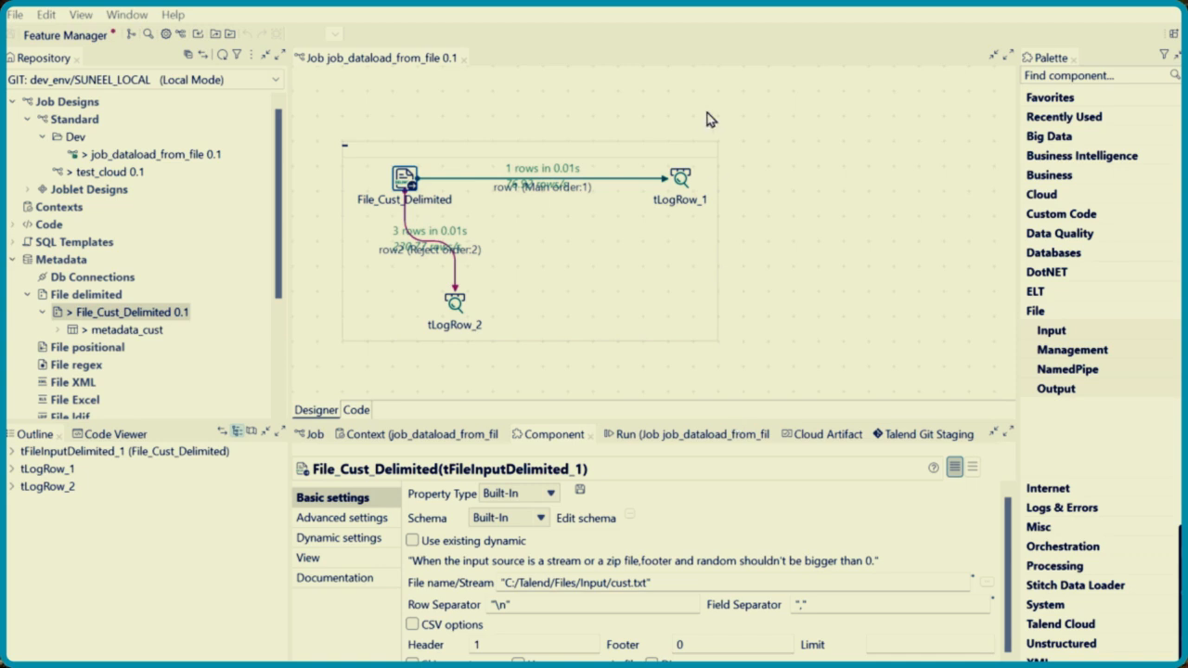
Open cust.txt from the Input folder, examine the DateofJoining values in its rows, then close it and return to Talend Studio
mouse_move(527, 665)
click(513, 627)
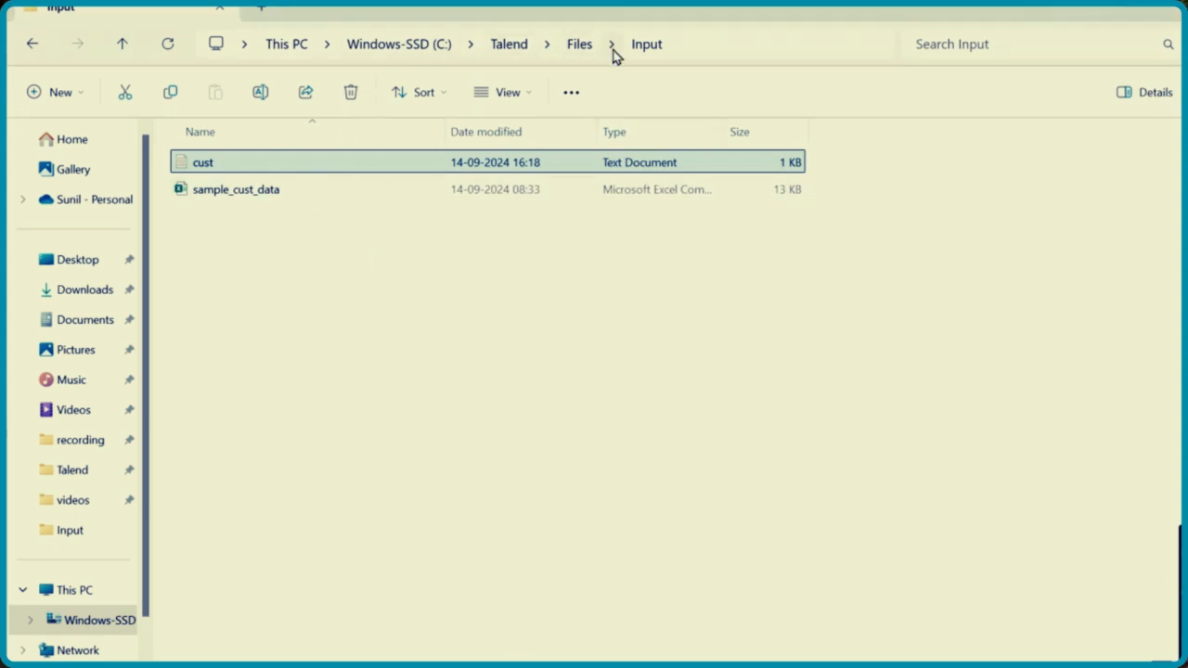
double_click(259, 167)
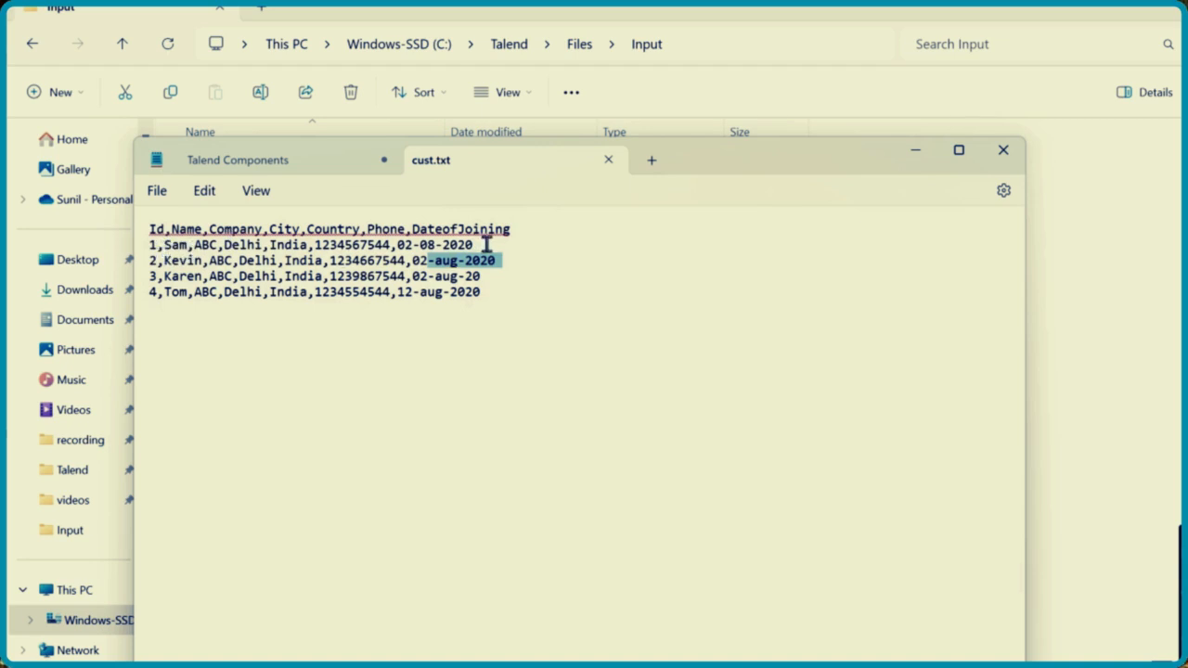
drag(473, 244, 399, 245)
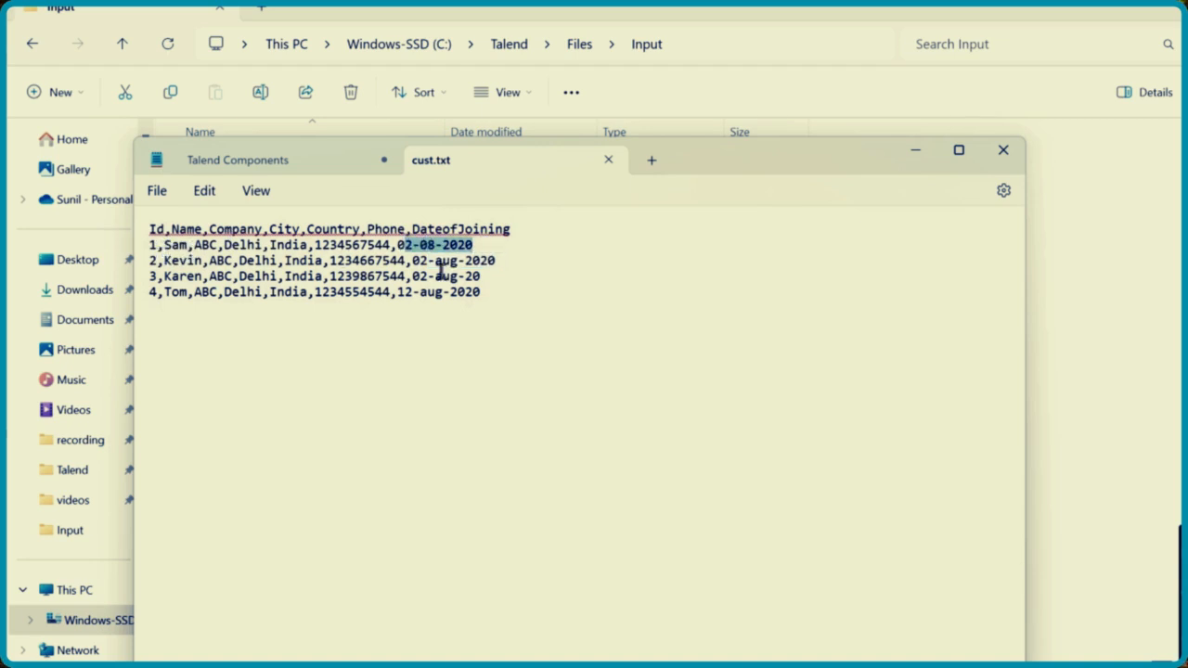
click(474, 300)
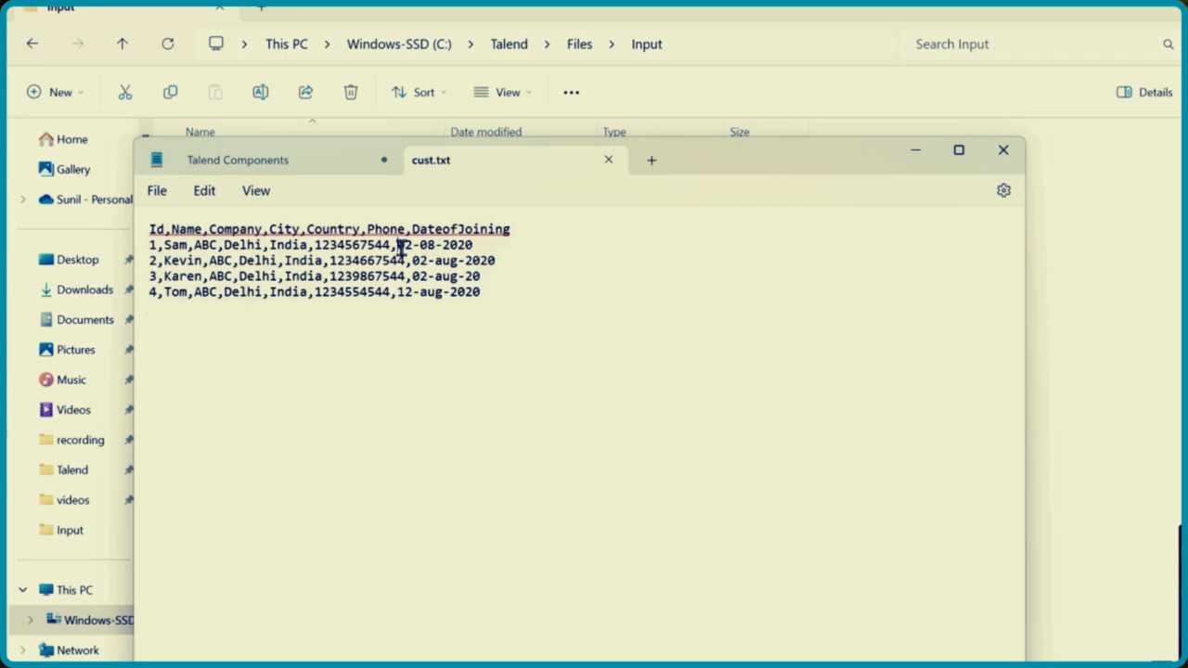
drag(399, 245, 483, 249)
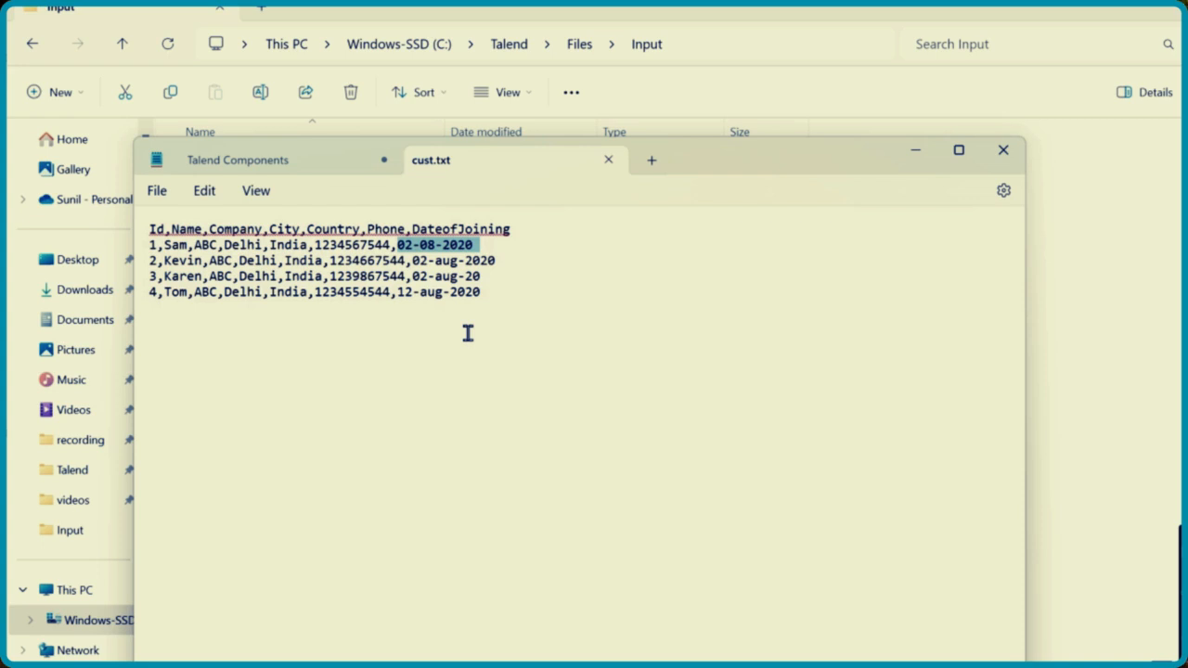
click(1000, 152)
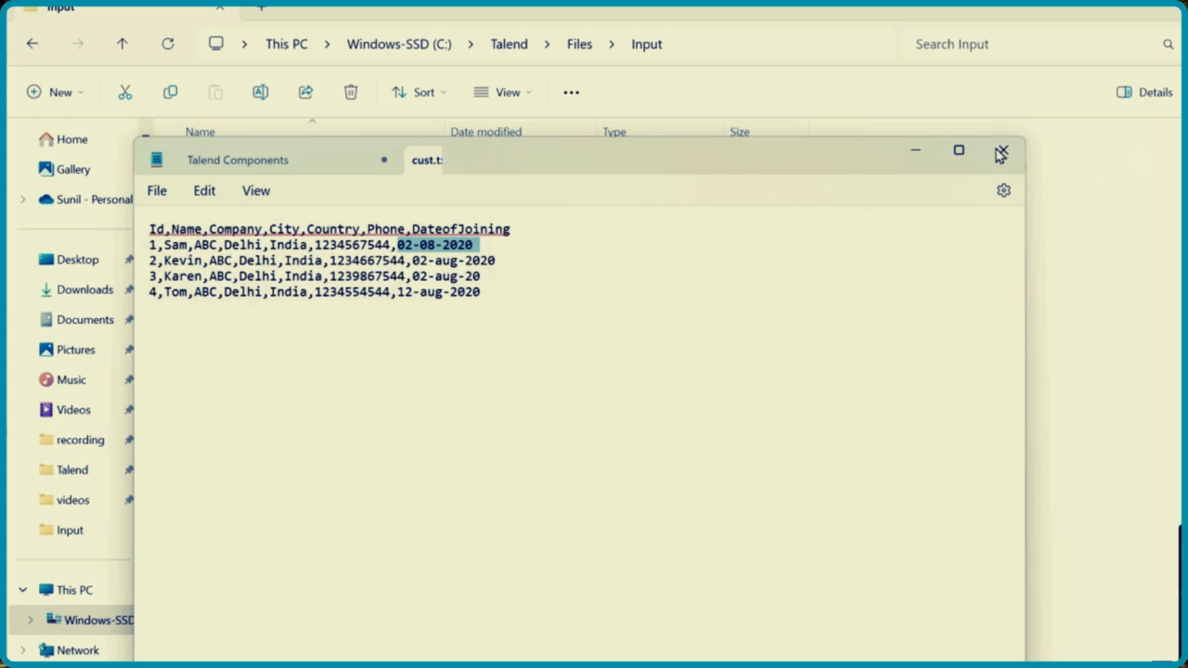
click(613, 466)
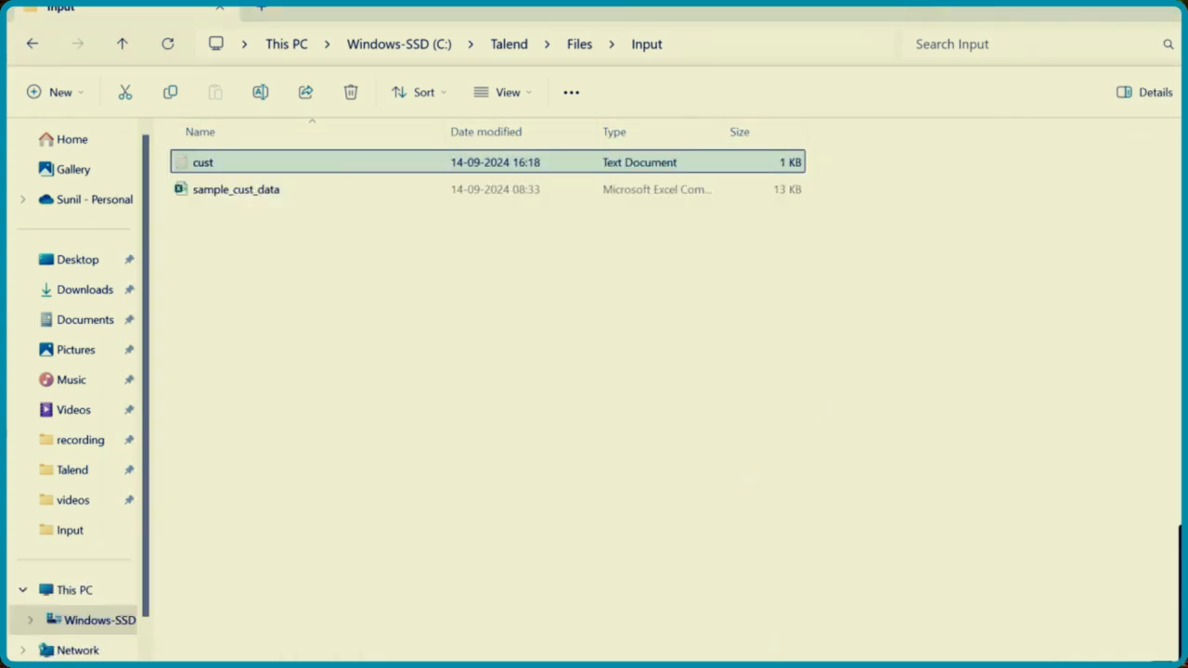
key(alt+Tab)
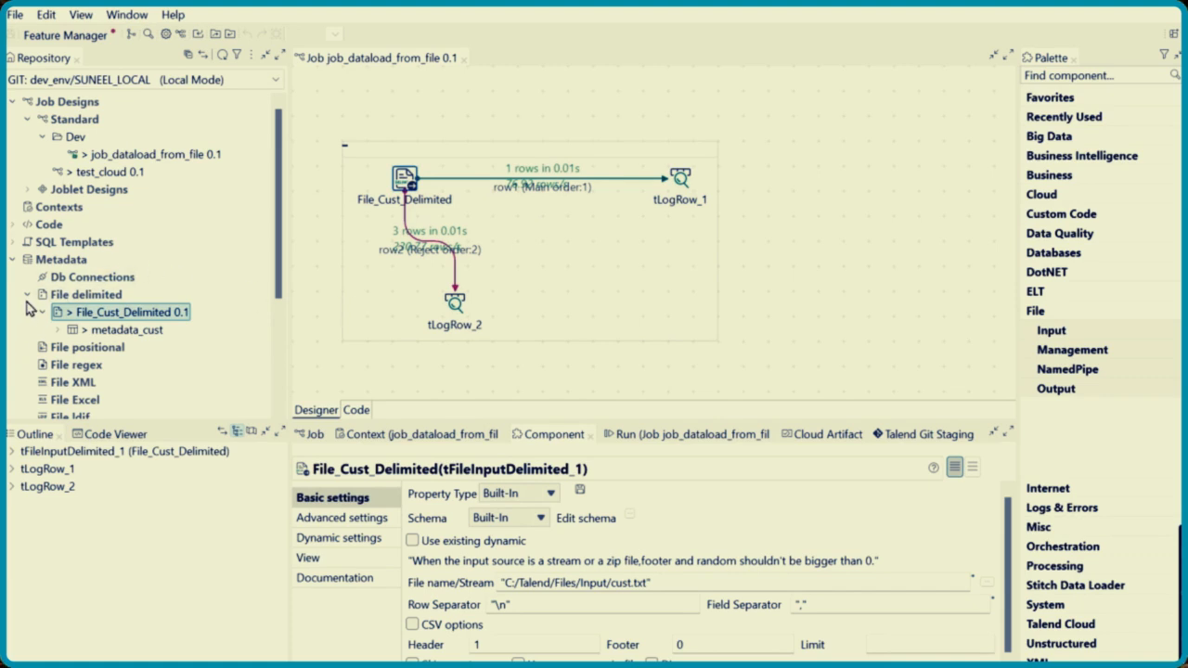
click(13, 262)
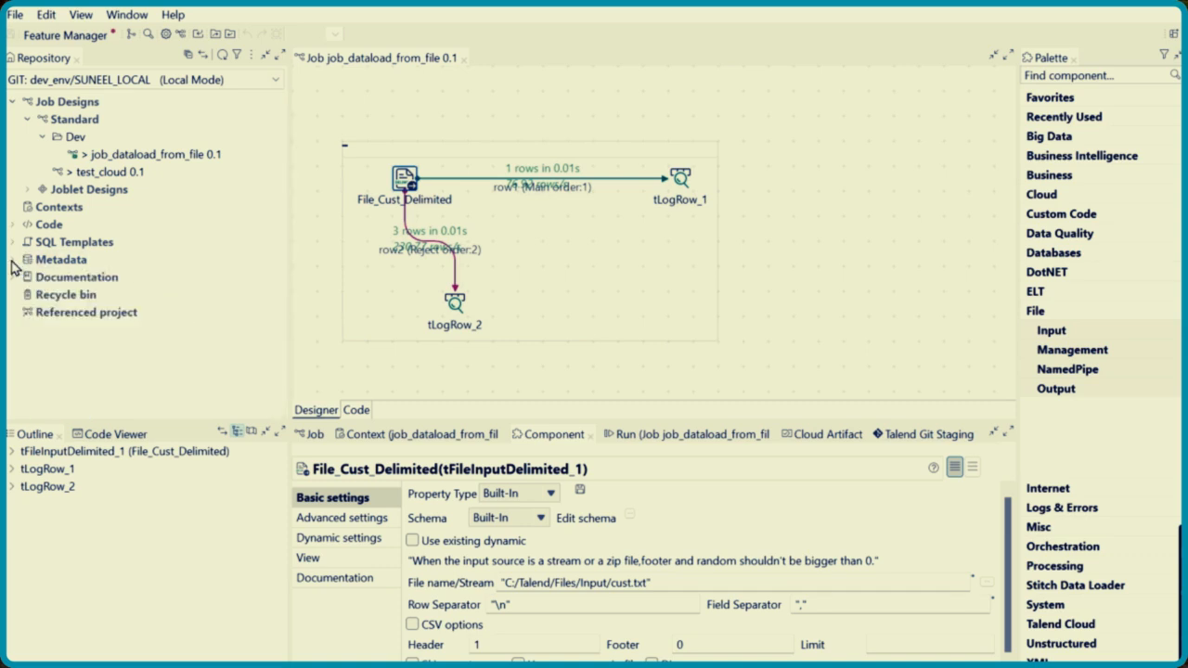
click(13, 266)
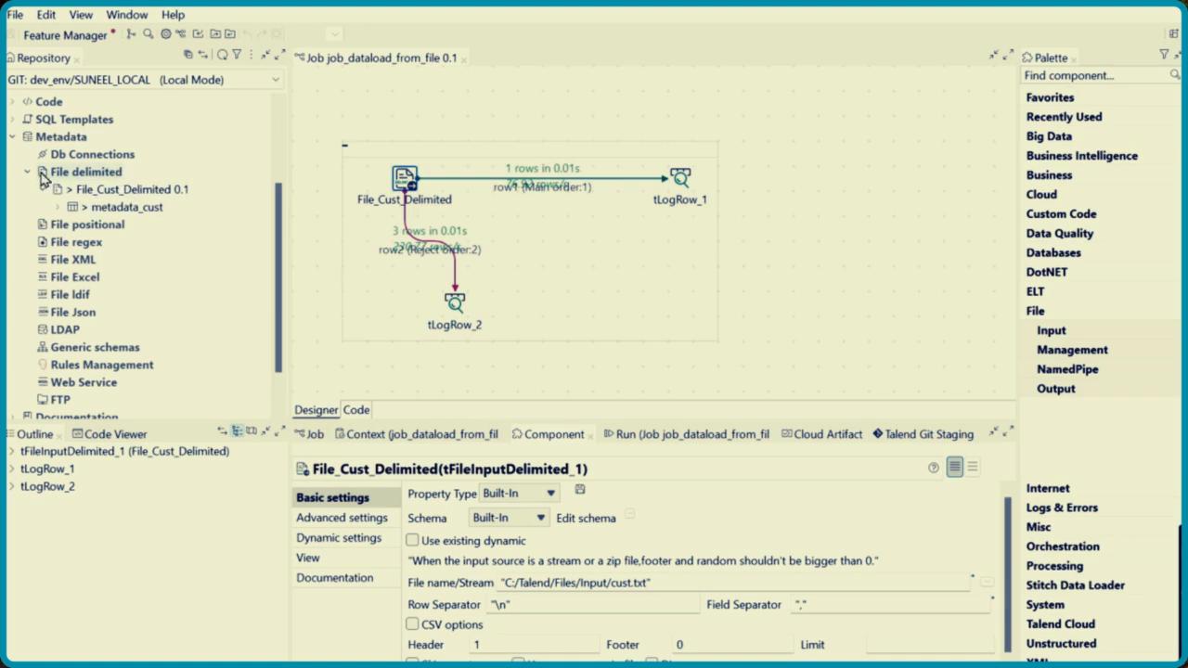
click(112, 178)
right_click(112, 177)
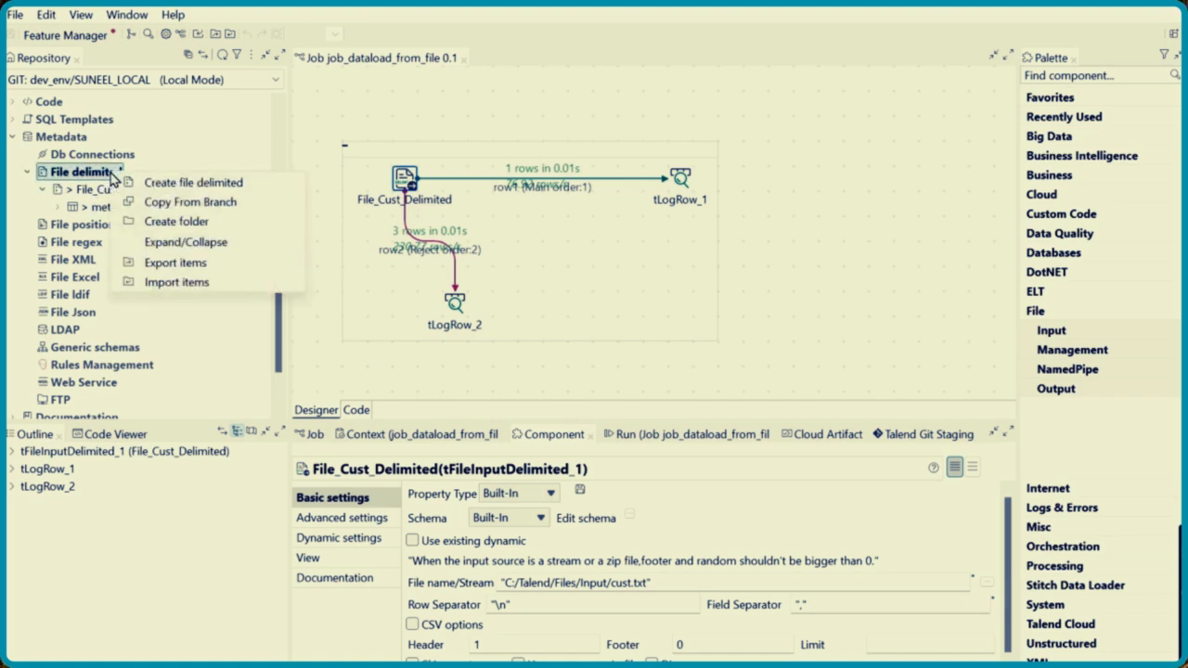
click(240, 190)
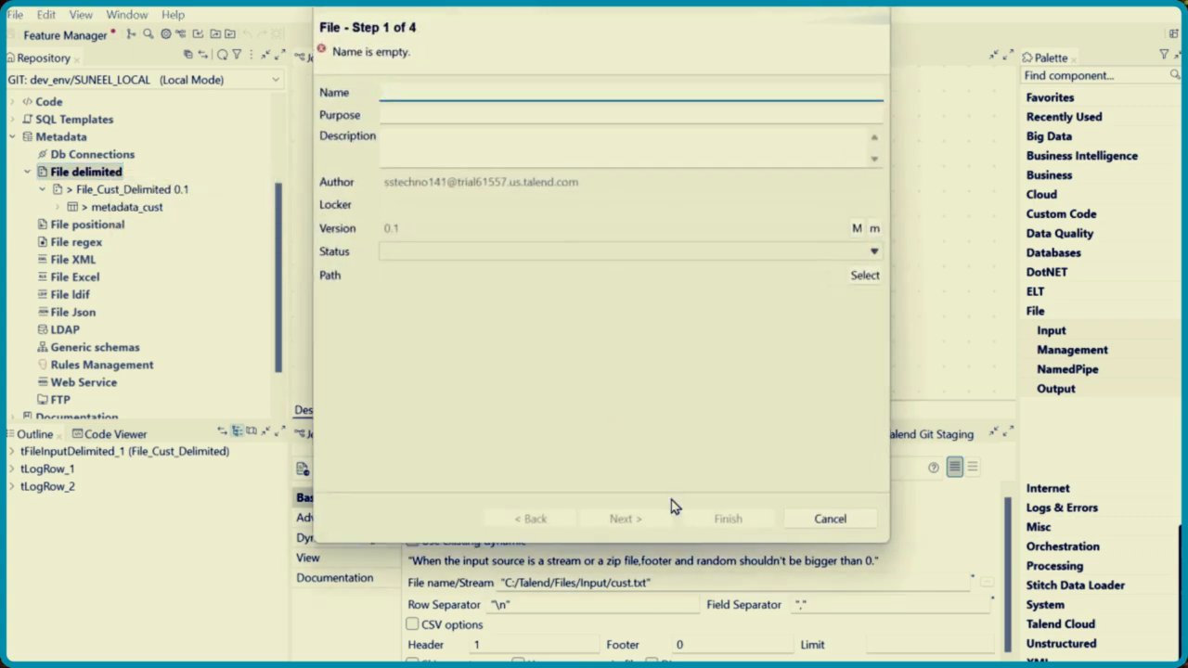
click(844, 523)
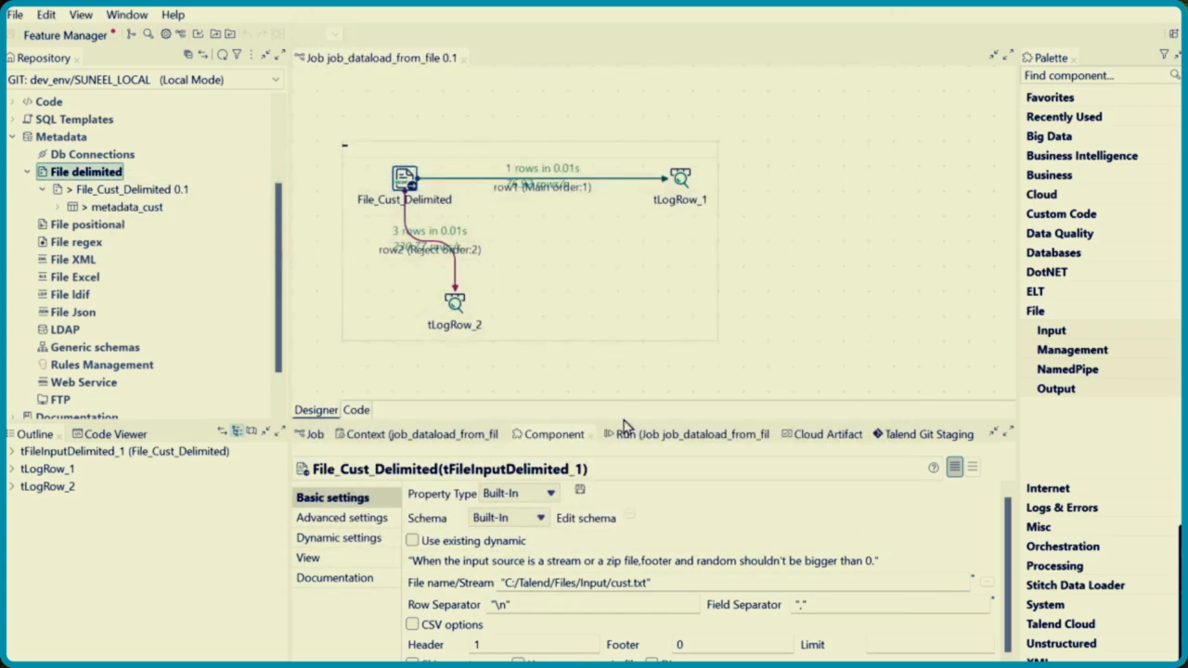
Open the File_Cust_Delimited metadata for editing and advance to its file path and format settings
double_click(164, 192)
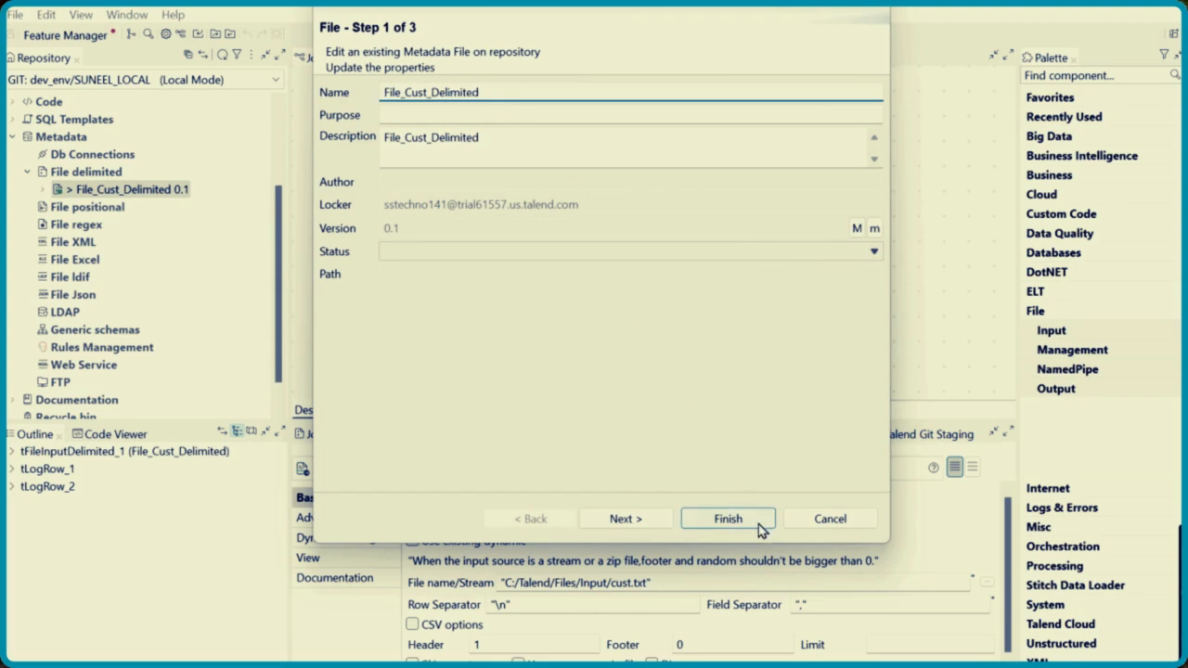
click(652, 521)
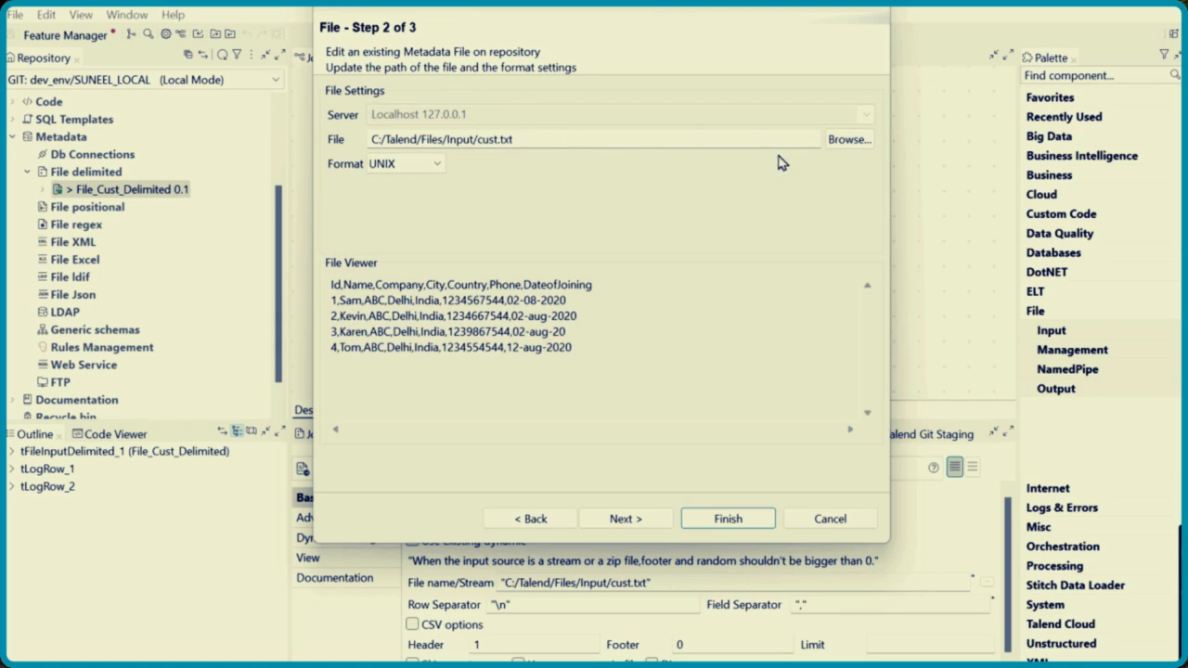
click(851, 139)
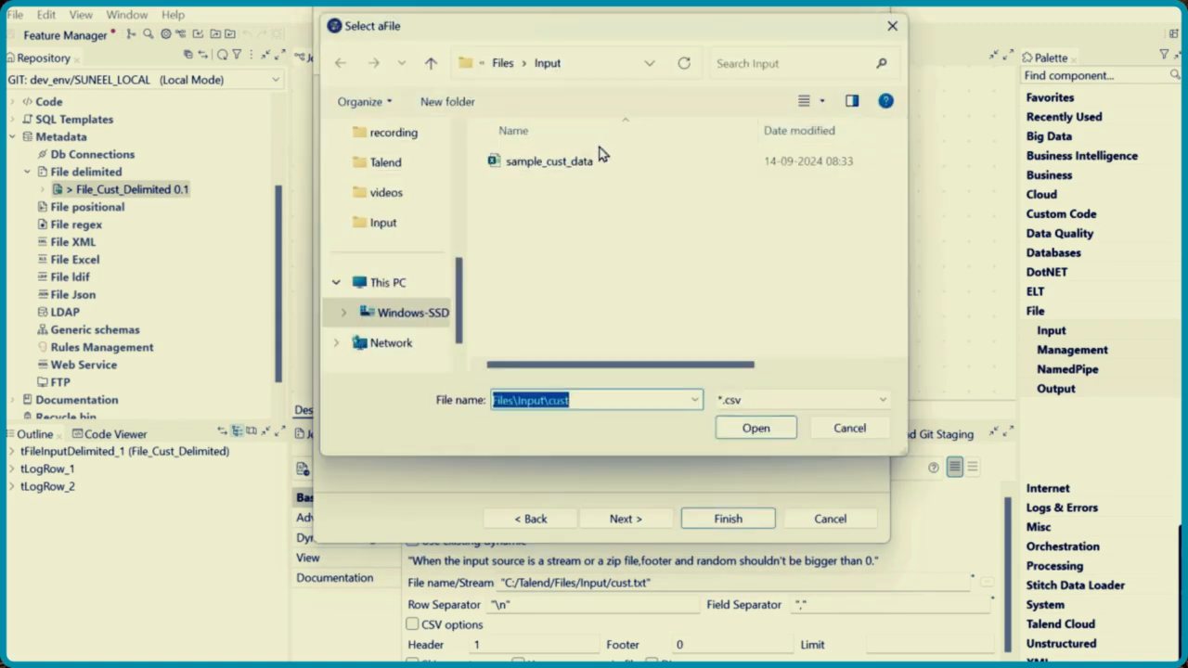
click(870, 400)
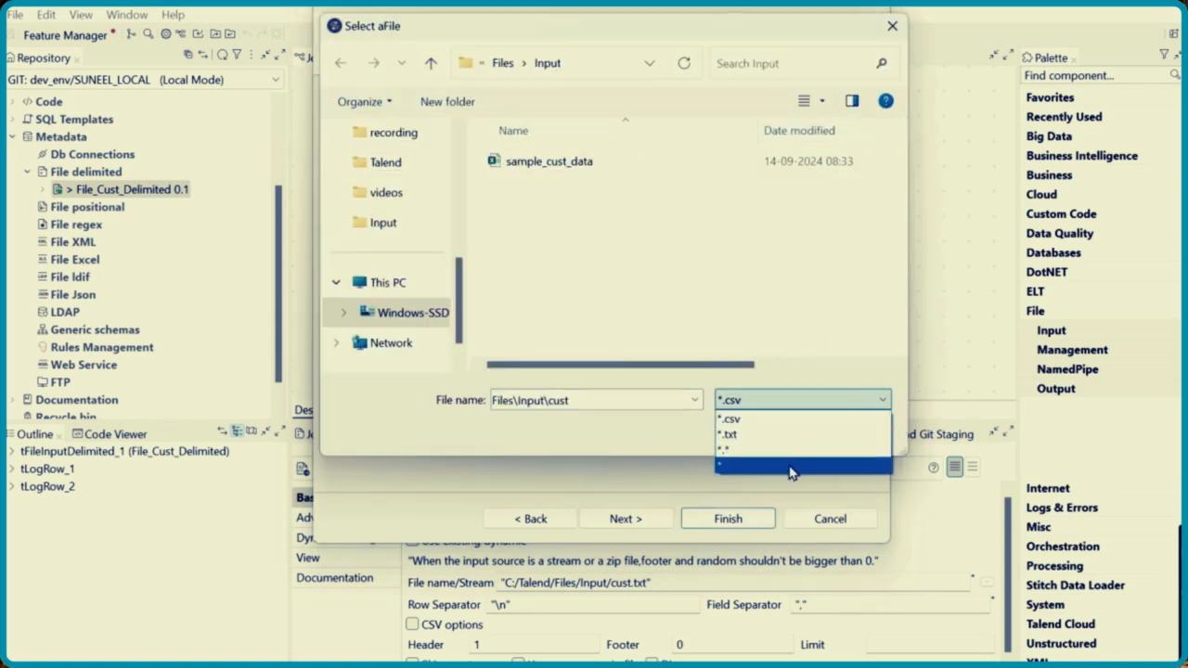
click(792, 467)
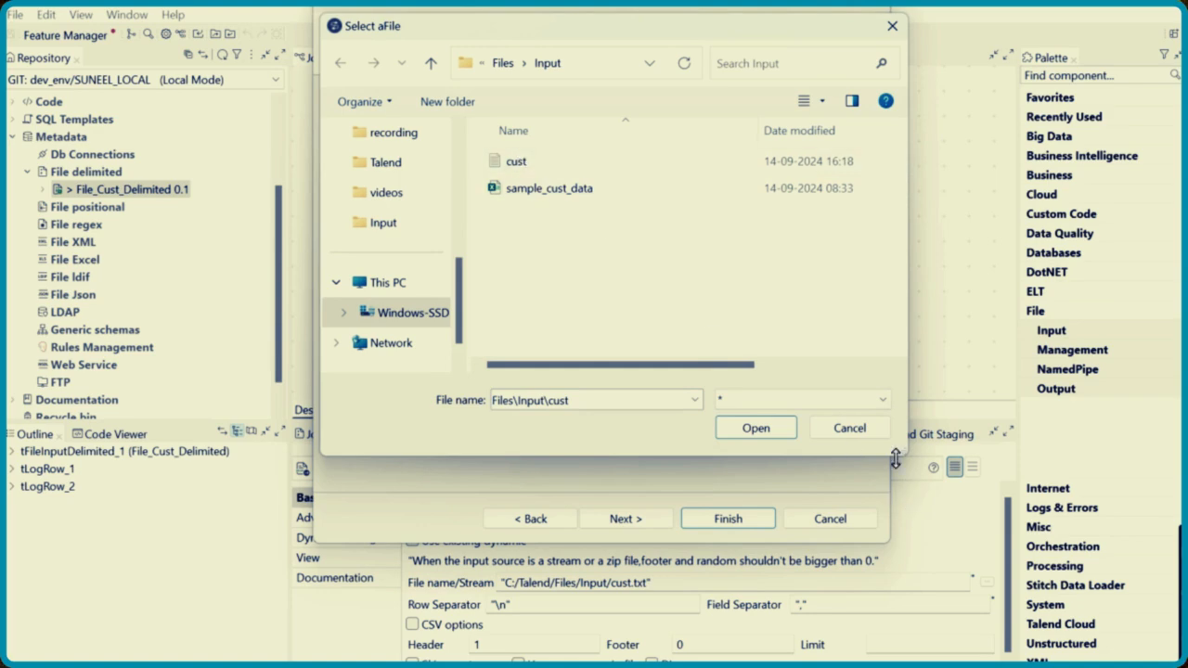
click(856, 431)
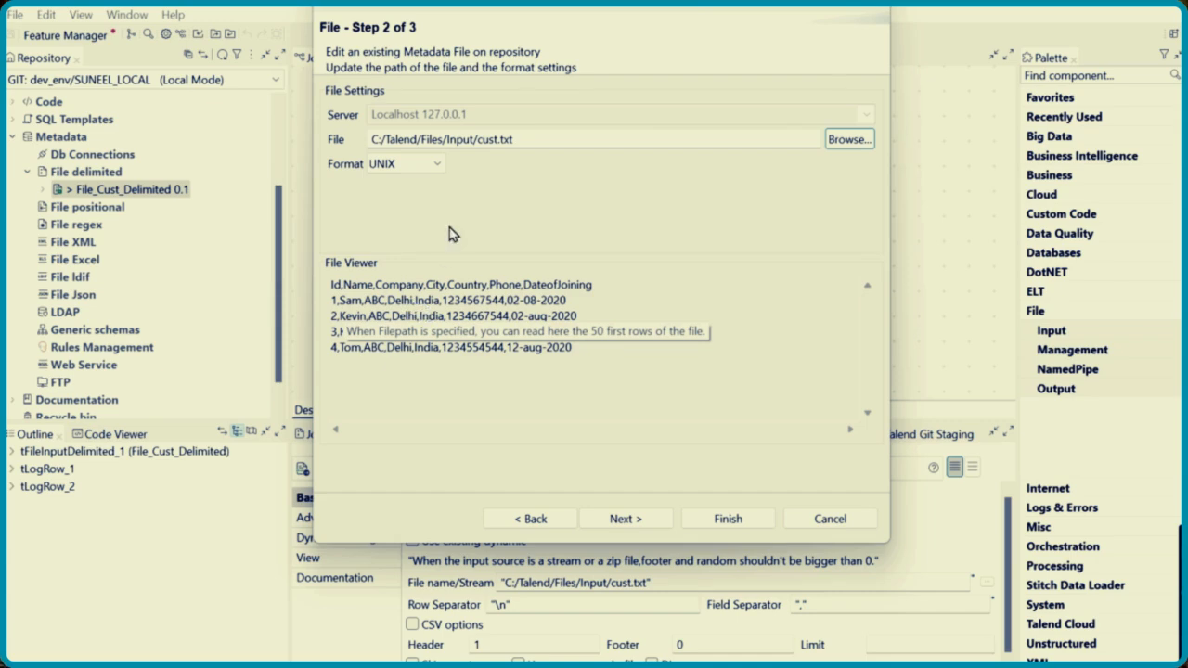
Advance to the parse settings, choose Comma as the field separator, and enlarge the wizard window
click(650, 519)
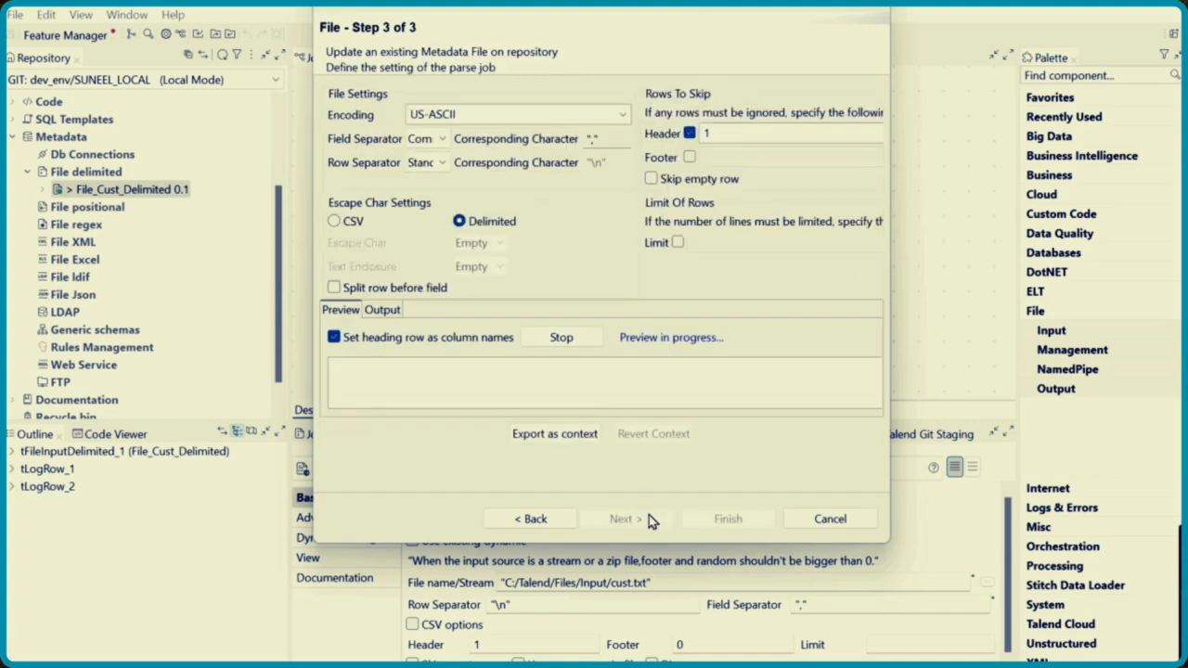
click(443, 140)
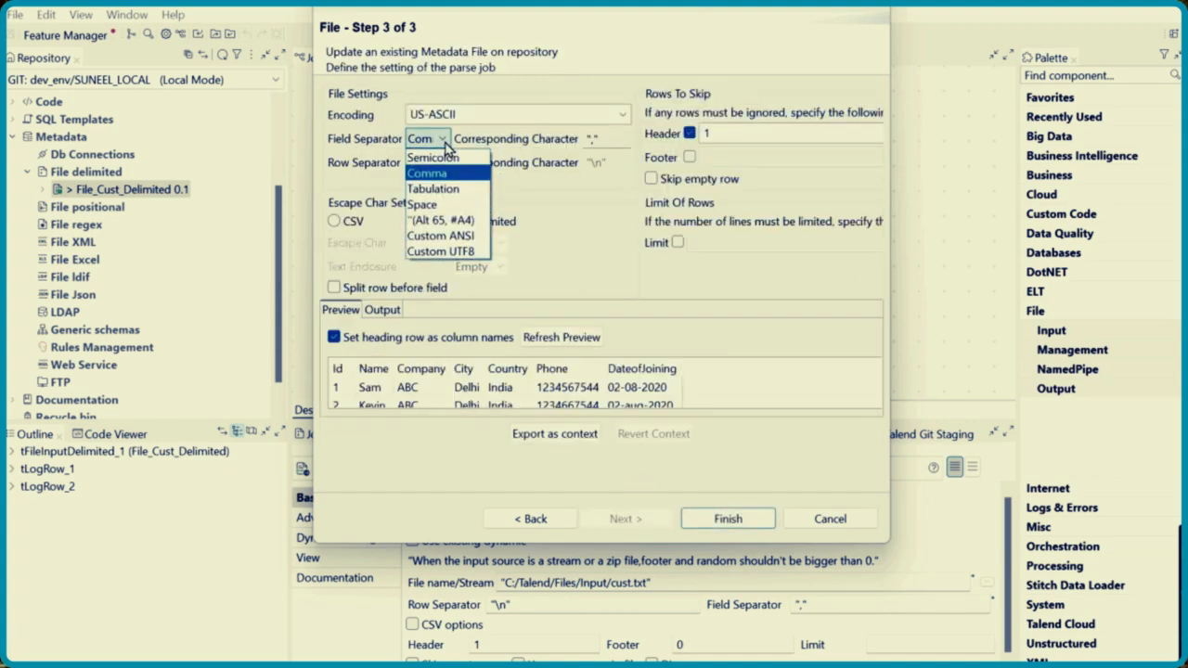
click(443, 170)
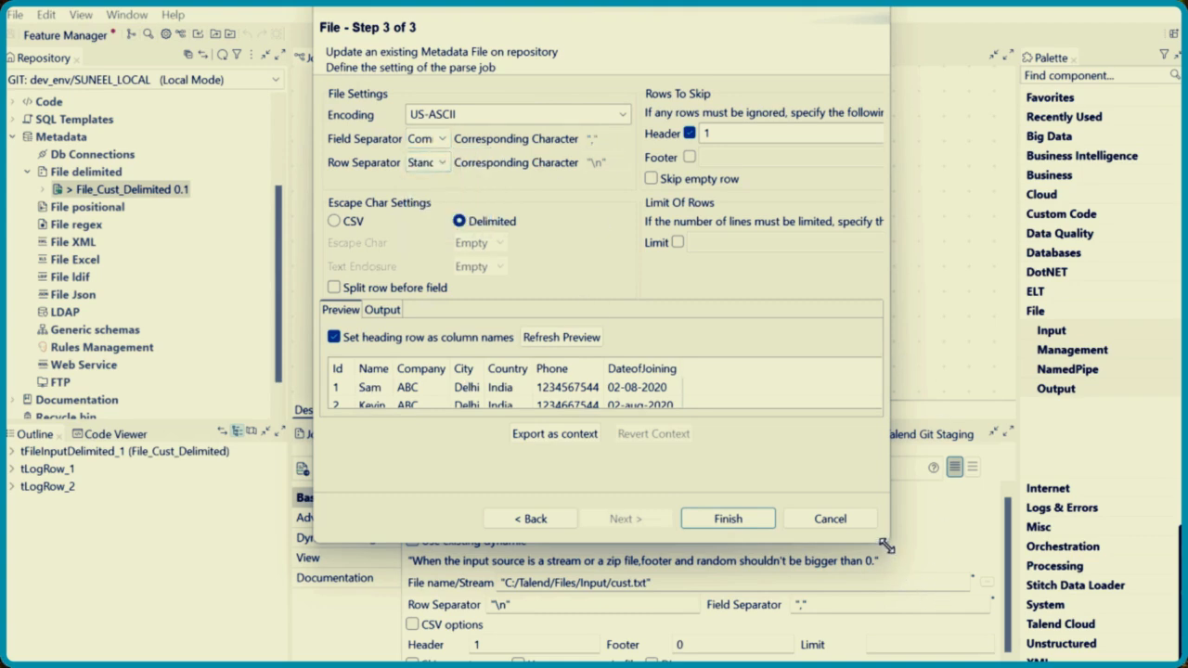
drag(886, 546, 1004, 604)
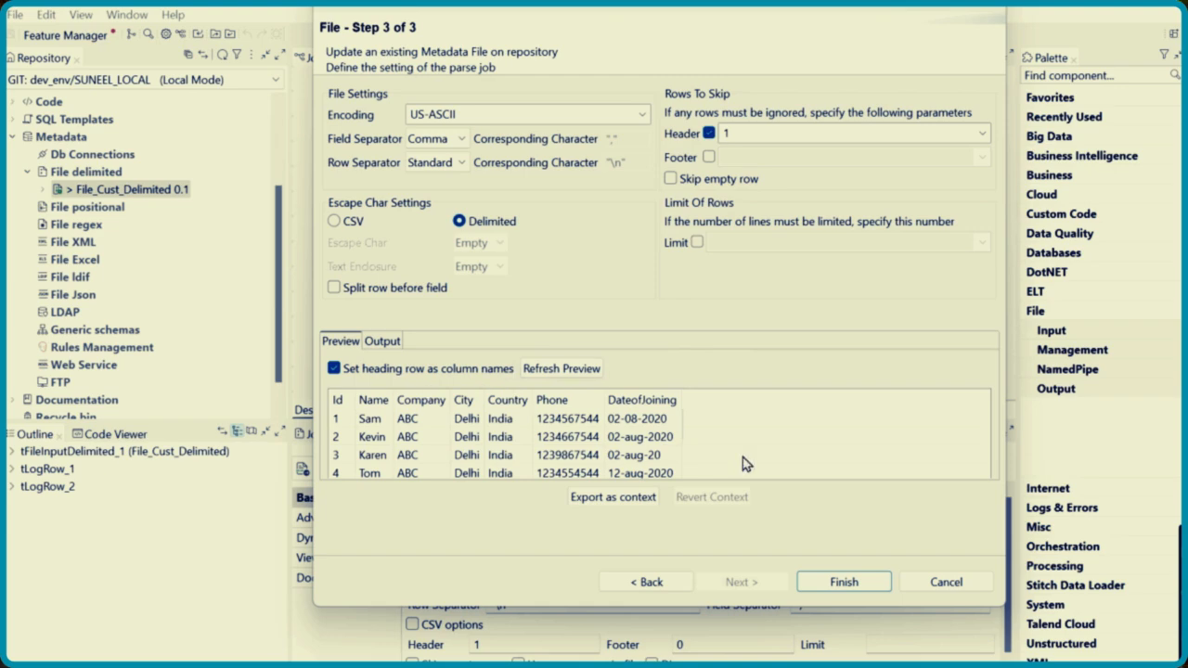
Switch to File Explorer, open cust.txt to examine its header row, minimize it and return to the metadata wizard
mouse_move(694, 665)
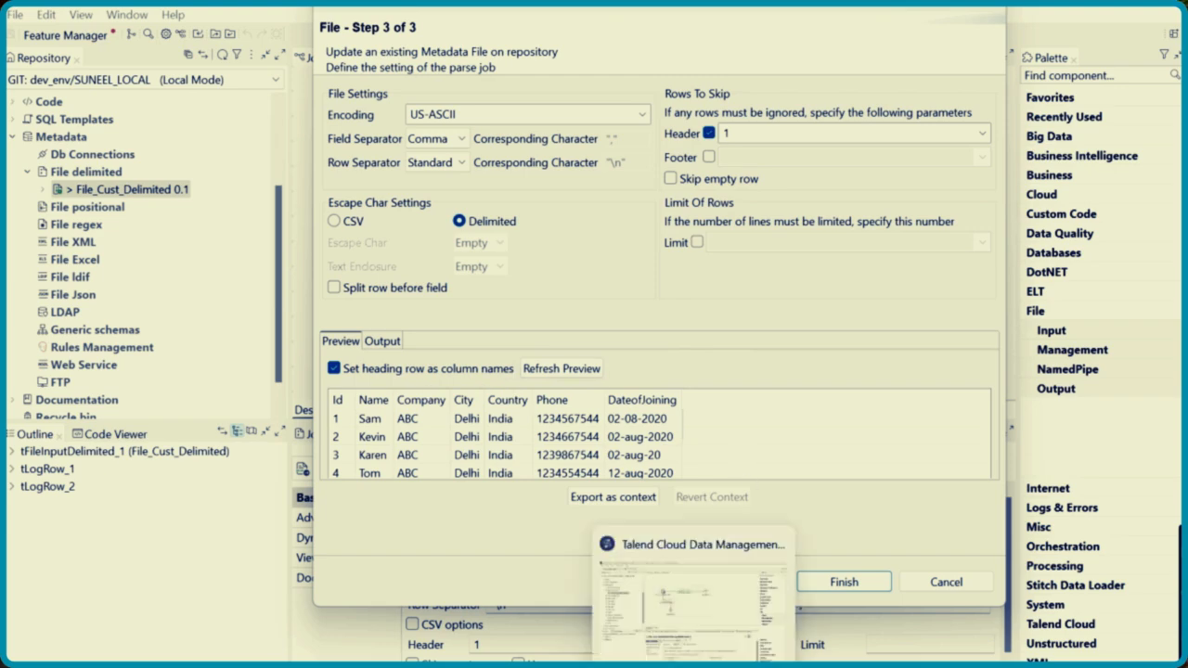
mouse_move(544, 666)
click(535, 642)
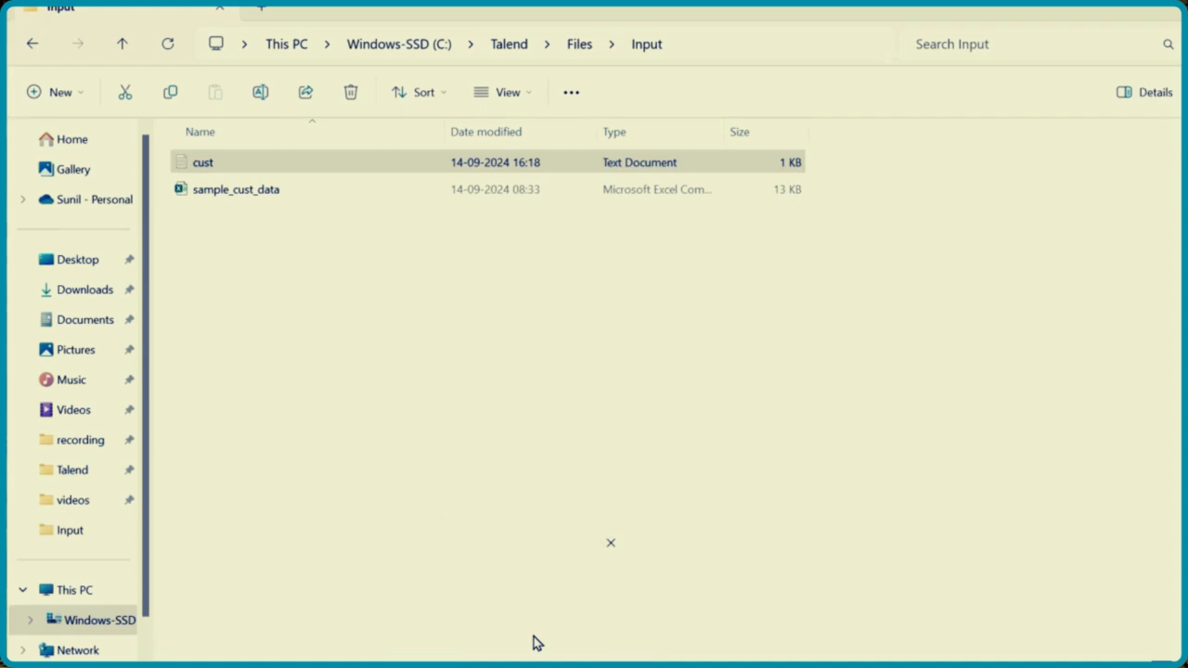
double_click(284, 165)
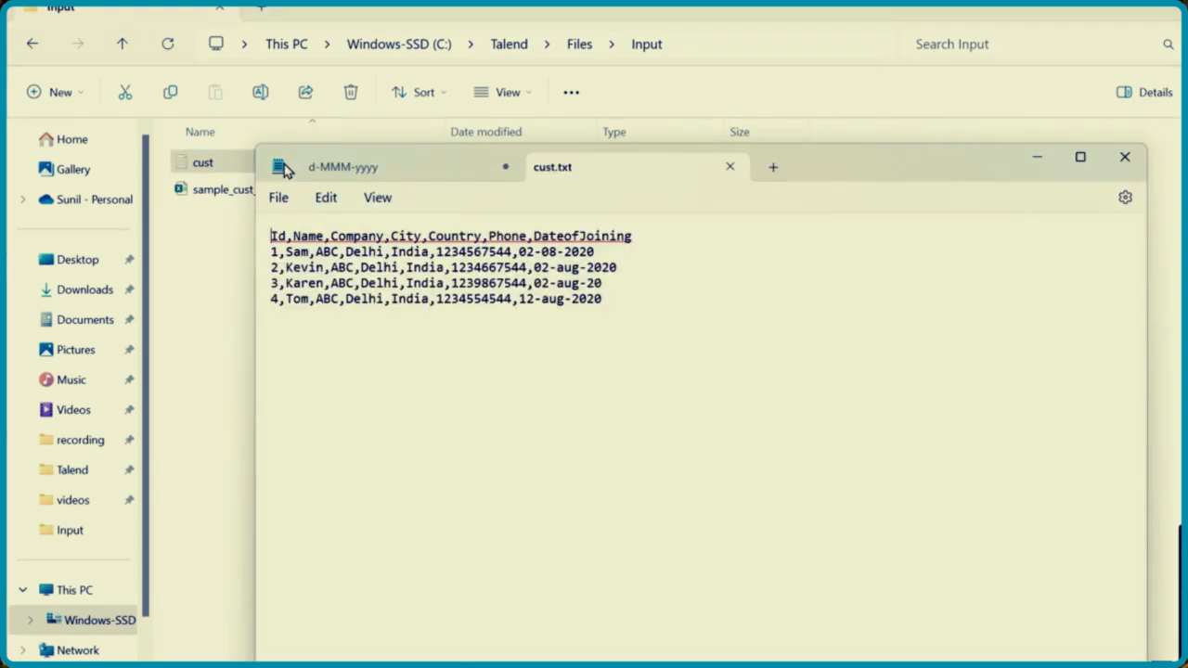
drag(273, 239, 637, 239)
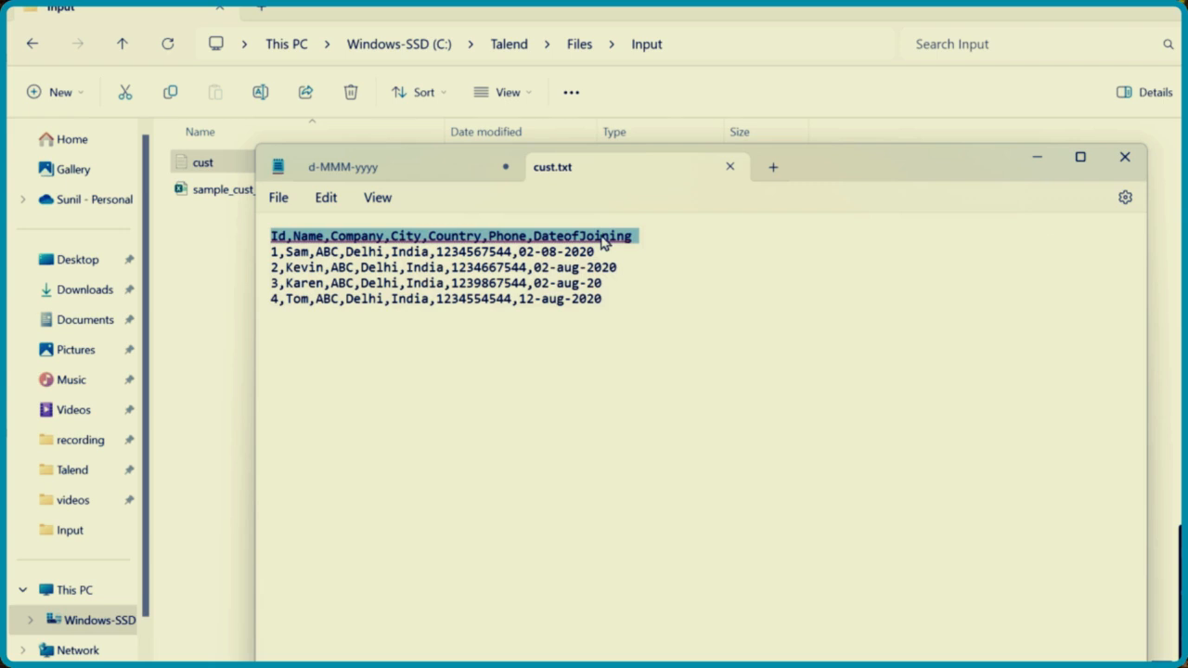
click(1037, 161)
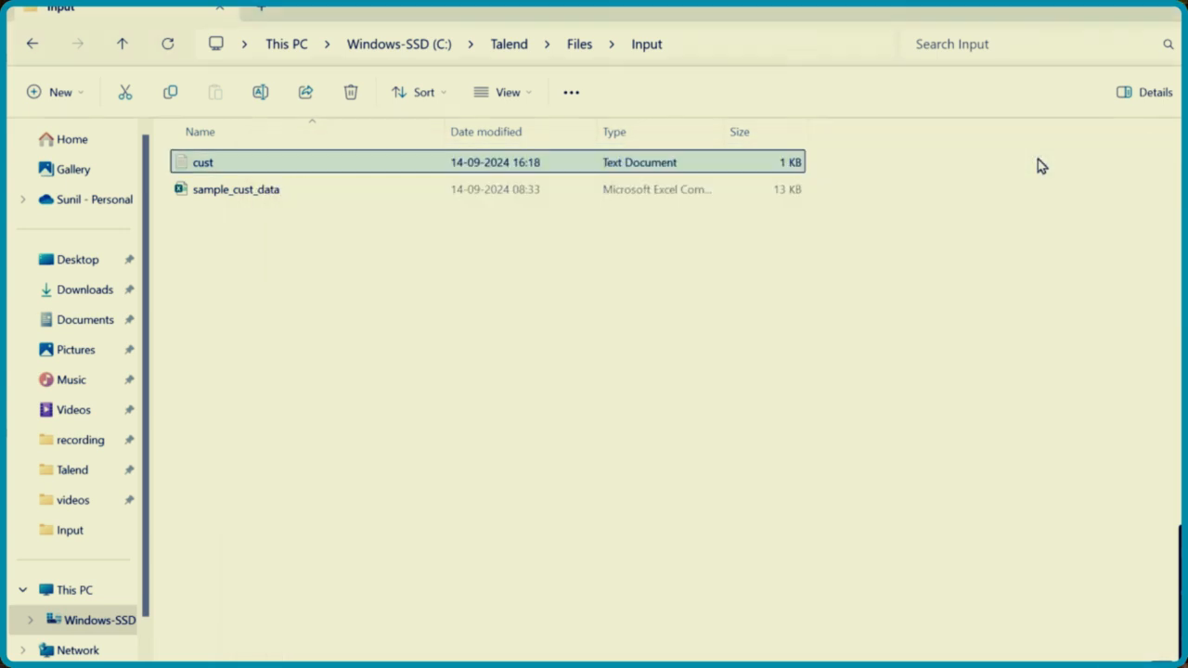
click(685, 665)
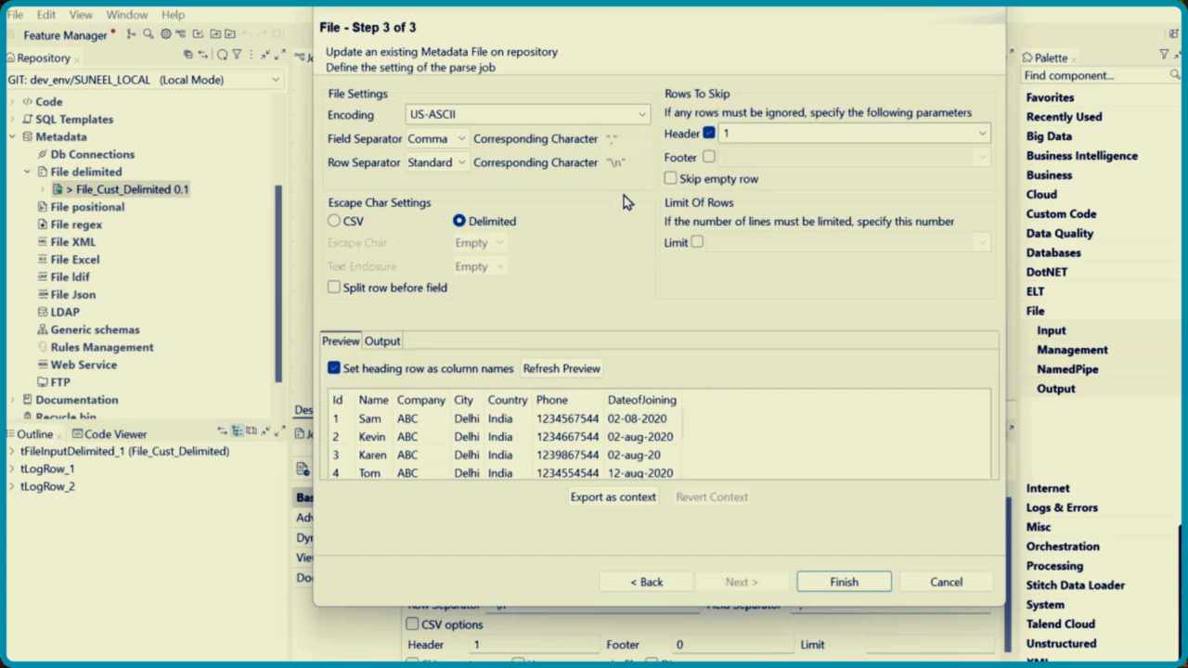
Refresh the data preview with 1 header row skipped
double_click(743, 135)
click(744, 136)
click(561, 369)
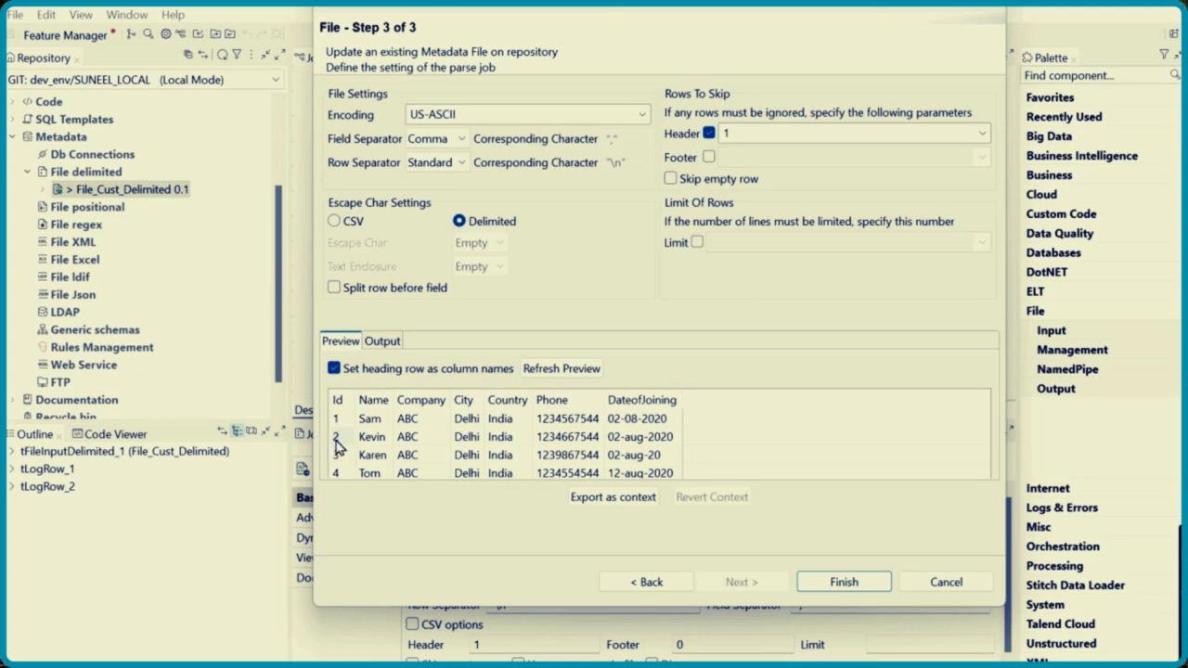
Set the number of header rows to skip to 3 and refresh the data preview
double_click(741, 135)
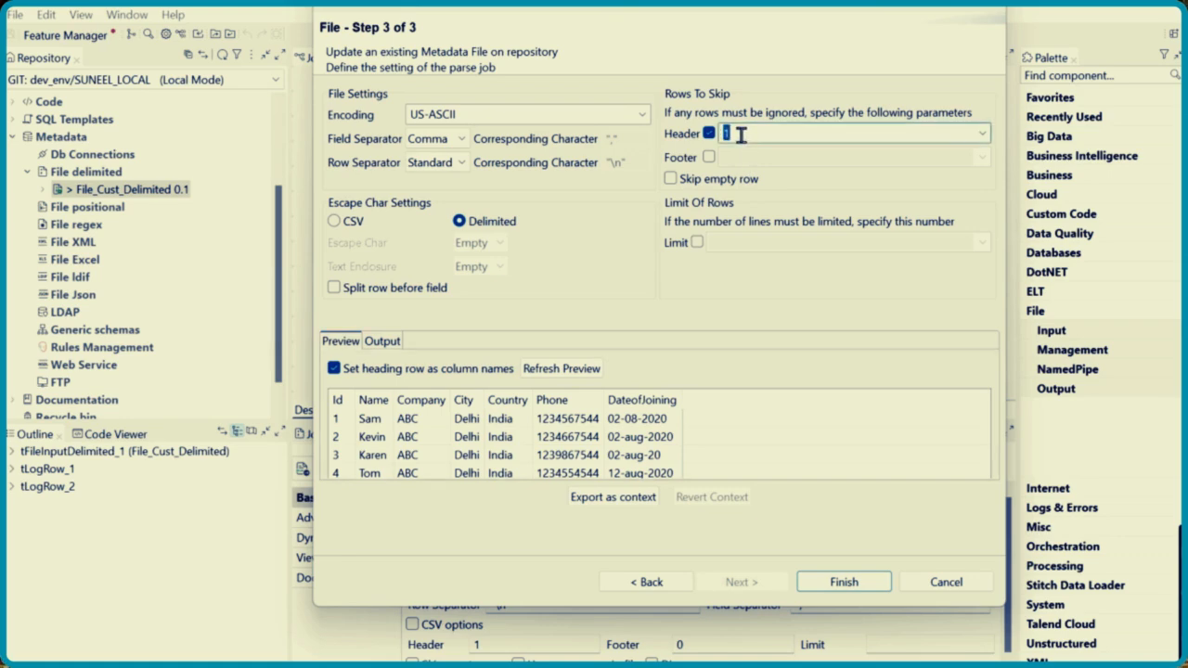
text(3)
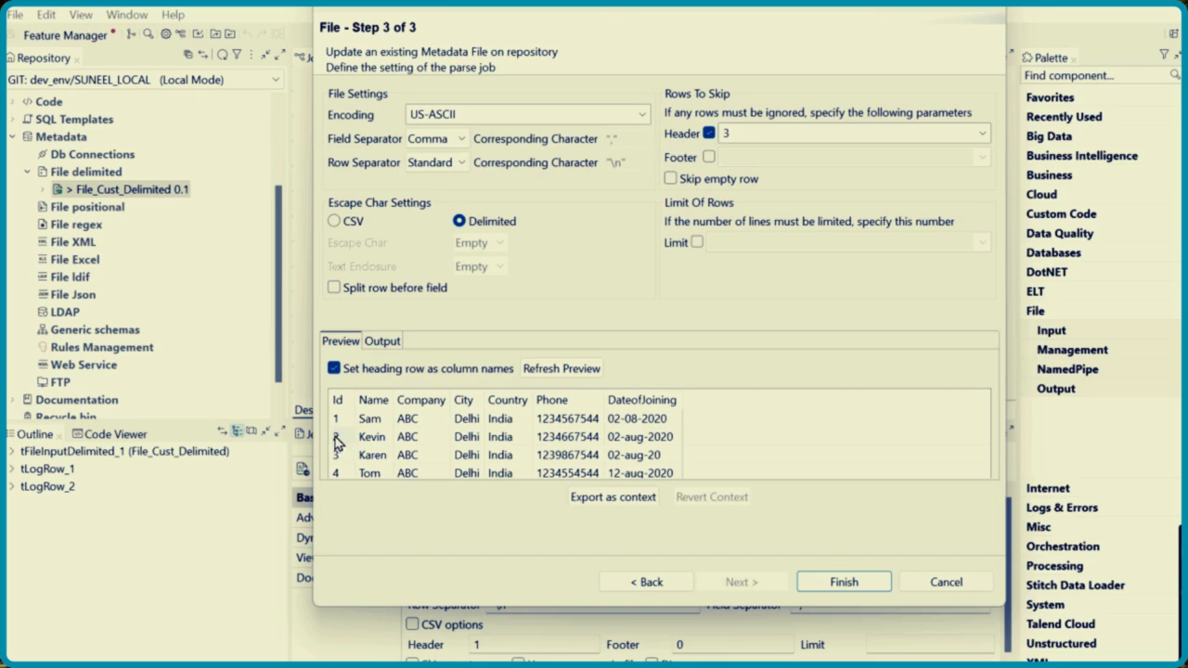
click(566, 369)
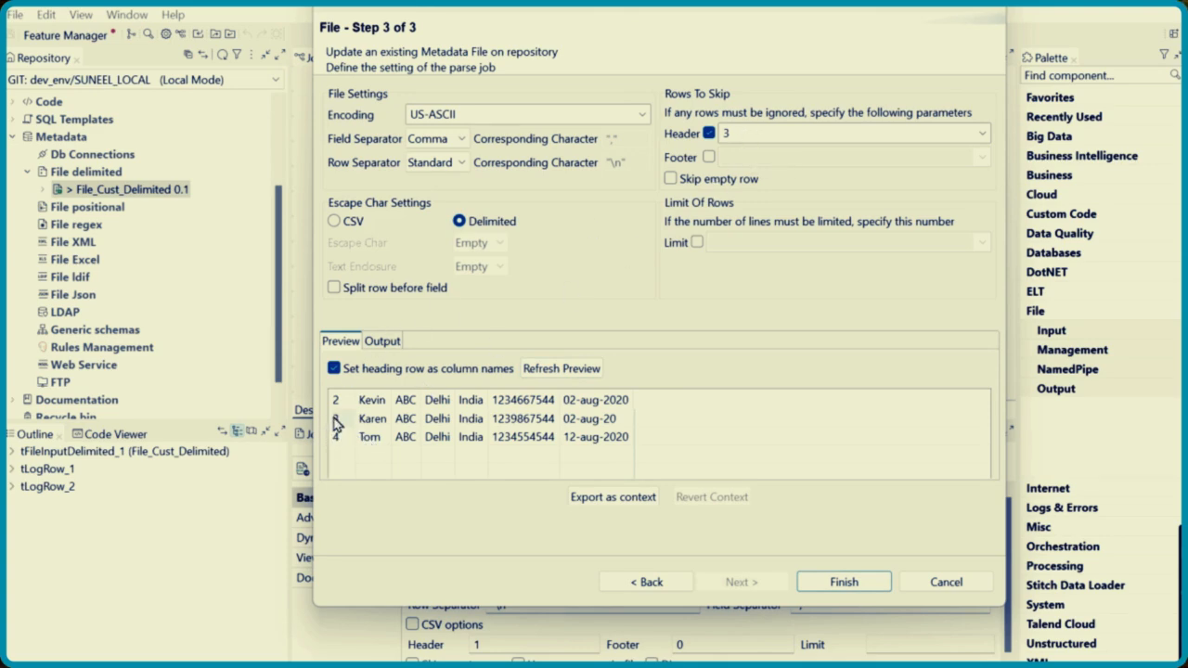
Set the number of header rows to skip to 4 and refresh the data preview
double_click(738, 132)
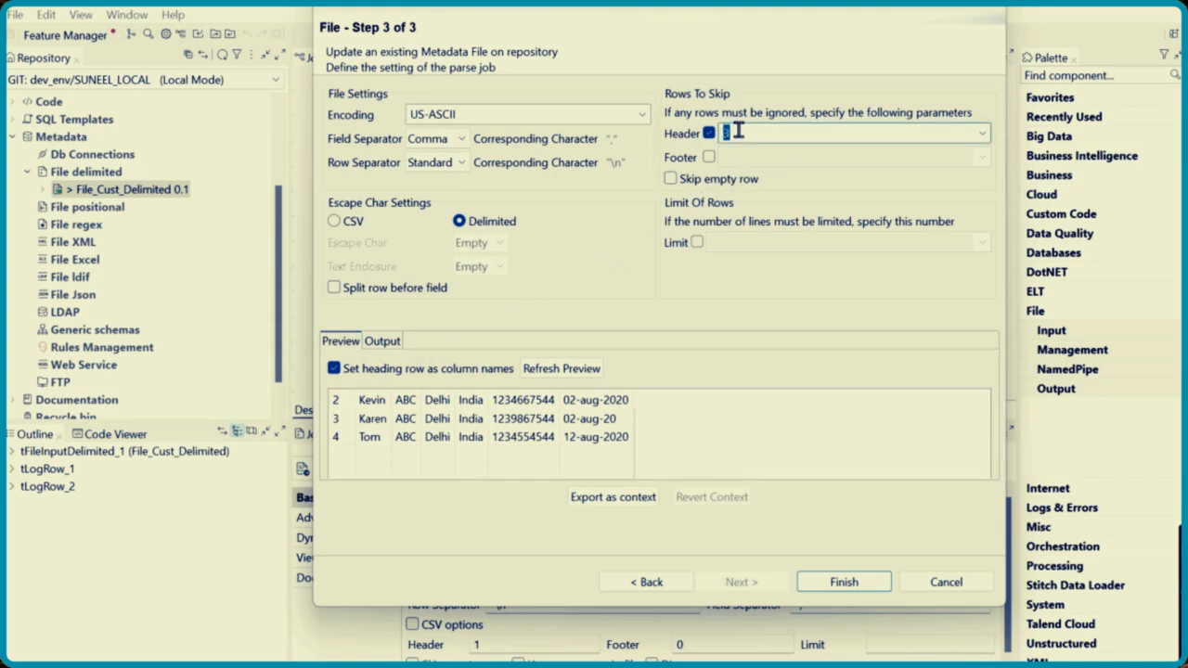
text(4)
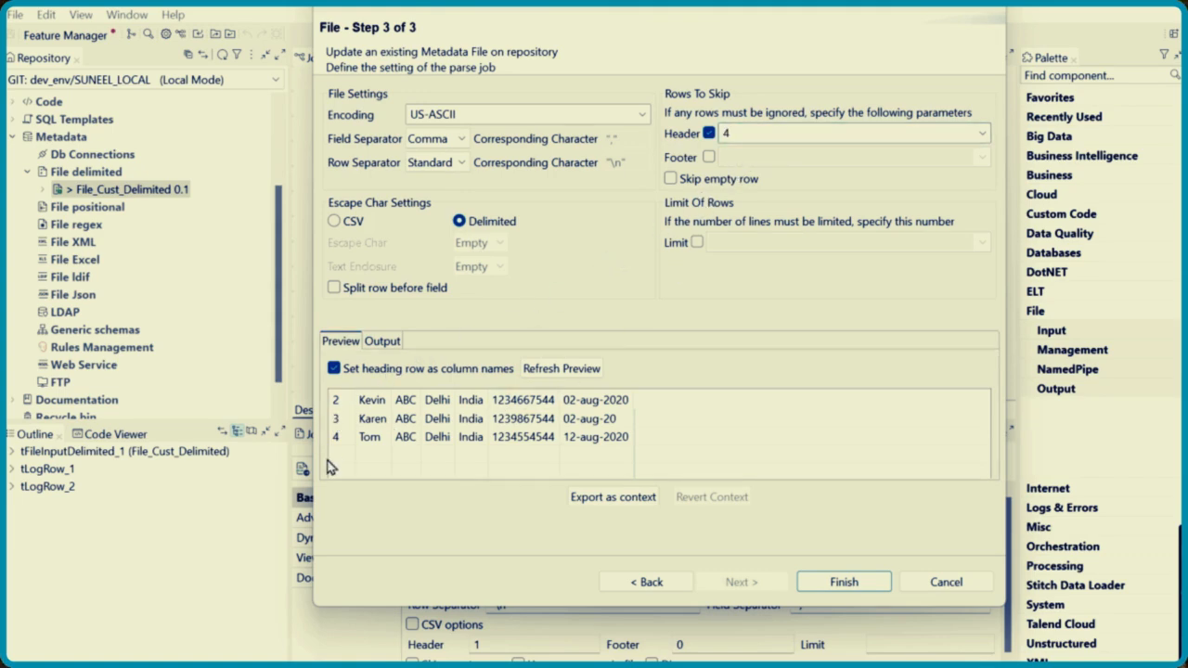
click(571, 369)
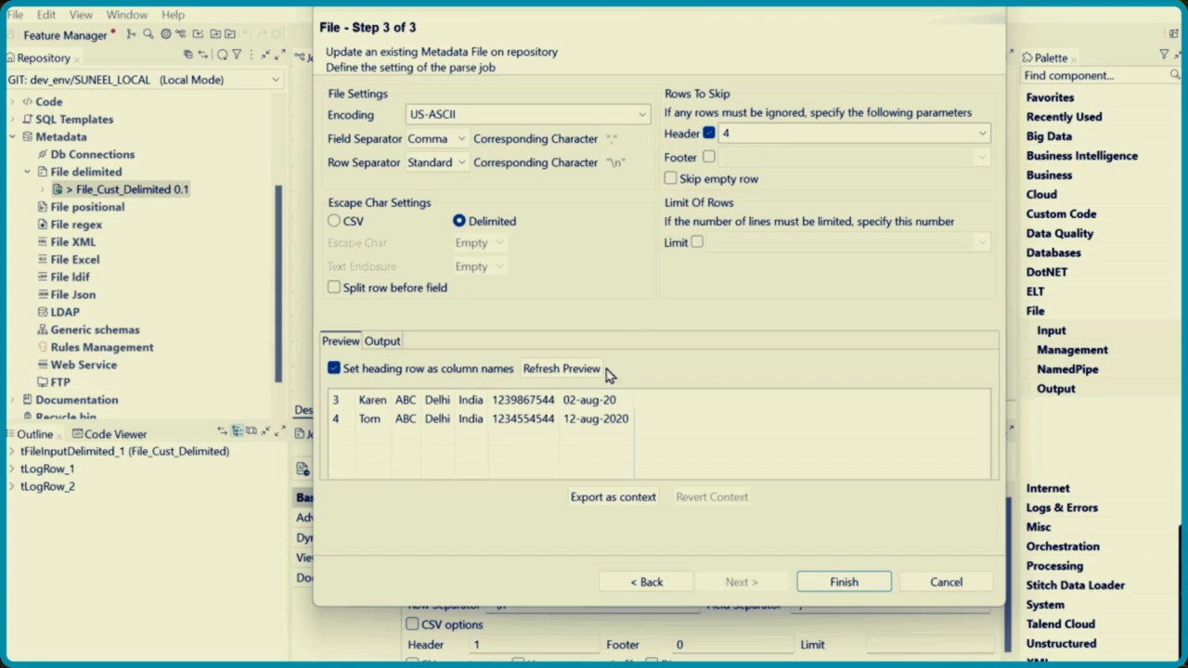
click(546, 369)
Set the number of header rows to skip to 5 and refresh the data preview
double_click(743, 132)
text(5)
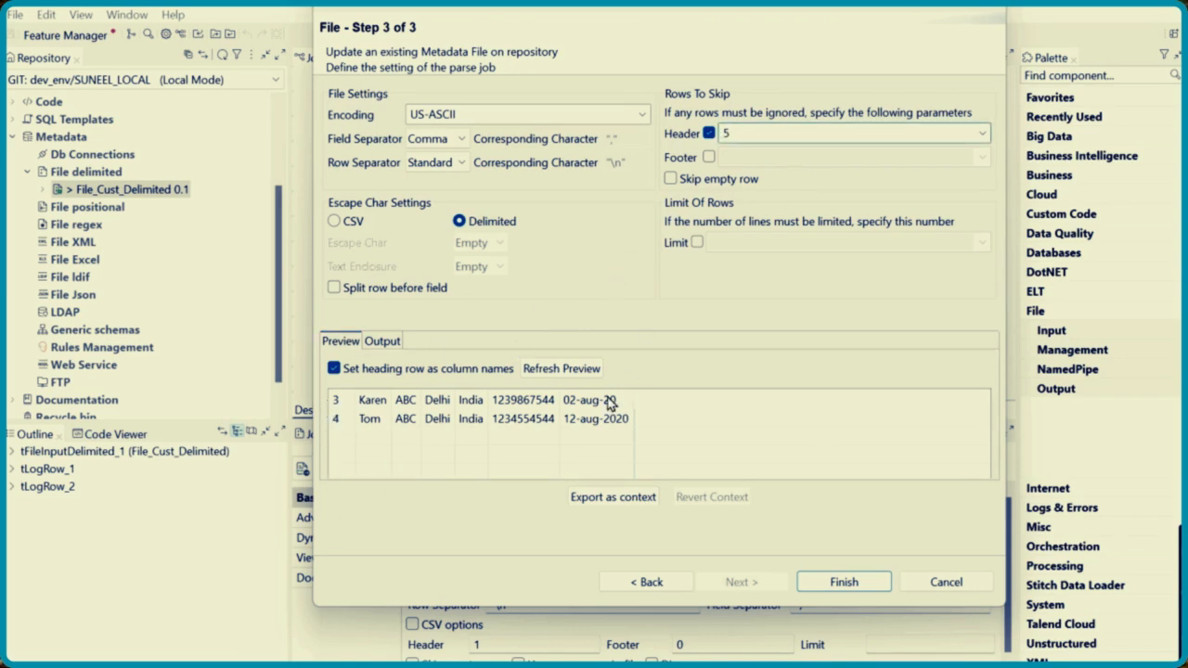
click(566, 369)
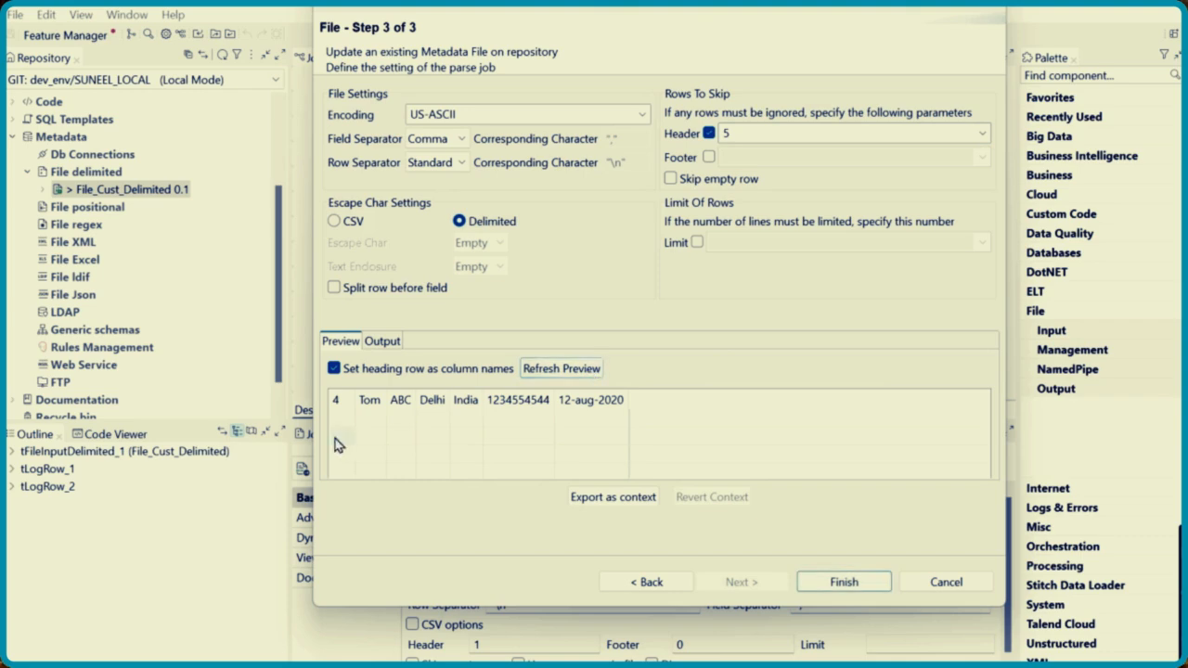
Clear the header count, set it to 2 and refresh the data preview
click(756, 133)
key(BackSpace)
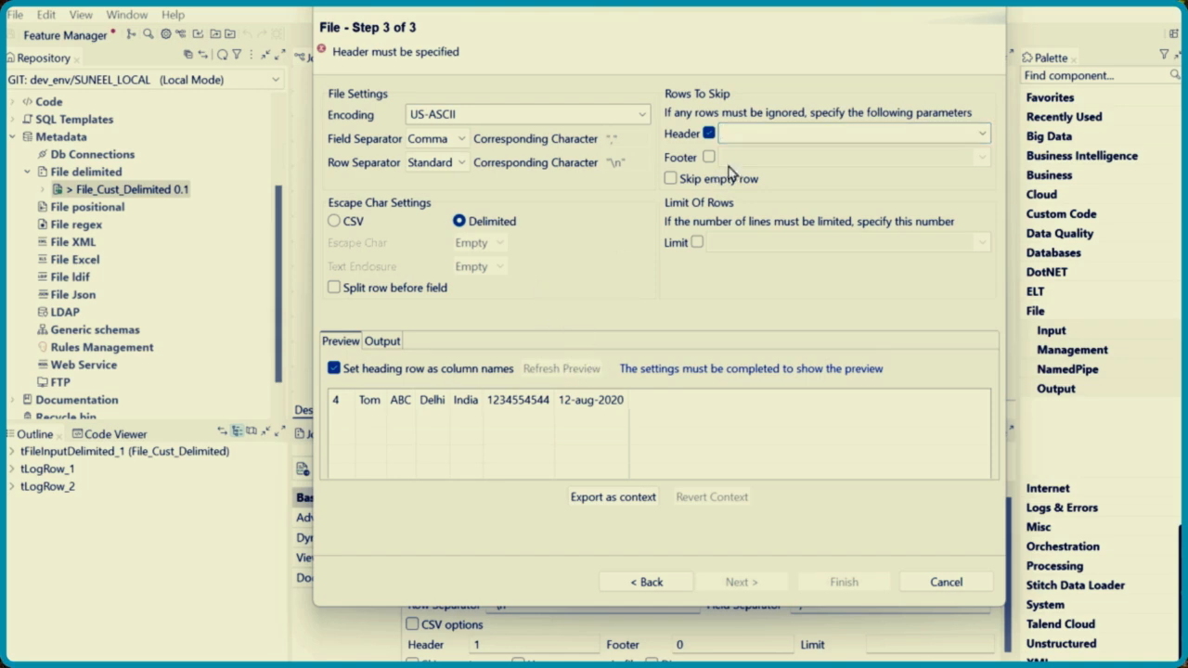
click(747, 137)
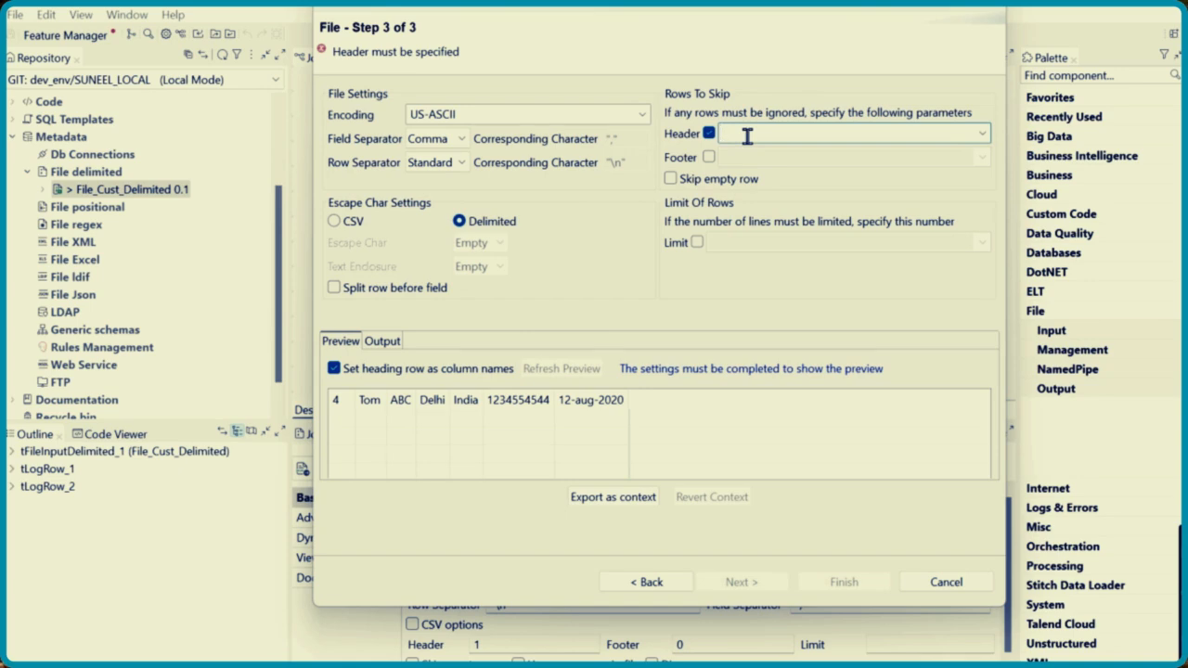
text(2)
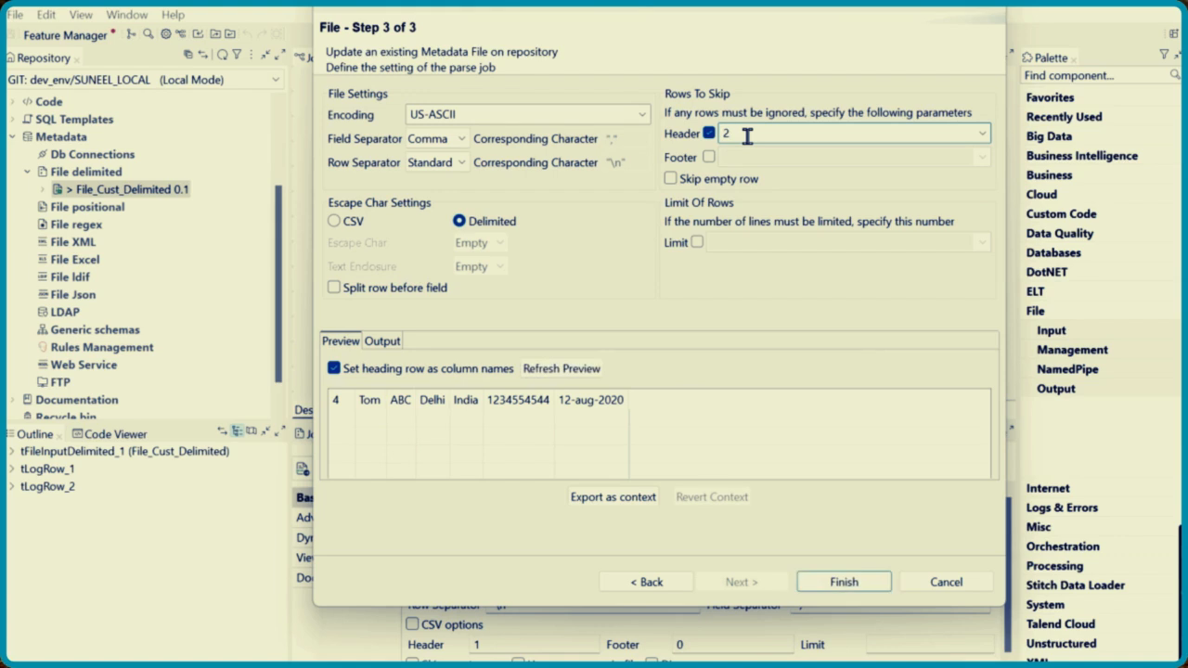
click(562, 370)
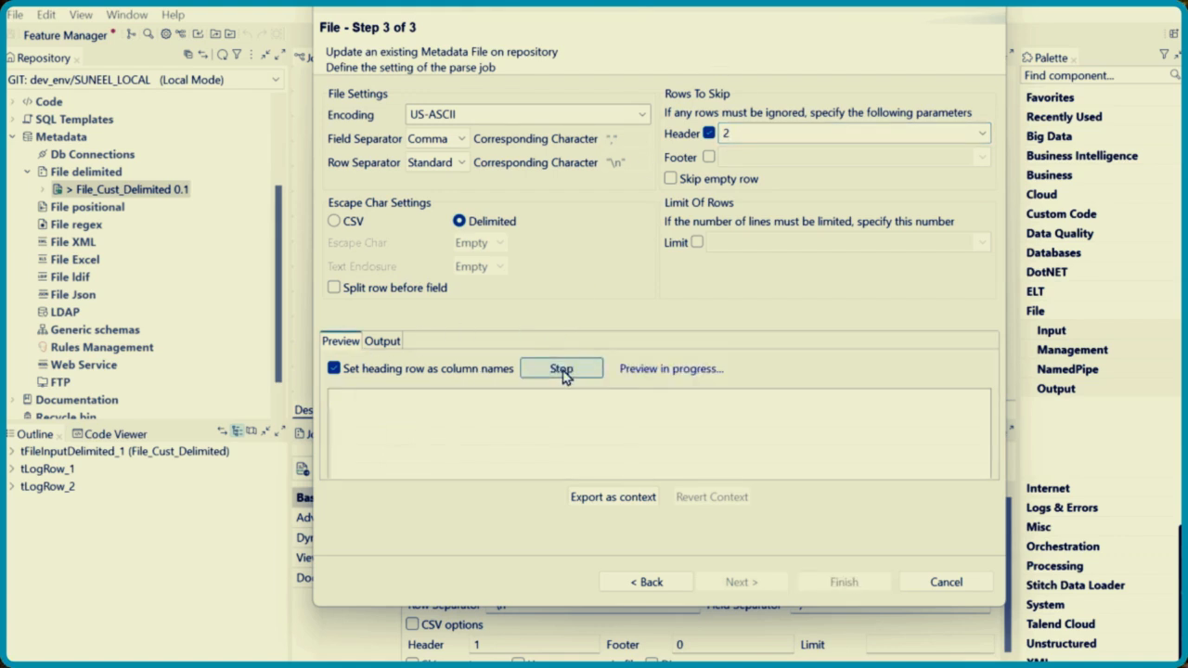
Set the number of header rows to skip to 1 and finish the File_Cust_Delimited metadata update
double_click(742, 133)
click(741, 133)
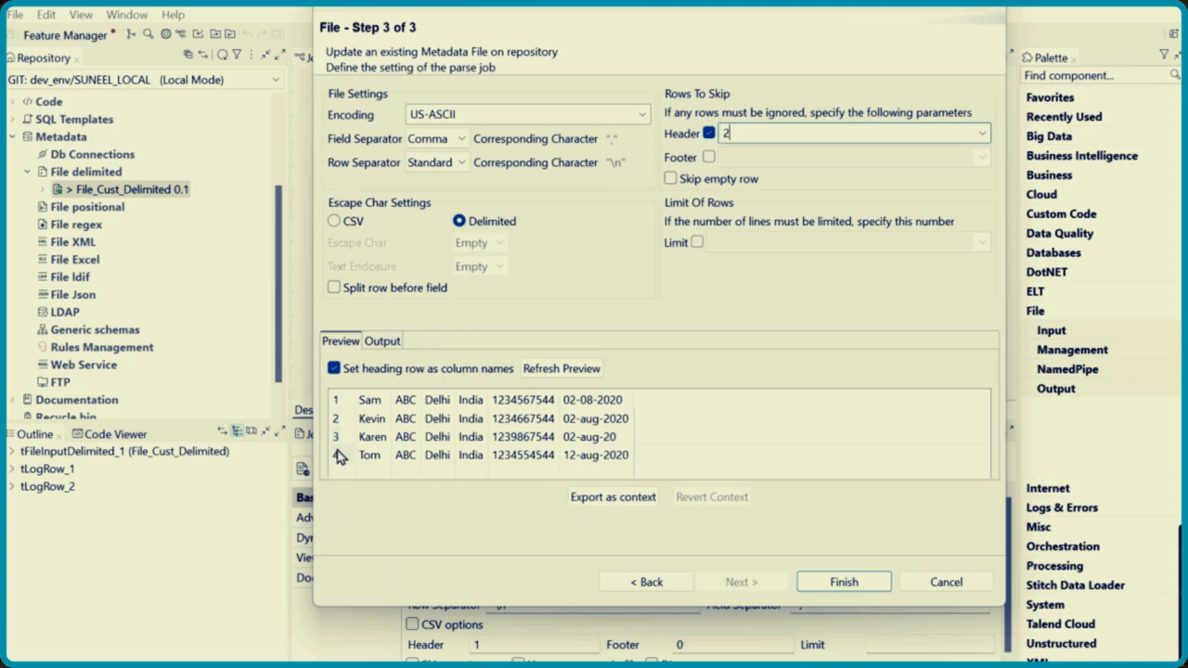
double_click(748, 140)
text(1)
click(845, 585)
click(850, 321)
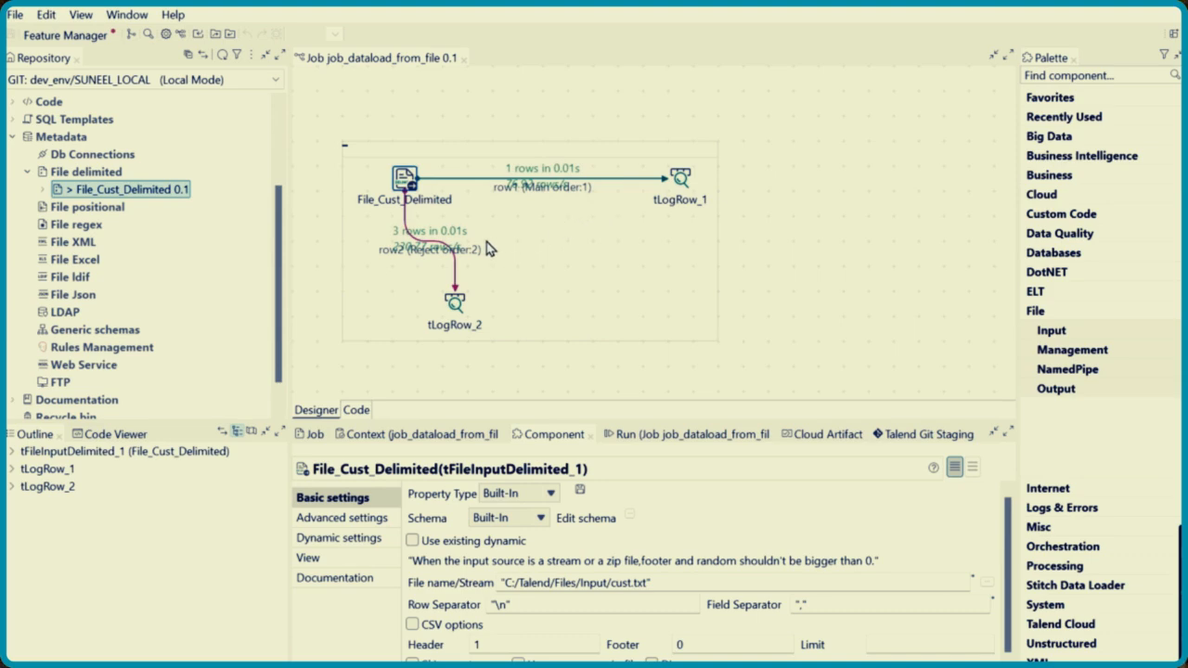
Review the settings of File_Cust_Delimited and tLogRow_1 in job_dataload_from_file, and close the job
click(558, 240)
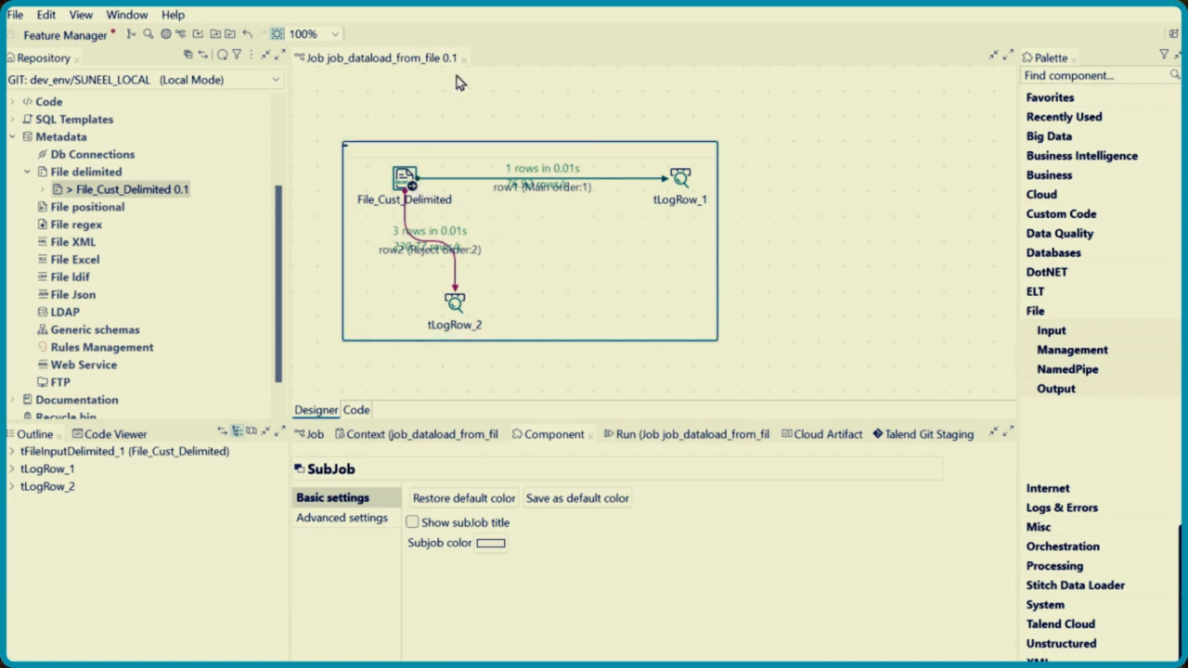
click(405, 181)
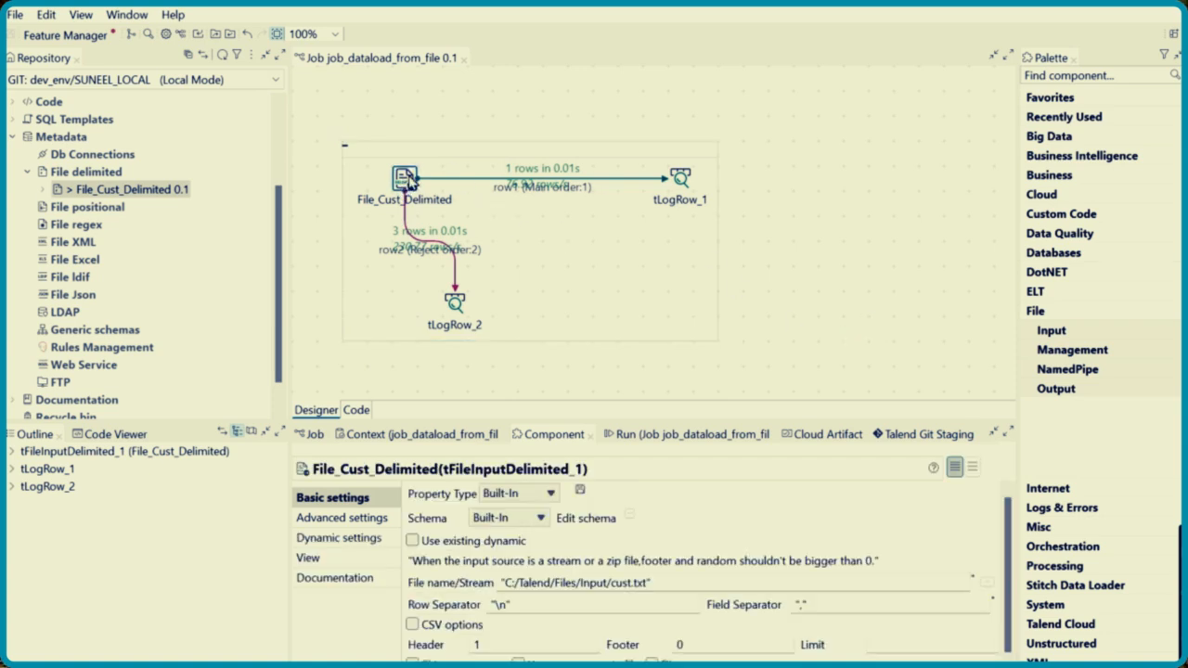
click(782, 223)
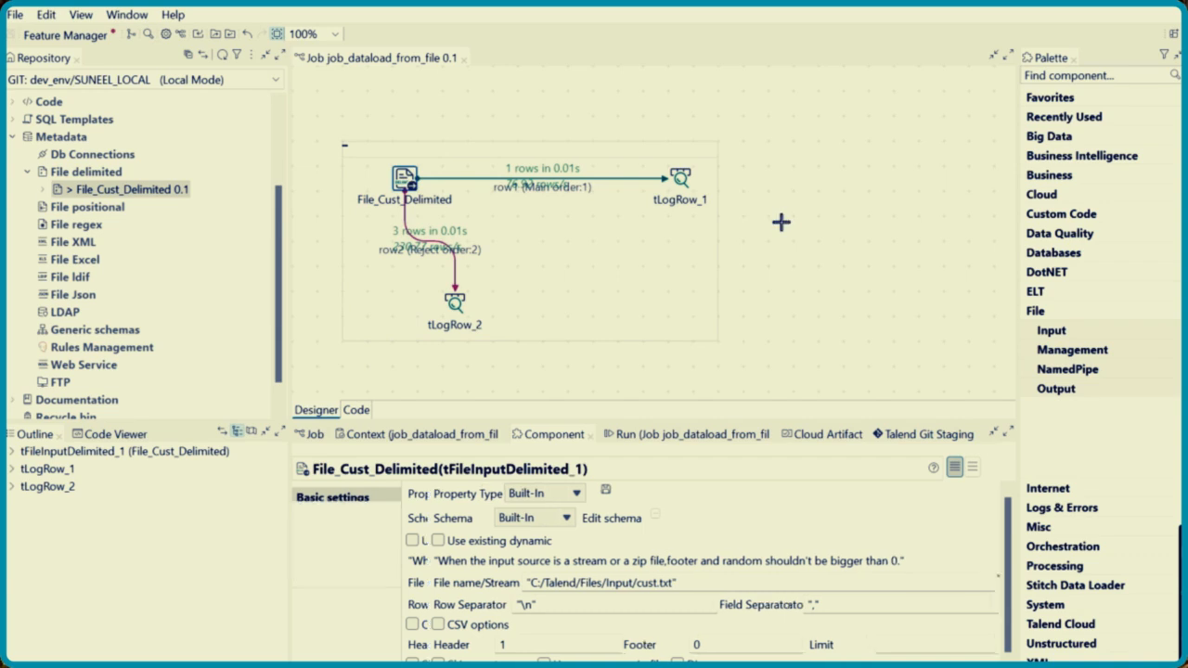
click(677, 192)
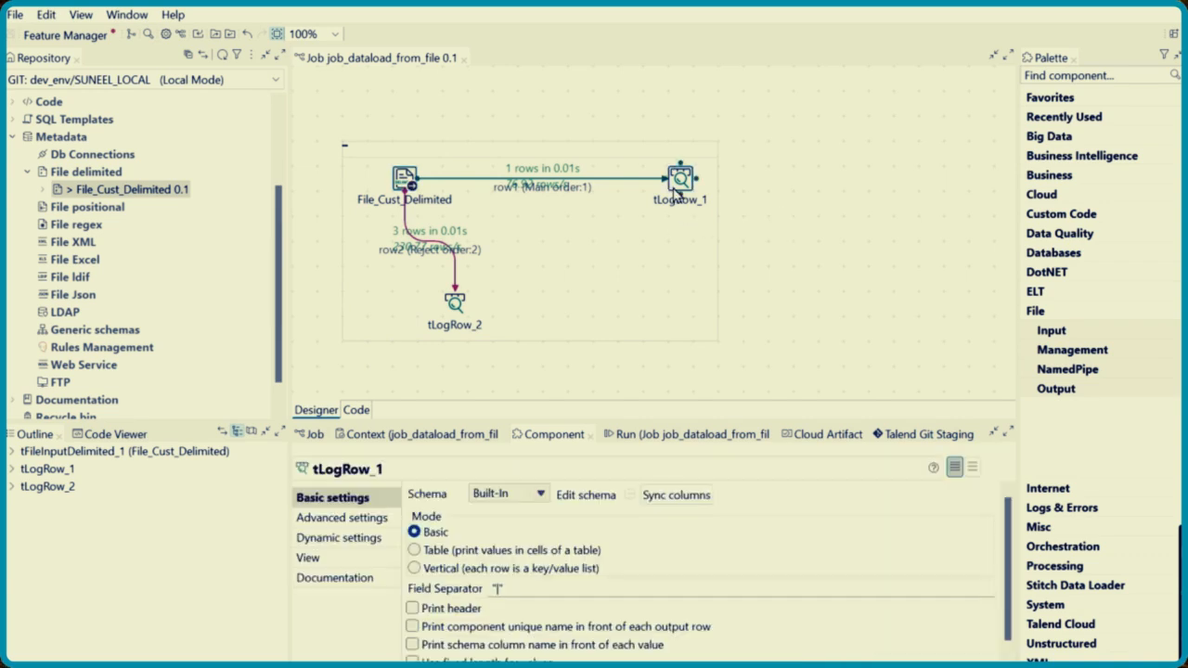
click(856, 277)
click(397, 278)
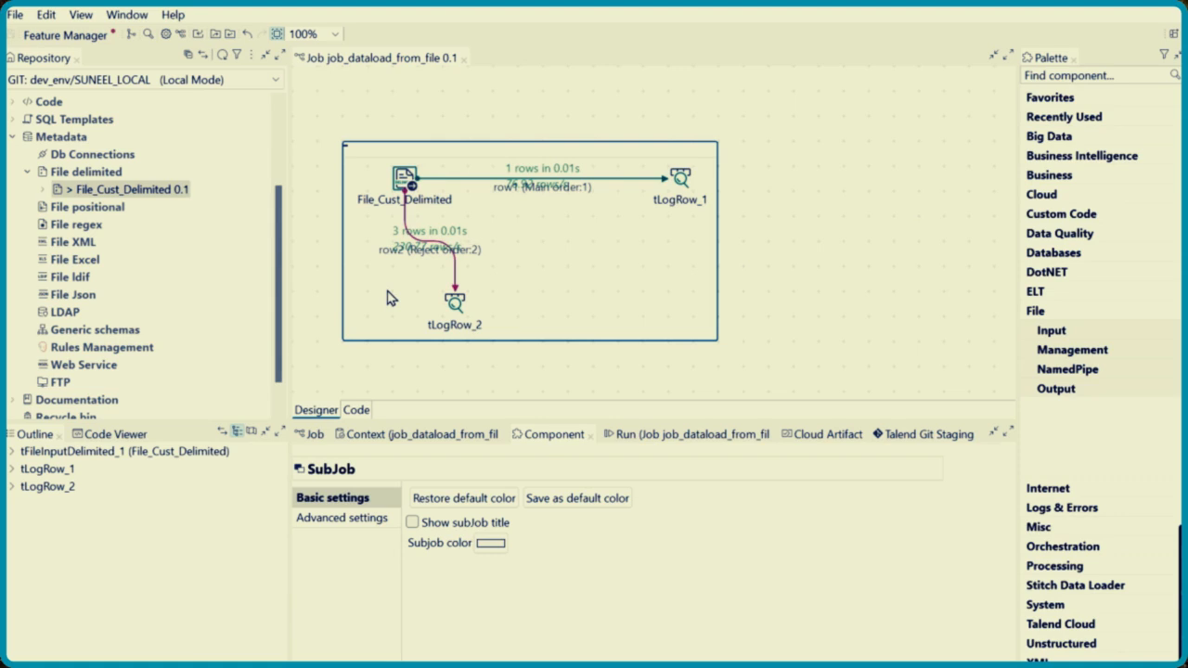
right_click(389, 297)
click(463, 58)
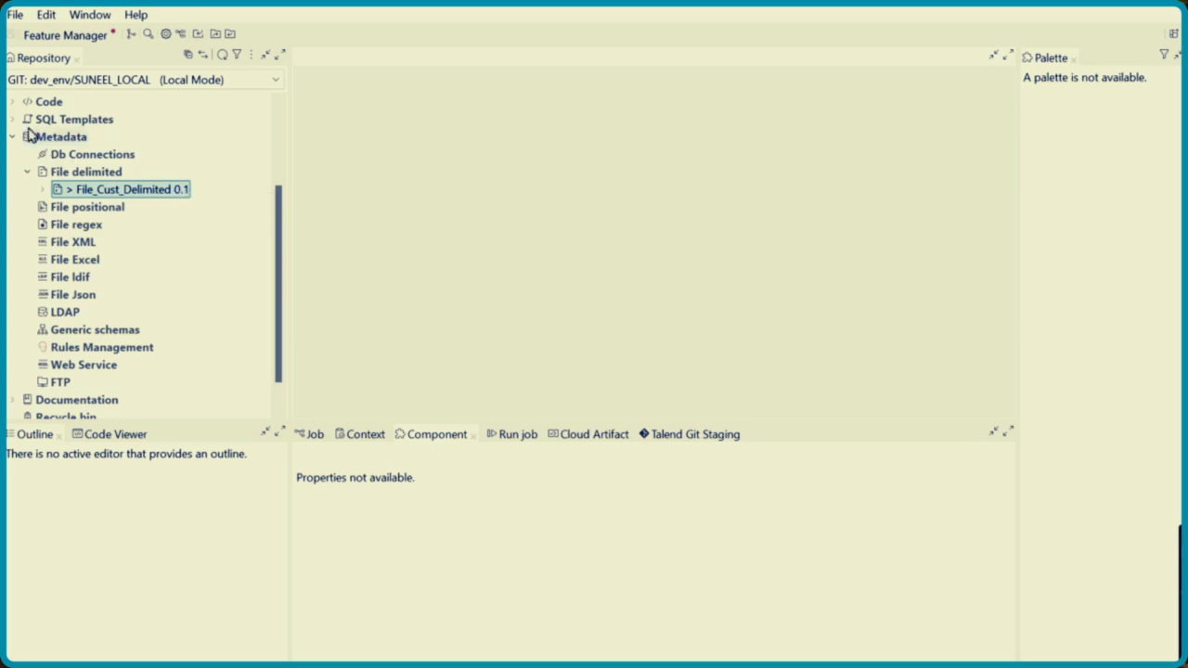
Reopen job_dataload_from_file from the Dev folder to inspect its File_Cust_Delimited input settings, and close it again
drag(278, 194, 267, 83)
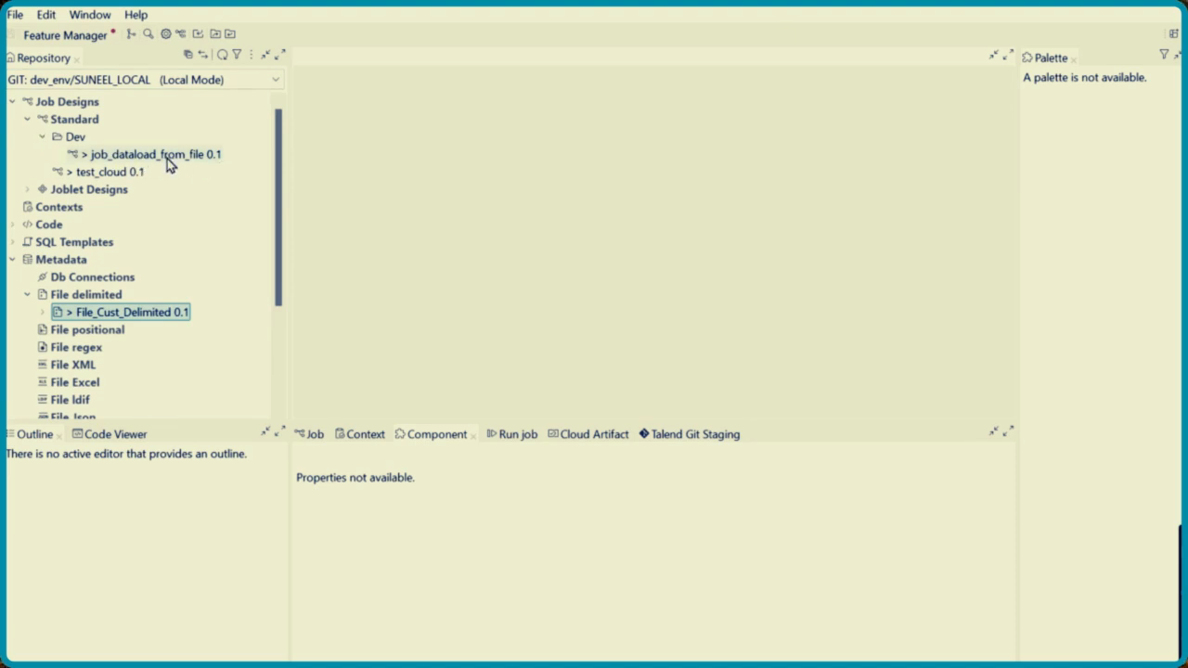
click(195, 154)
double_click(195, 154)
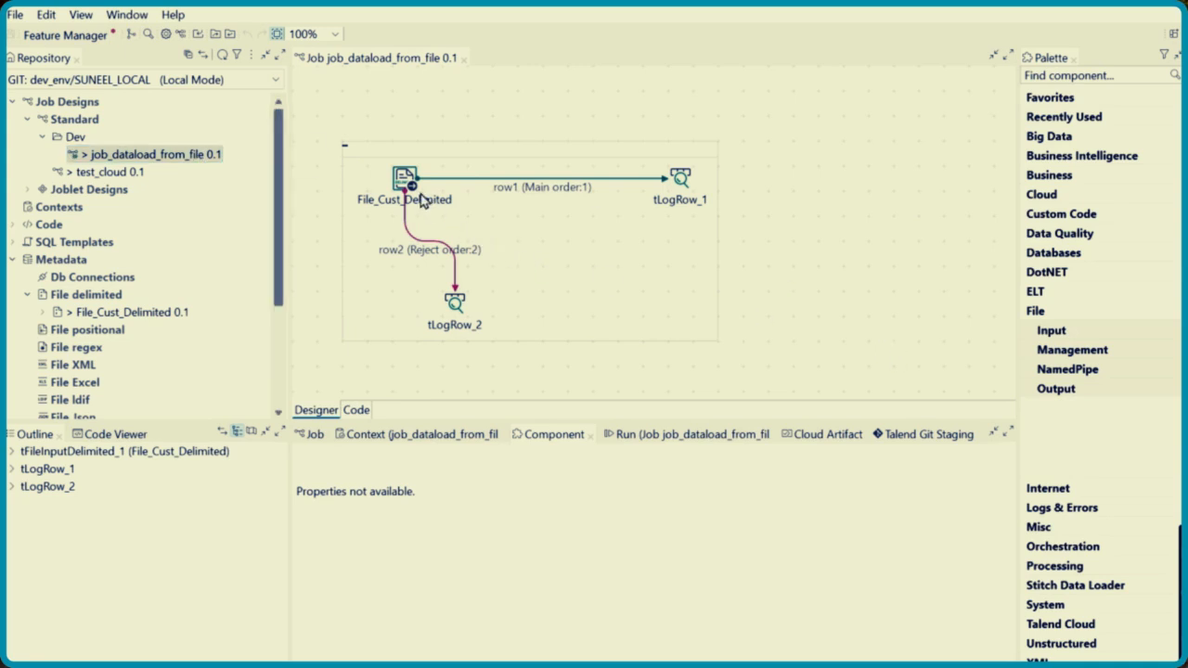
click(406, 182)
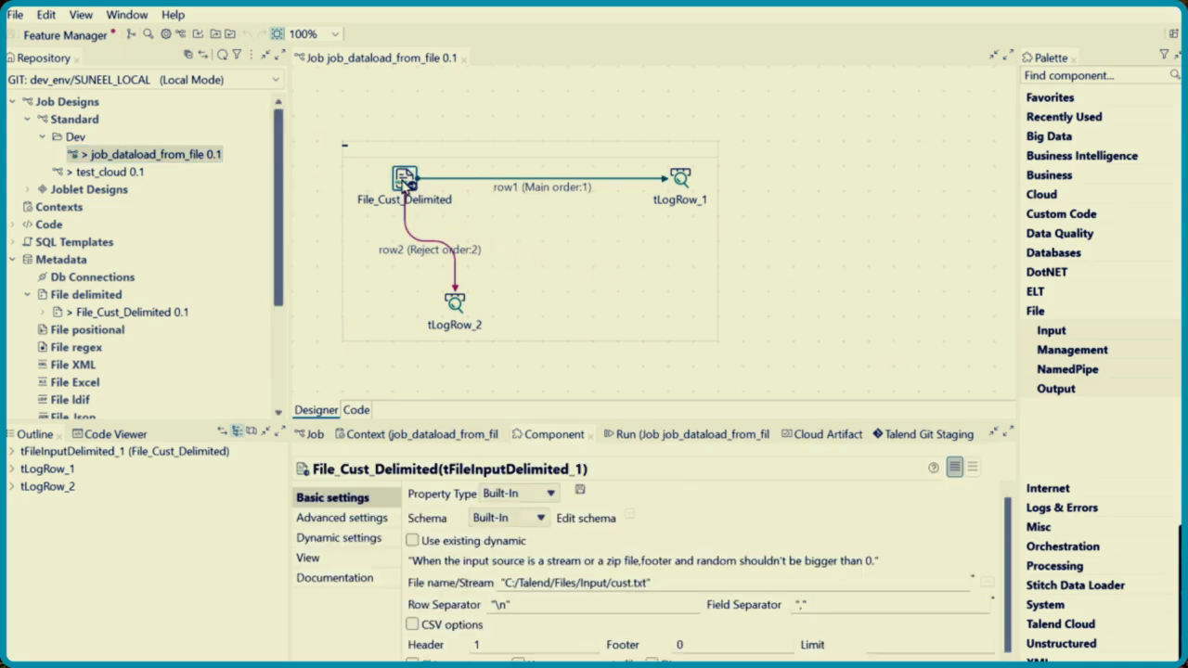
click(547, 249)
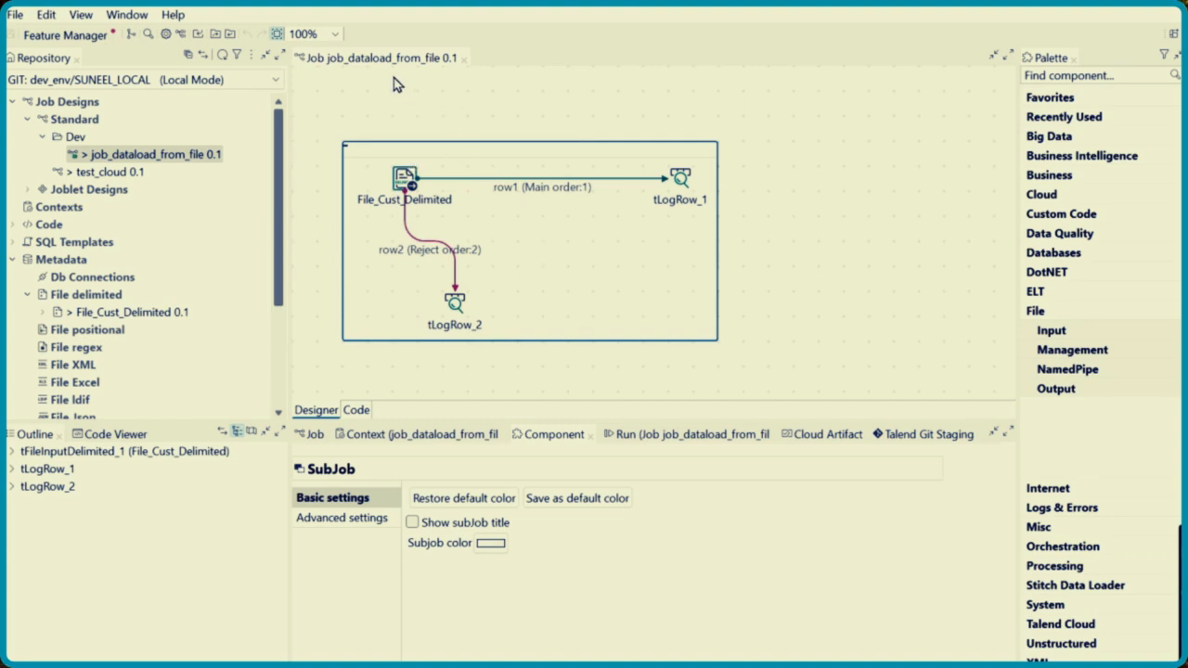
click(463, 57)
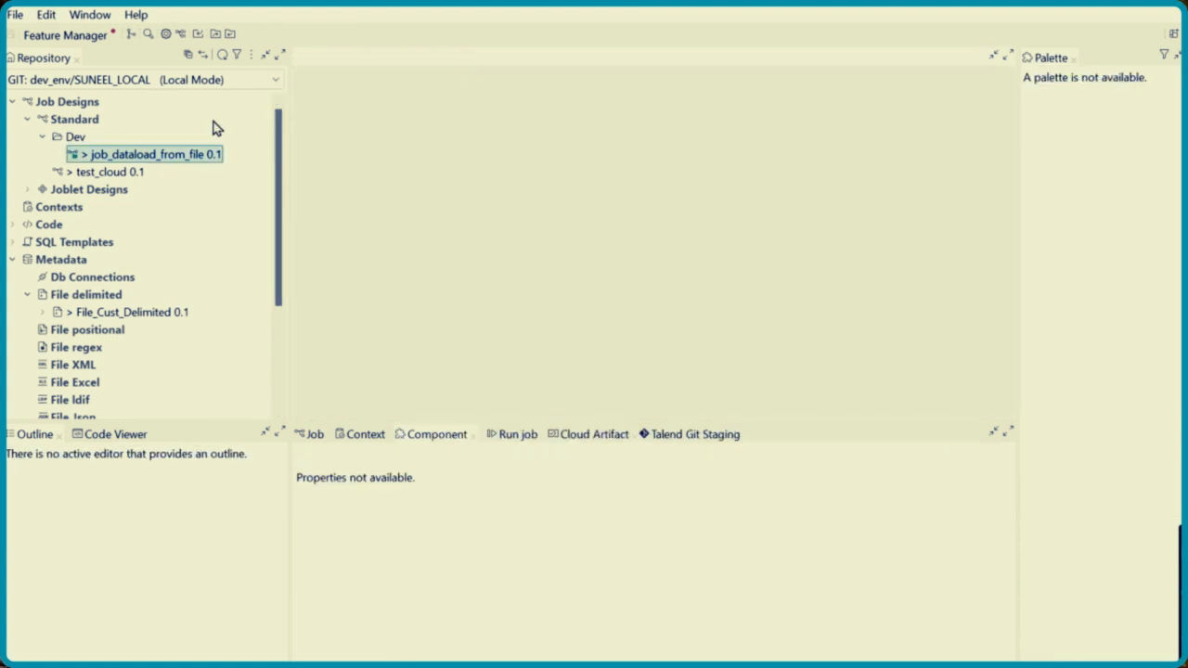
right_click(160, 163)
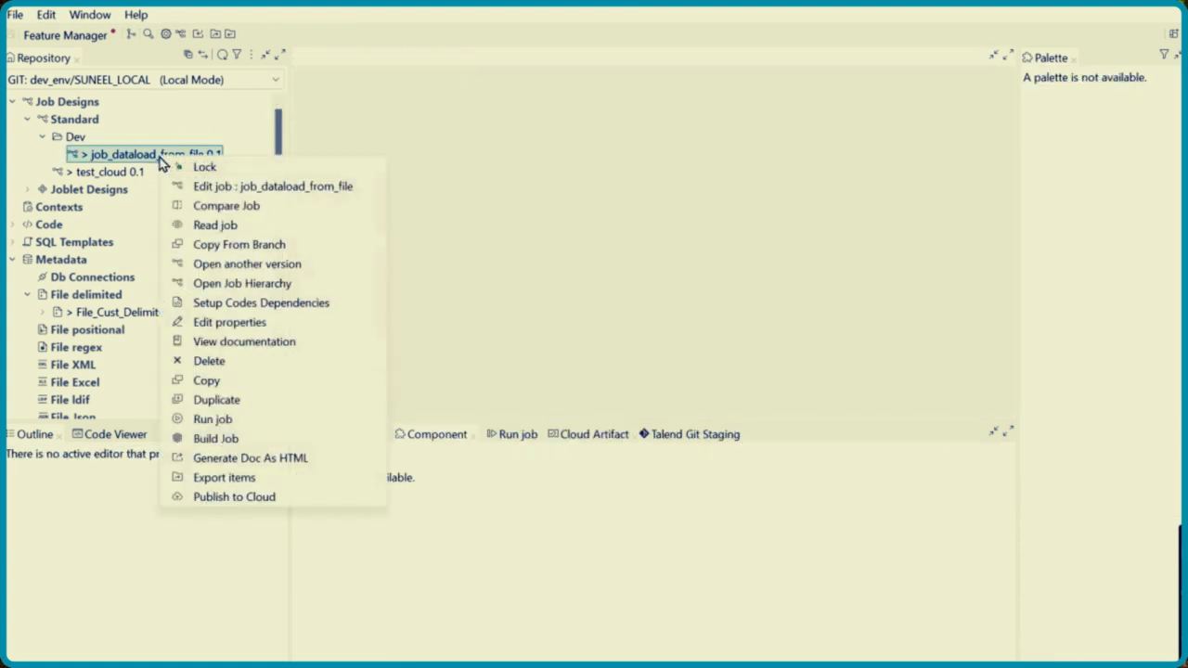
click(560, 214)
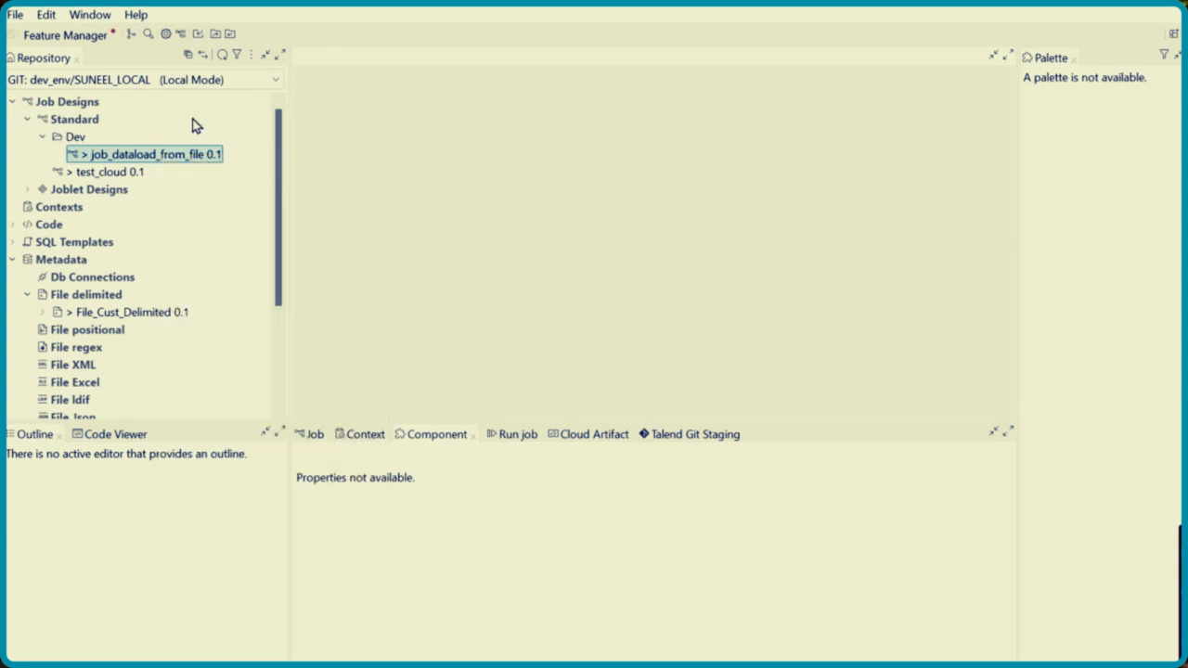
Create a standard job named JOB_READ_FILE_DELIMITED in the Dev folder
click(73, 137)
right_click(75, 137)
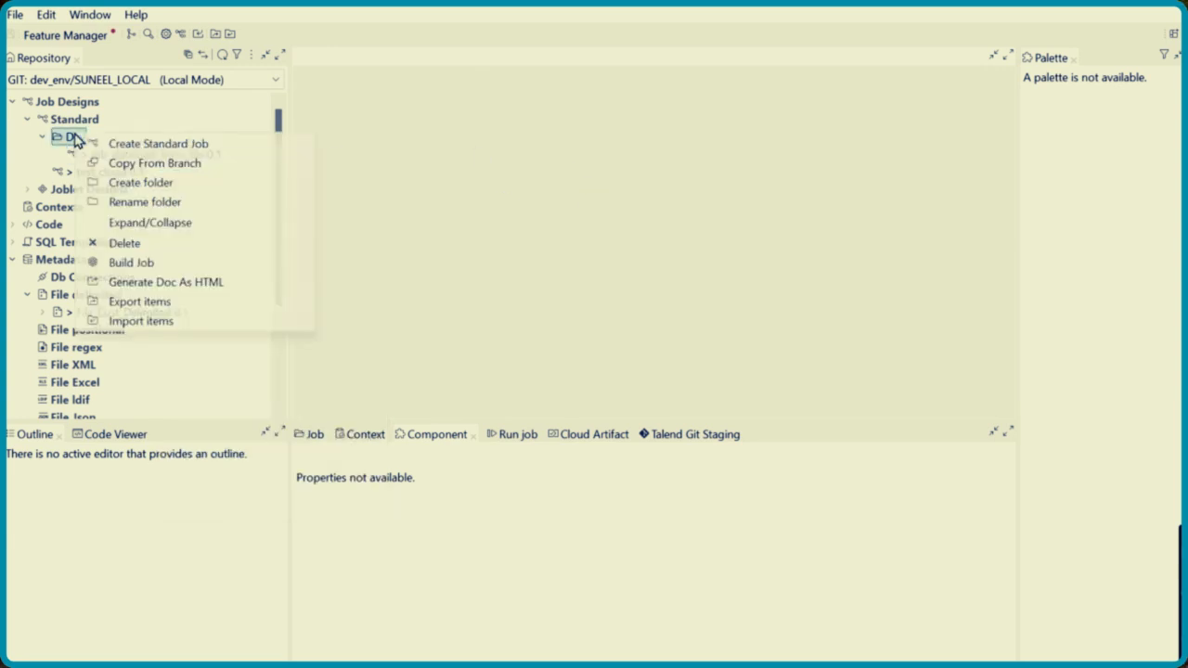
click(196, 147)
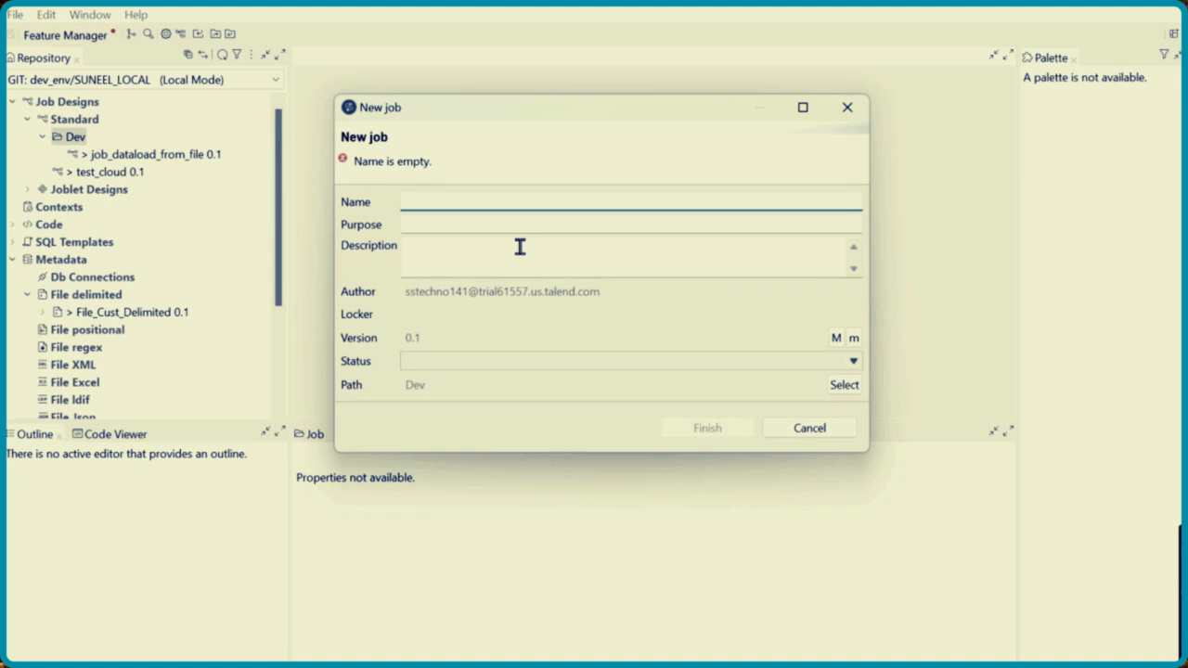
text(JO)
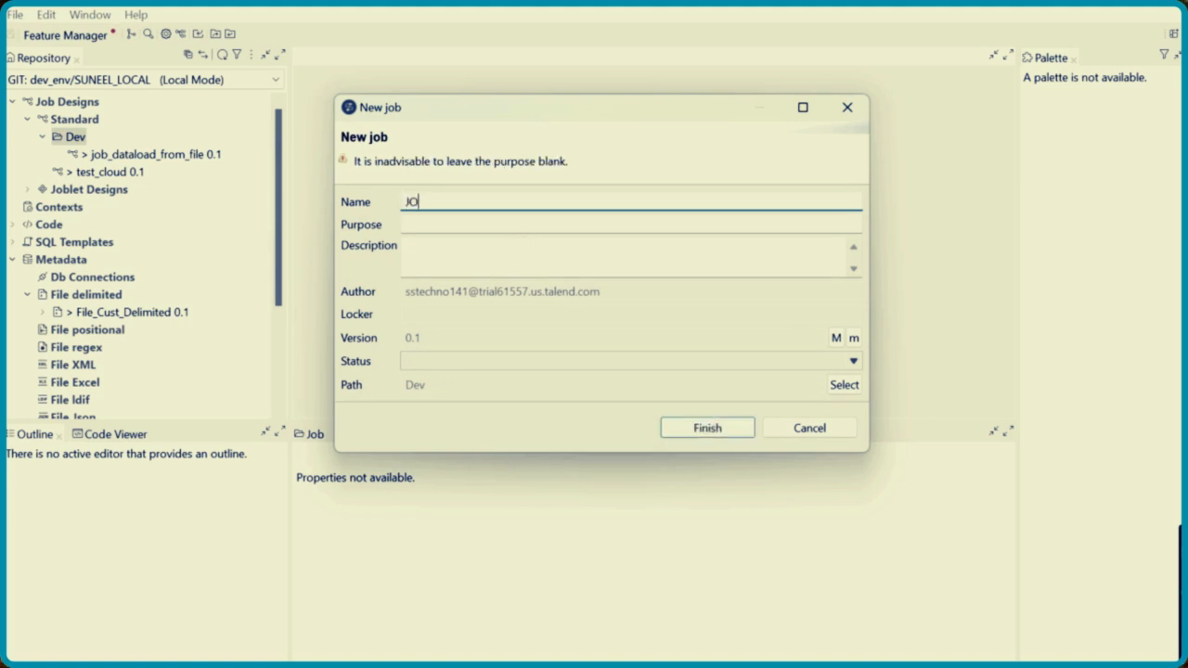
text(B_READ_FILE_DELIMIT)
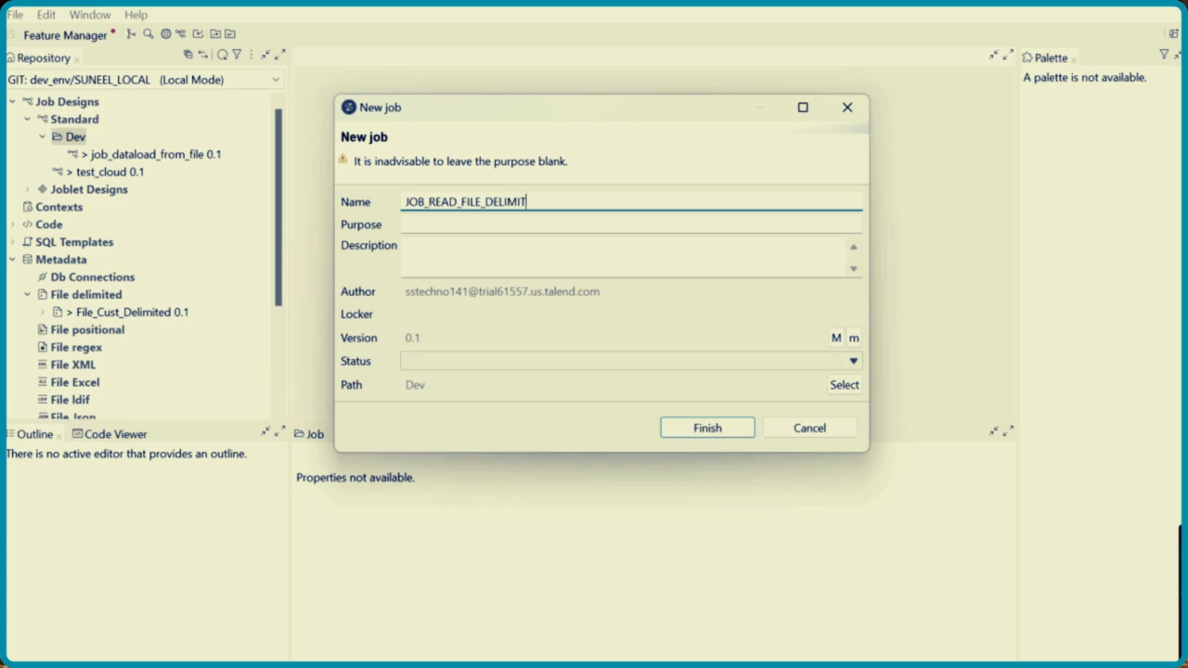
text(ED)
click(722, 434)
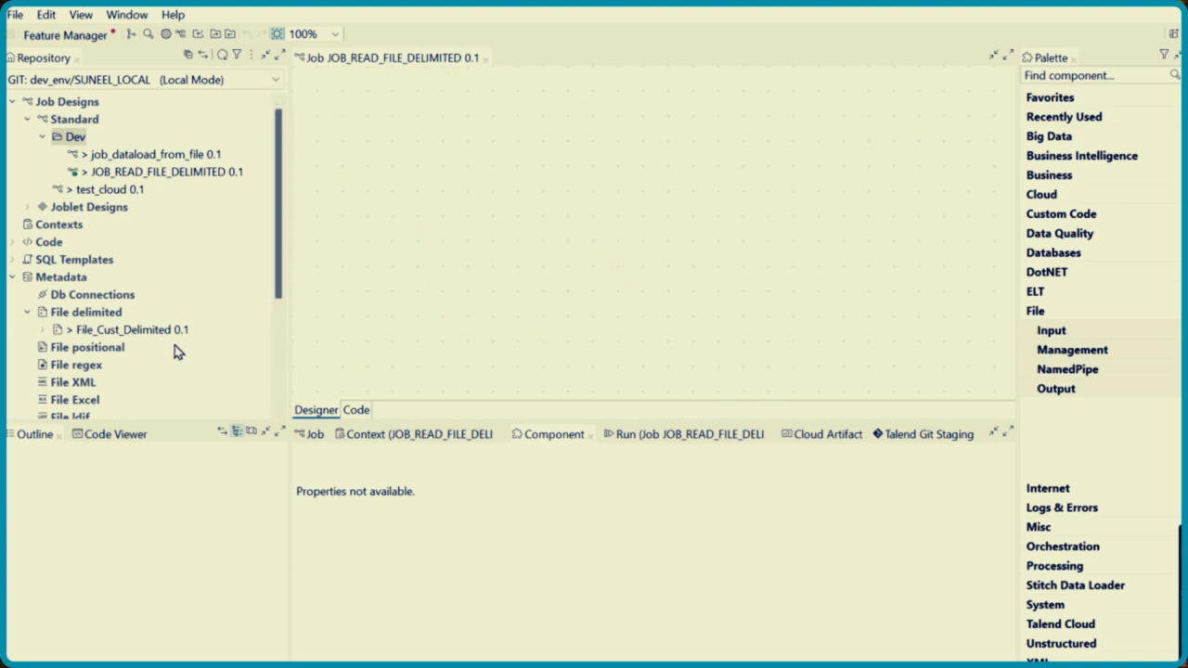
Add the File_Cust_Delimited metadata to the job canvas as a tFileInputDelimited component and show its settings
drag(130, 336, 464, 248)
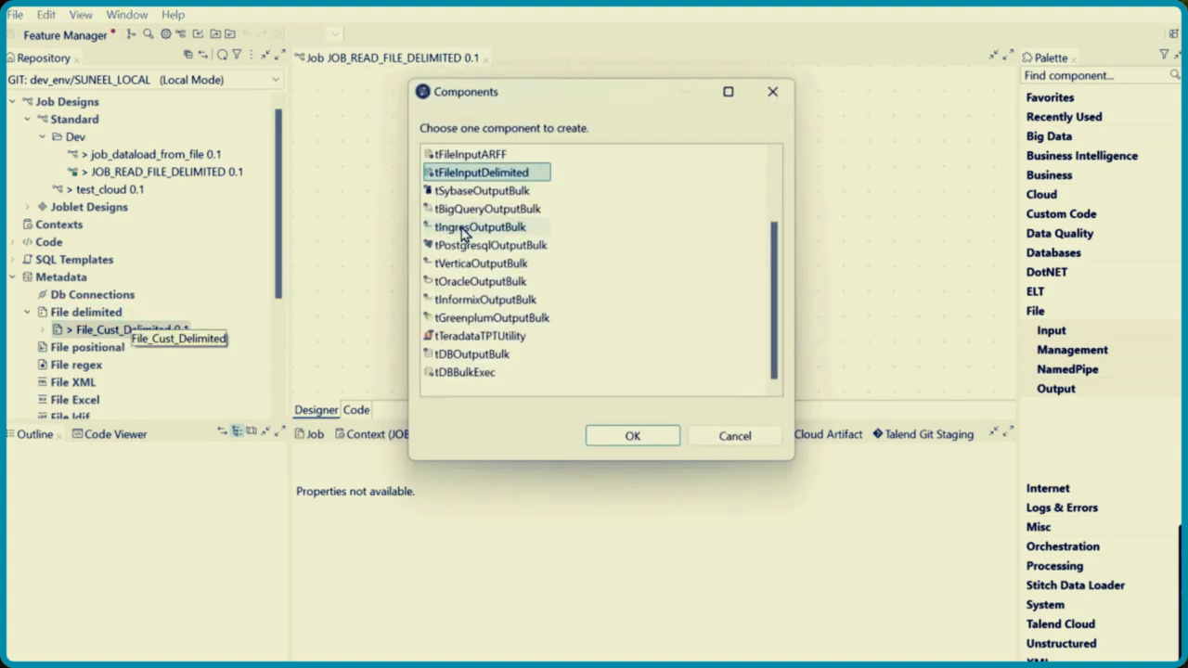
double_click(493, 179)
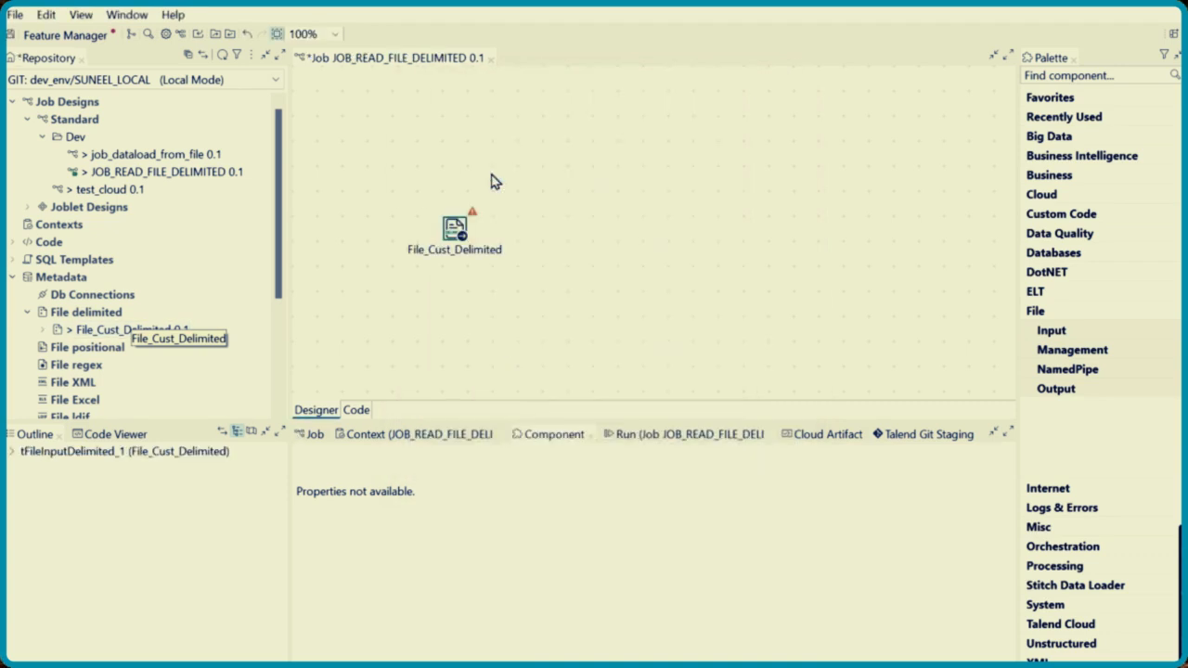
click(453, 229)
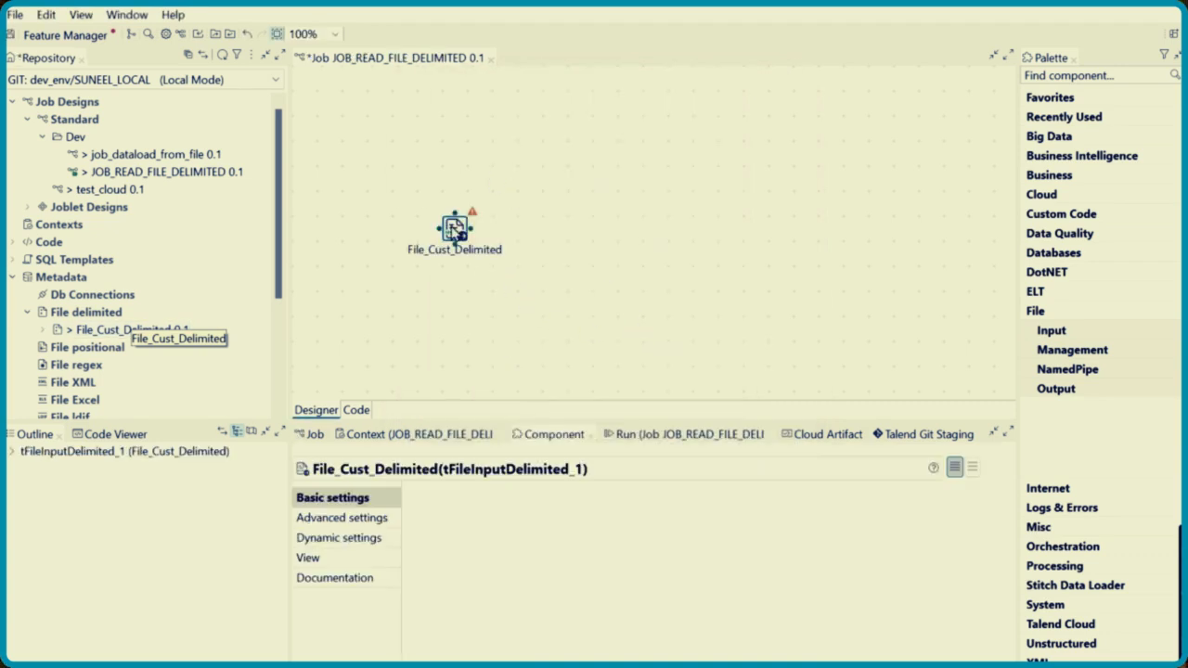
Connect File_Cust_Delimited to a new tLogRow component with a Main row
right_click(452, 229)
mouse_move(546, 245)
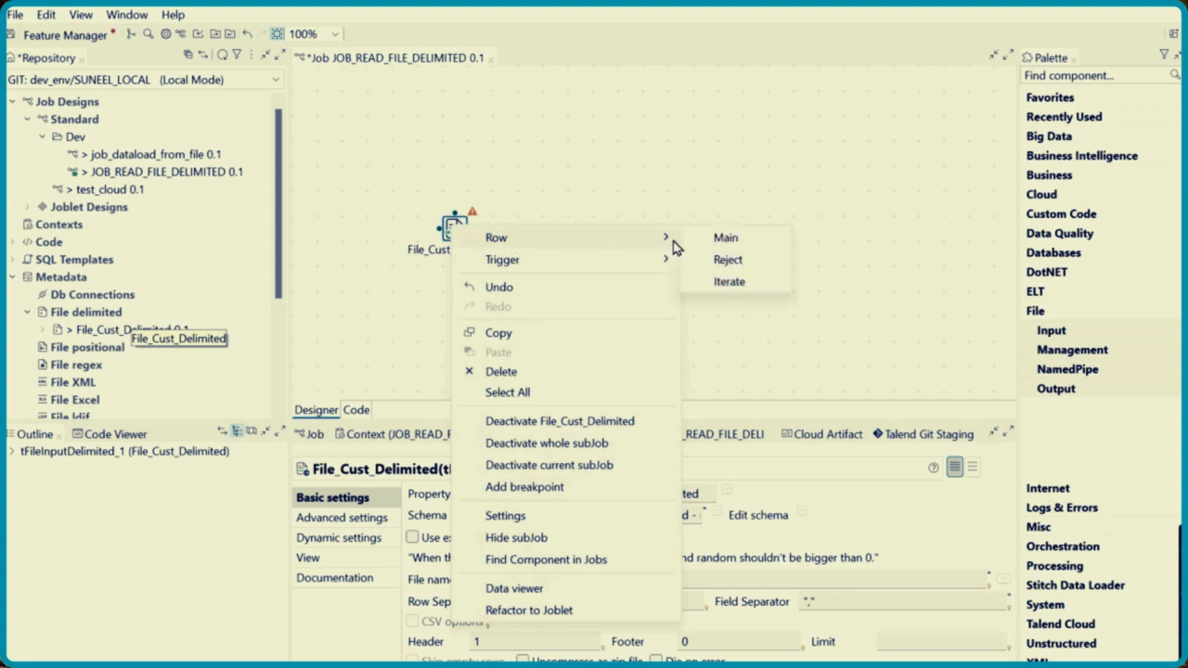
click(726, 238)
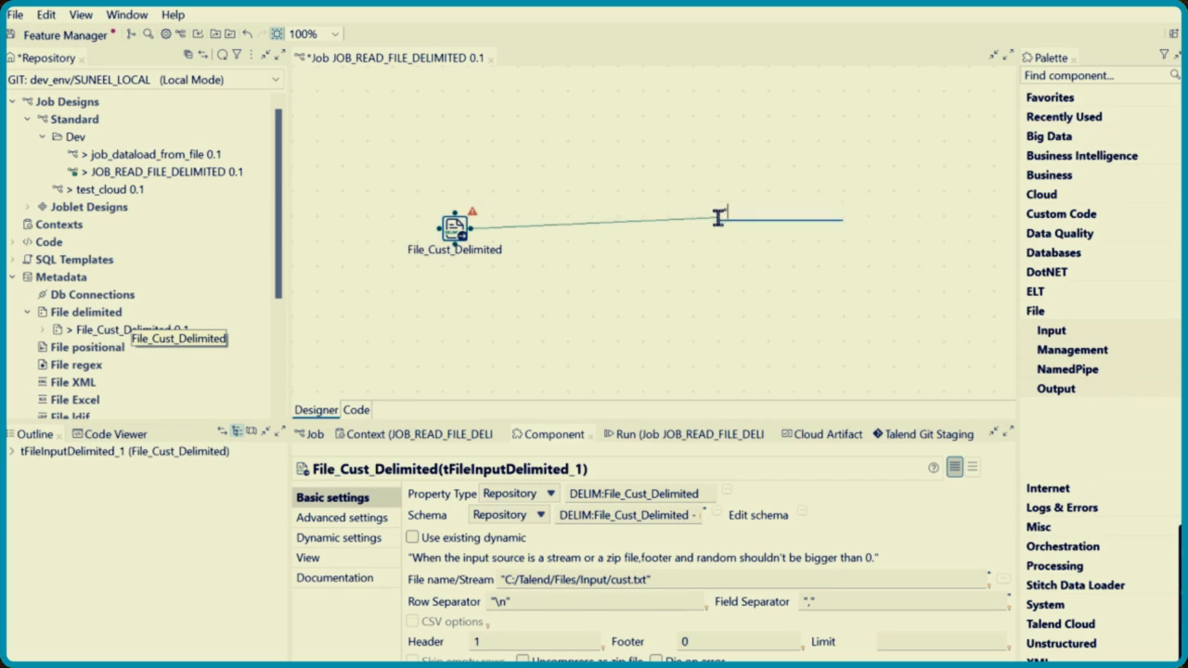
text(LOG)
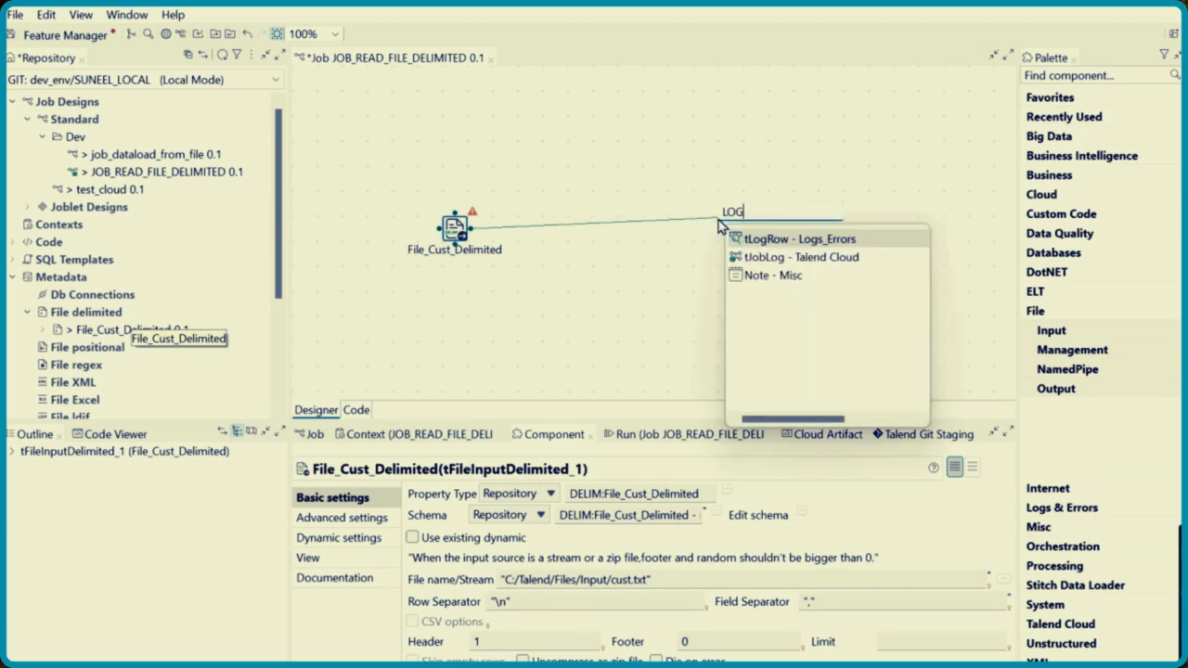
double_click(794, 239)
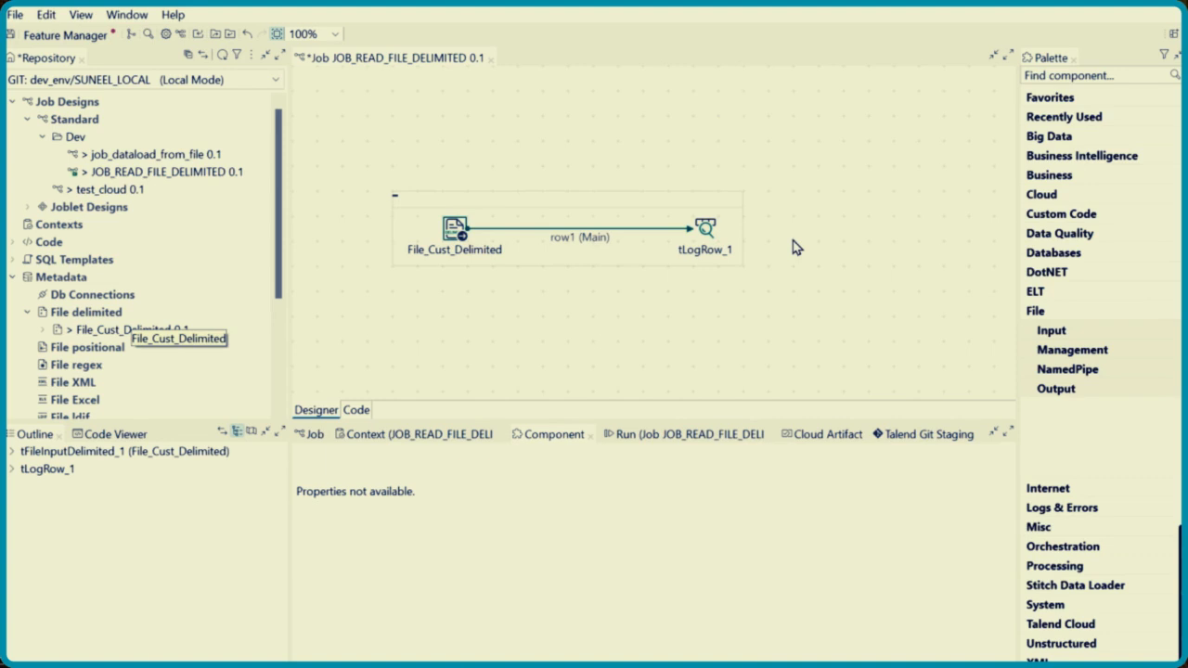
Connect File_Cust_Delimited to a second new tLogRow component below it with a Reject row
click(454, 232)
right_click(454, 232)
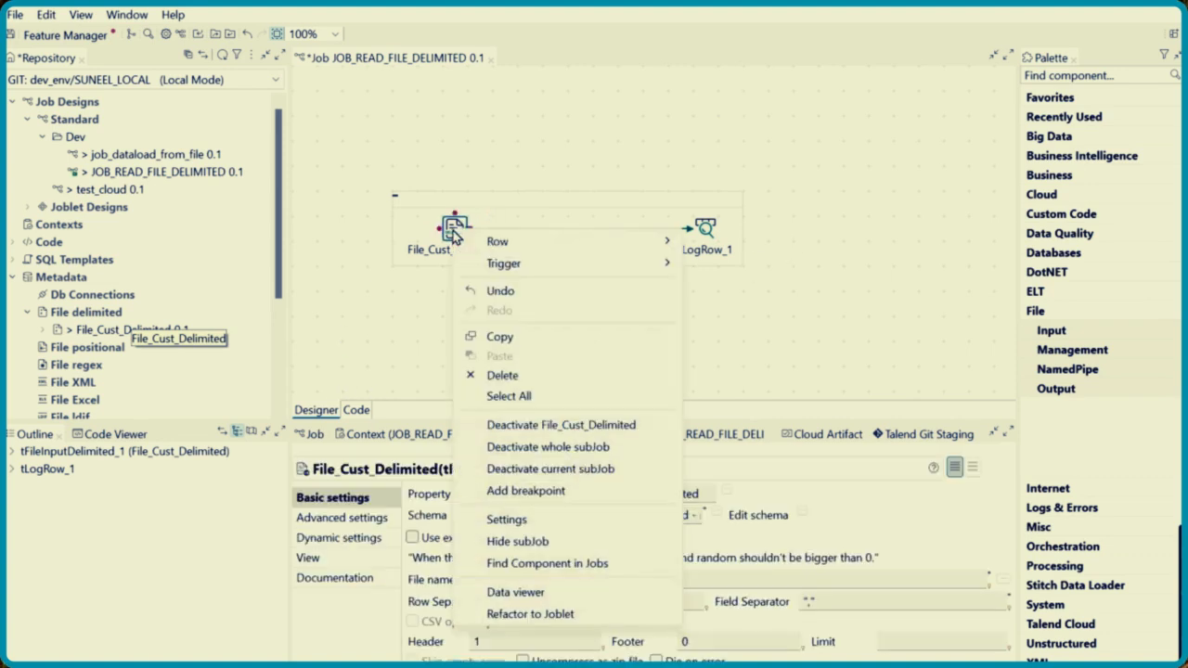
mouse_move(550, 243)
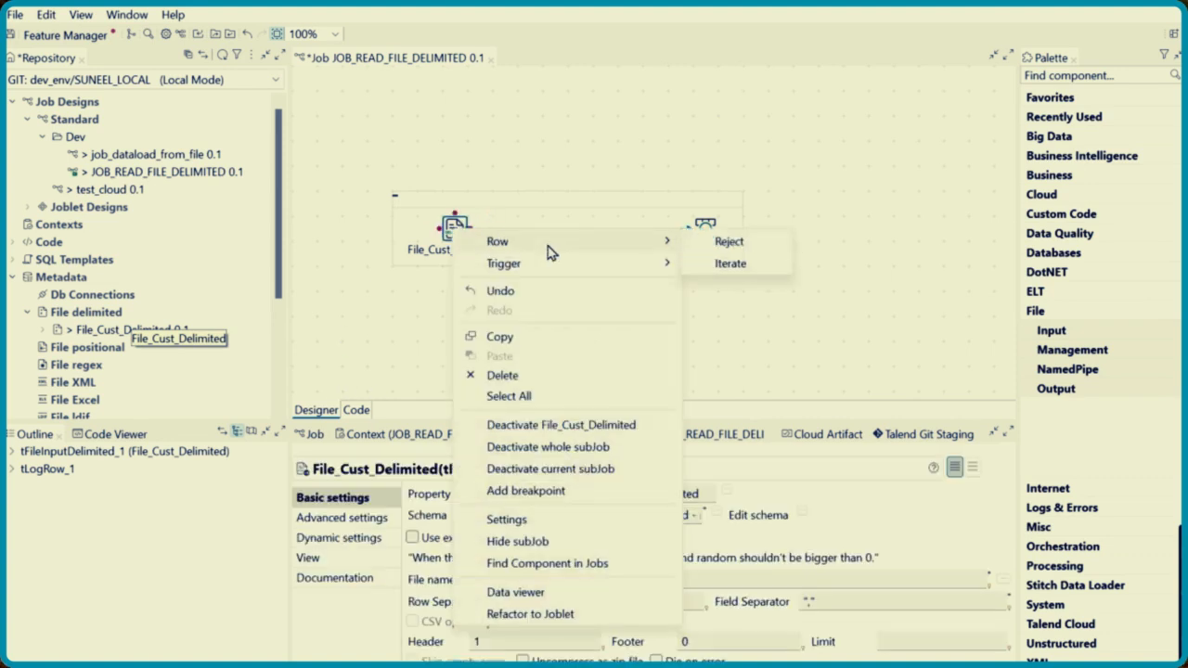
click(742, 244)
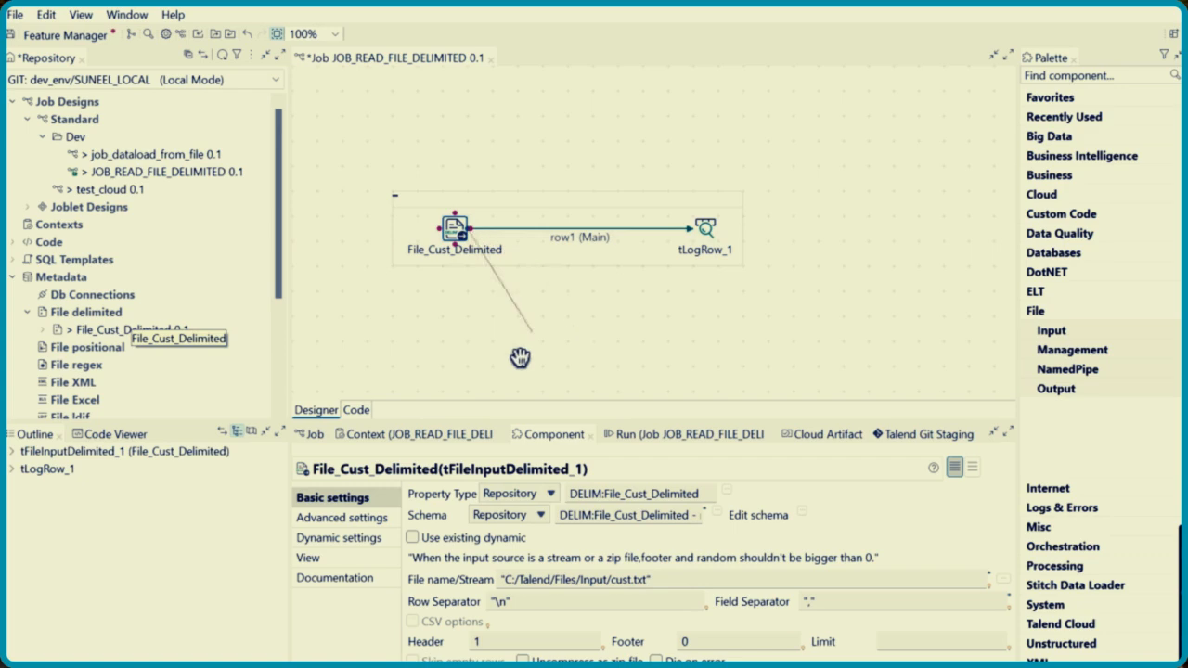
click(469, 341)
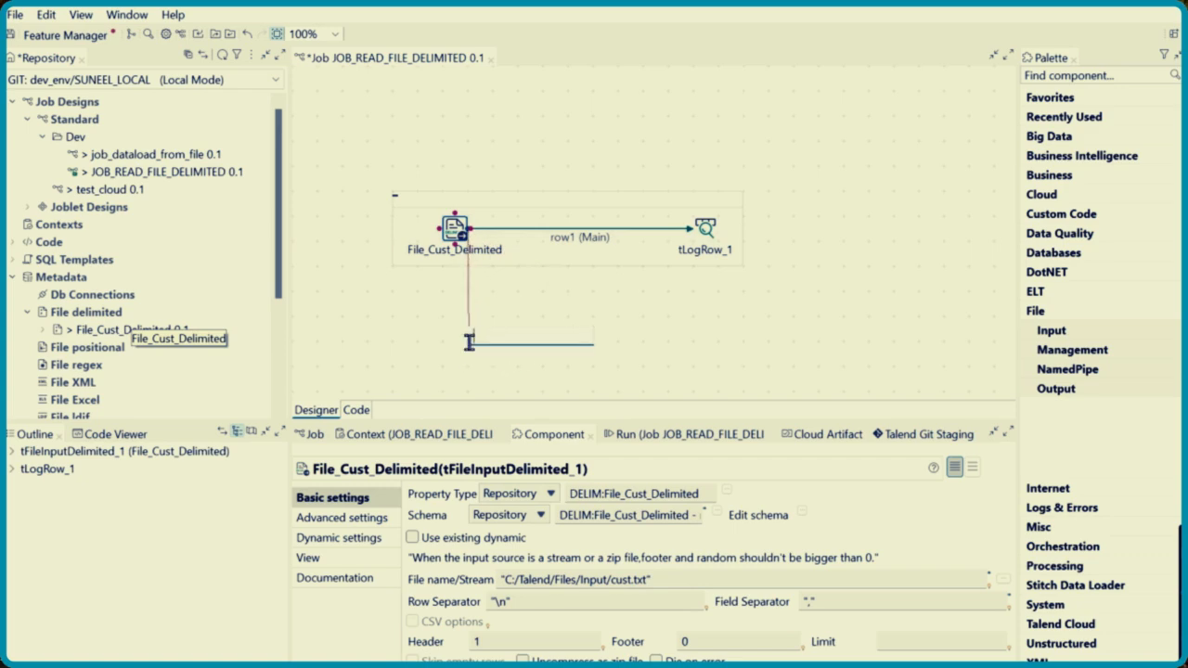
text(LOG)
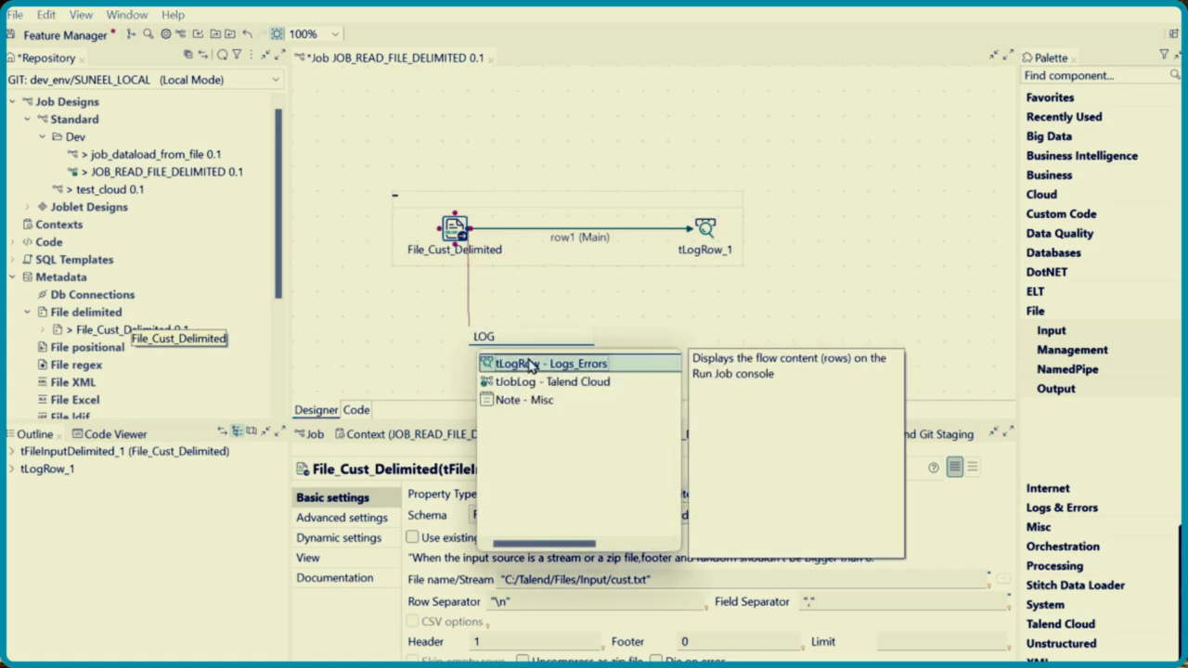
double_click(529, 364)
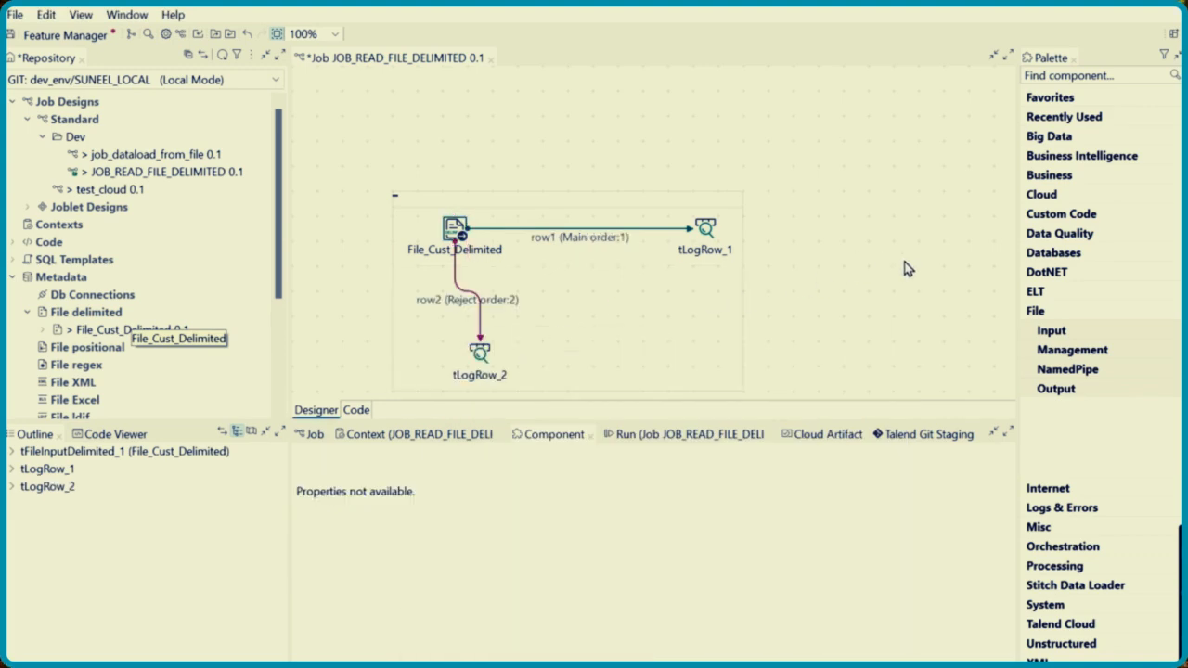
Set both the property type and the schema of File_Cust_Delimited to Built-In
click(455, 230)
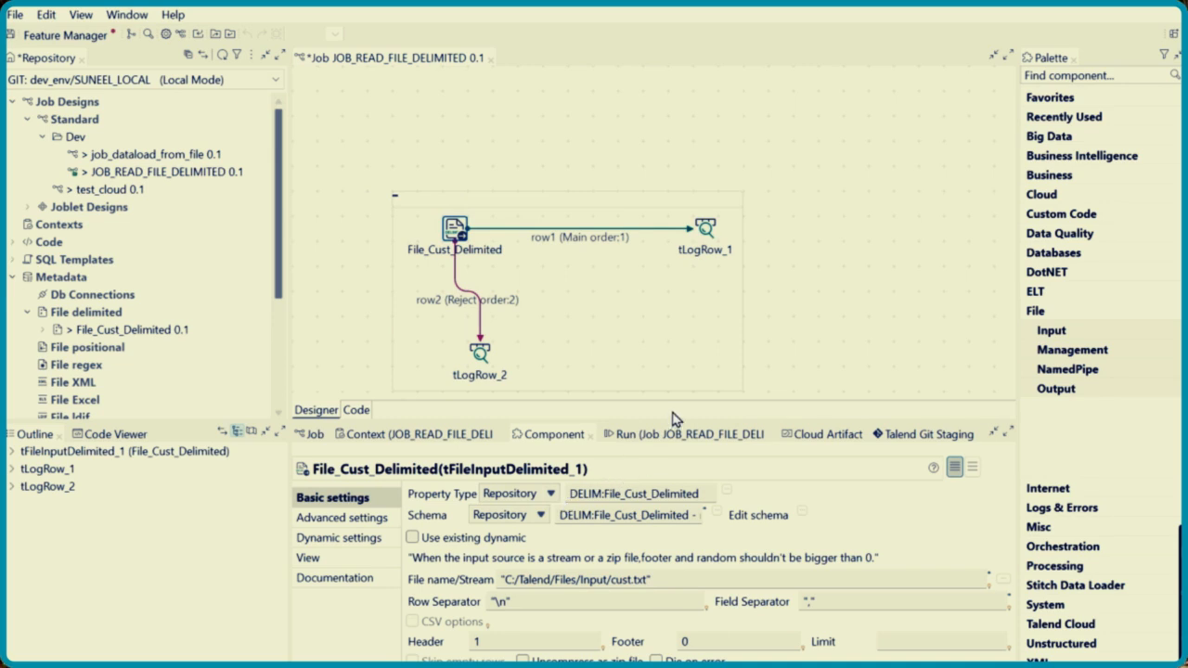
click(546, 499)
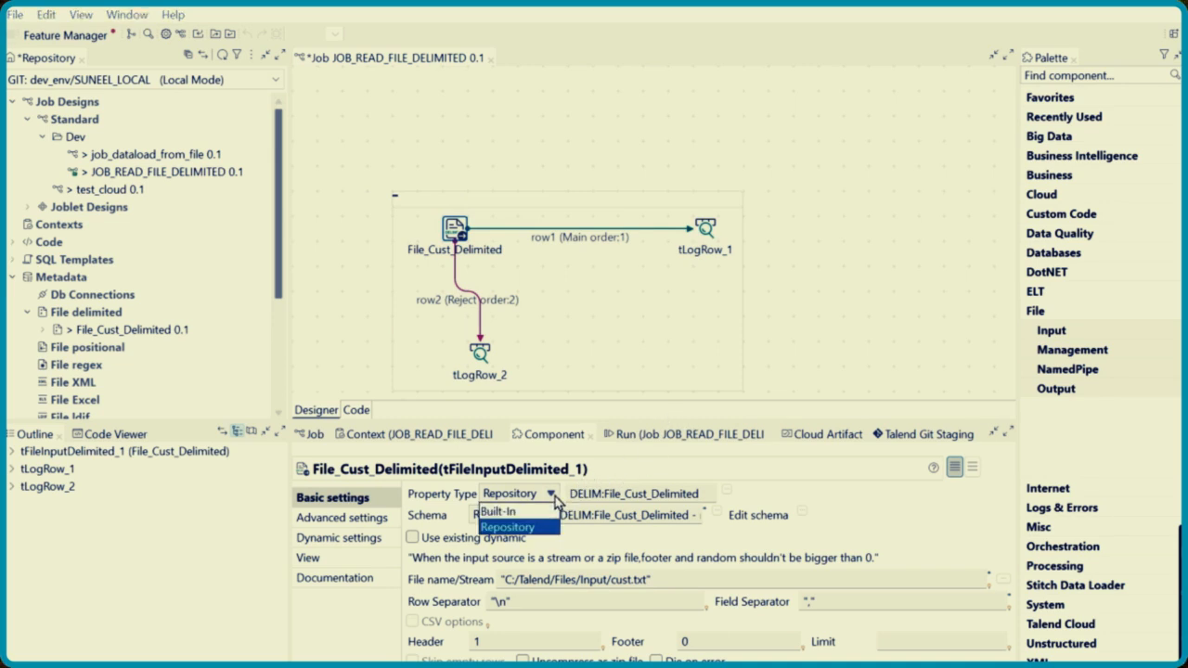
click(531, 513)
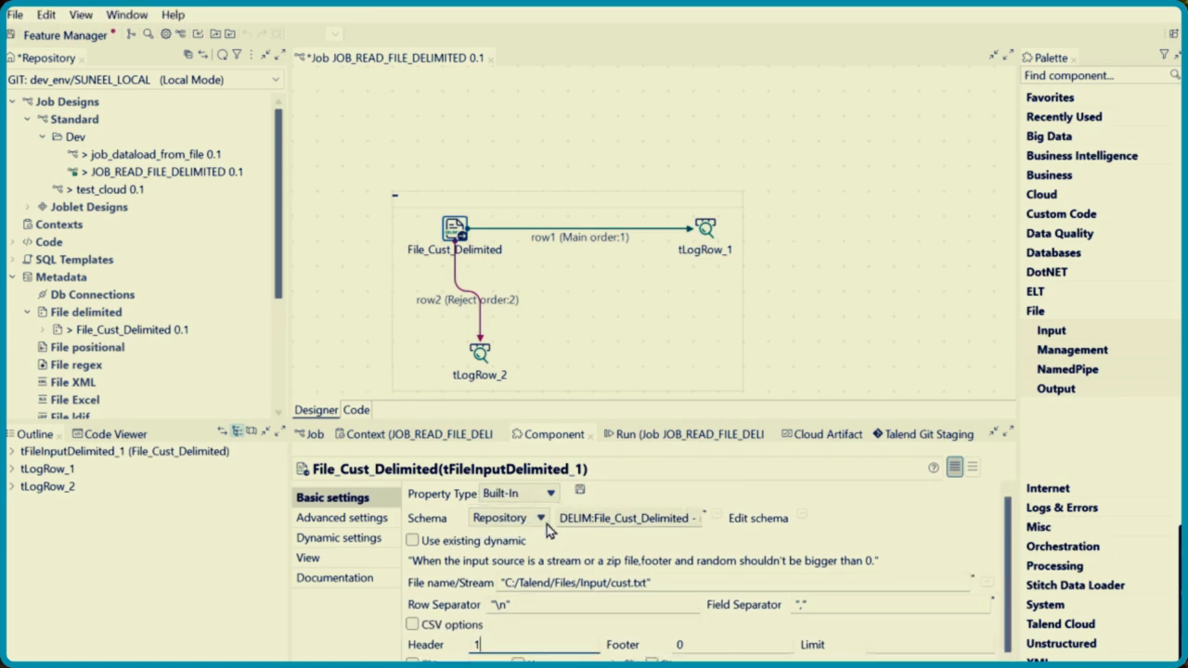
click(541, 520)
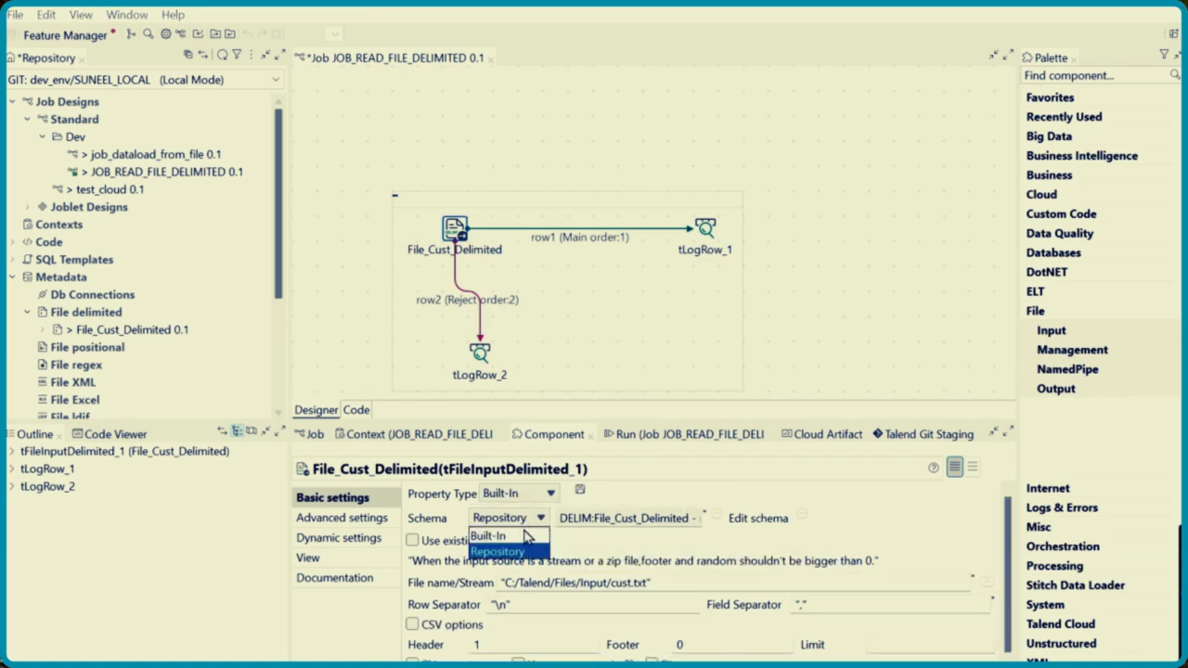
click(527, 537)
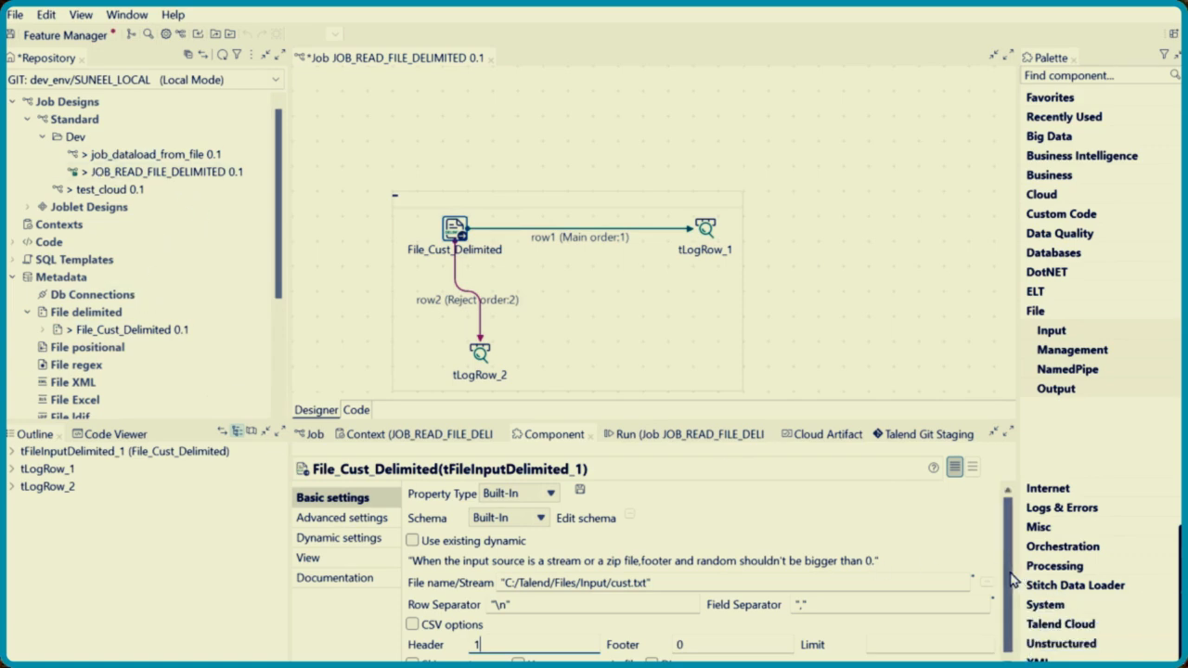
scroll(1011, 577, down, 1)
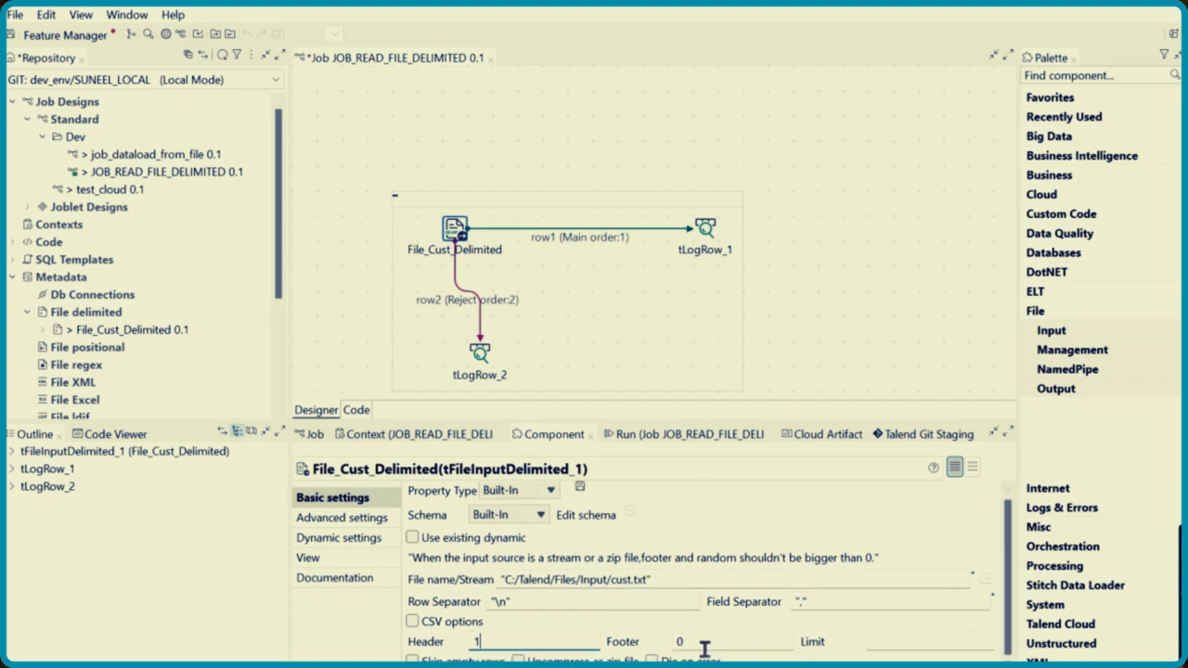
Run JOB_READ_FILE_DELIMITED, review the logged rows in the enlarged console, and restore the normal layout
click(703, 438)
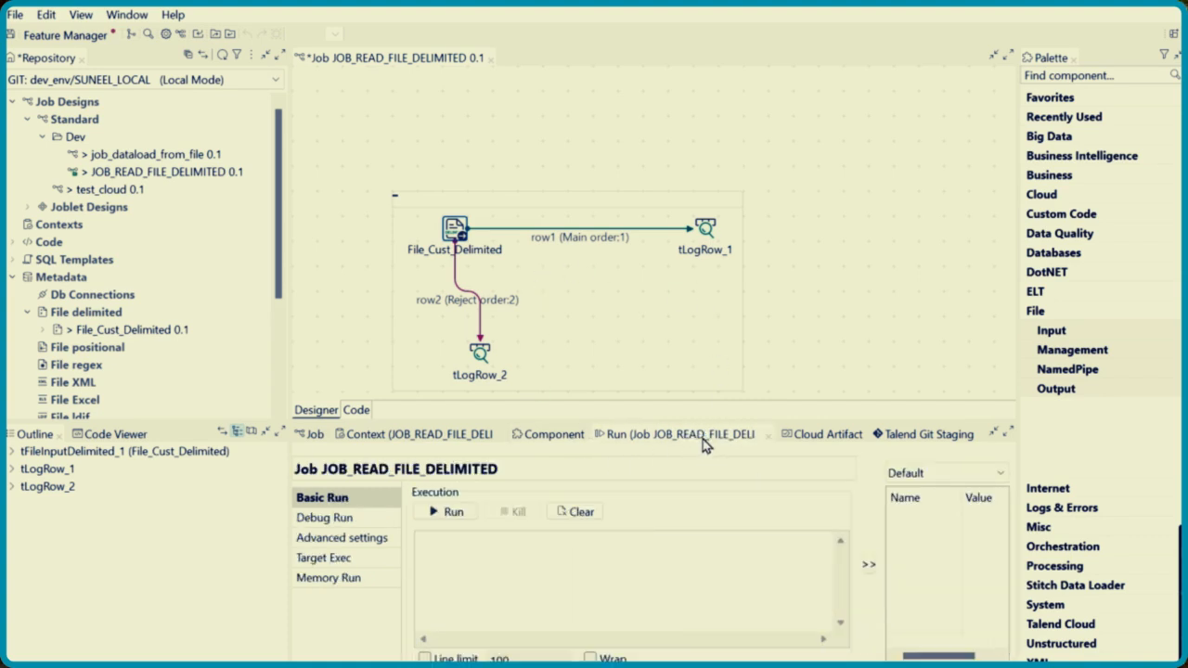
click(429, 517)
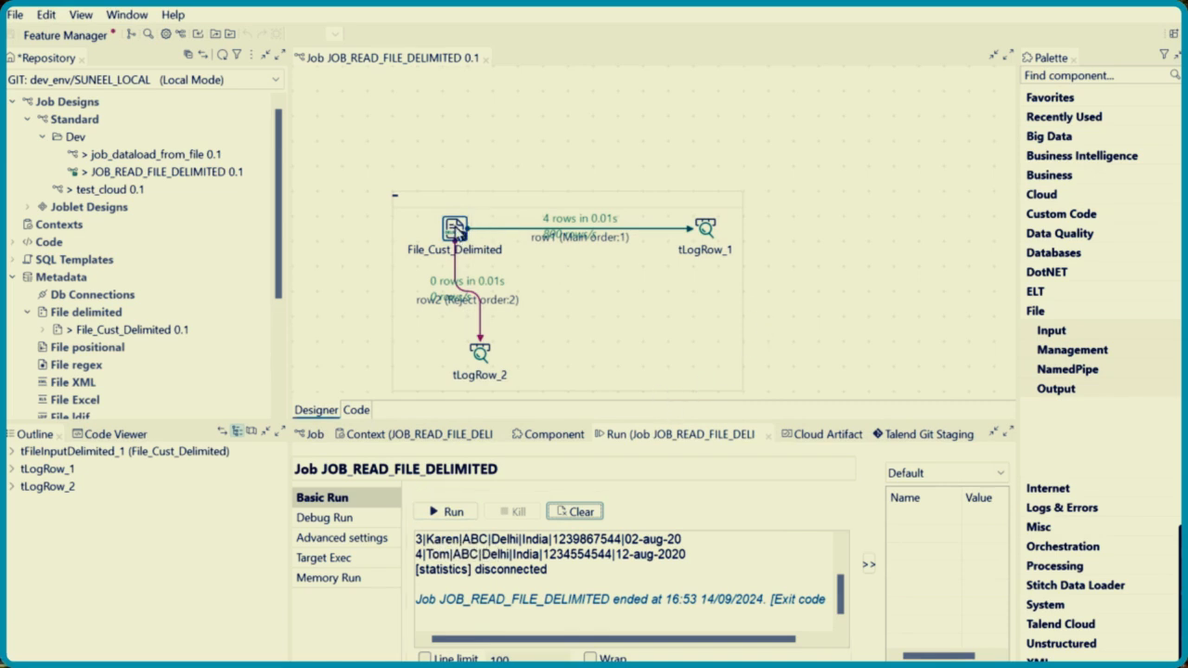
click(455, 232)
click(708, 232)
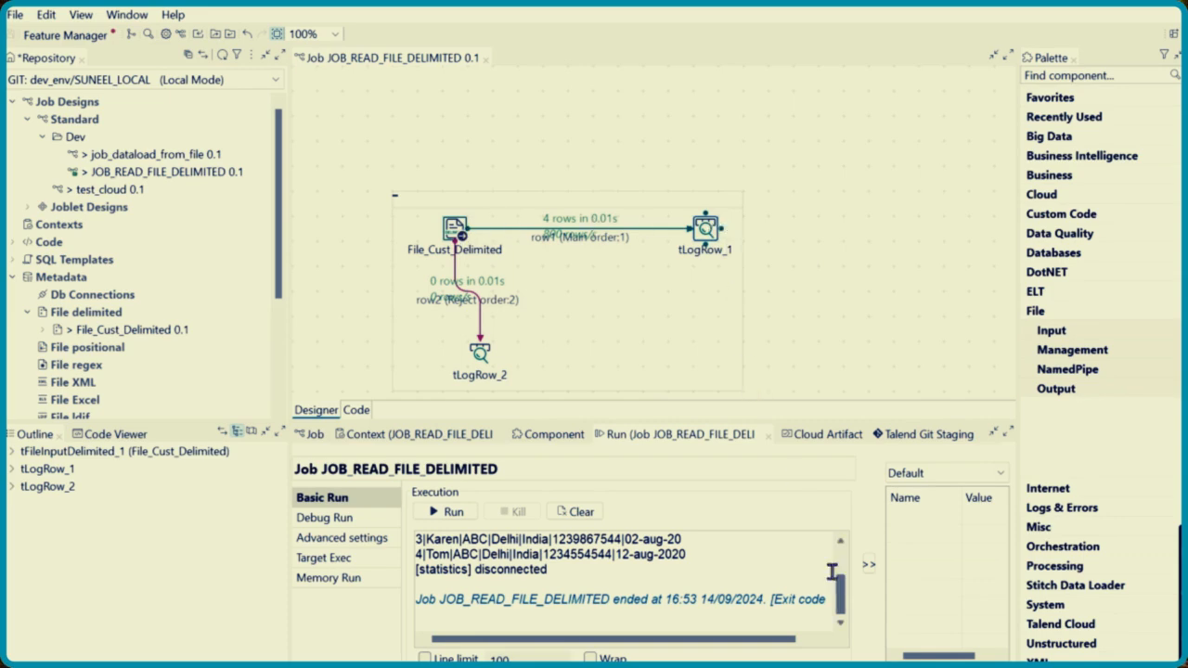
double_click(687, 434)
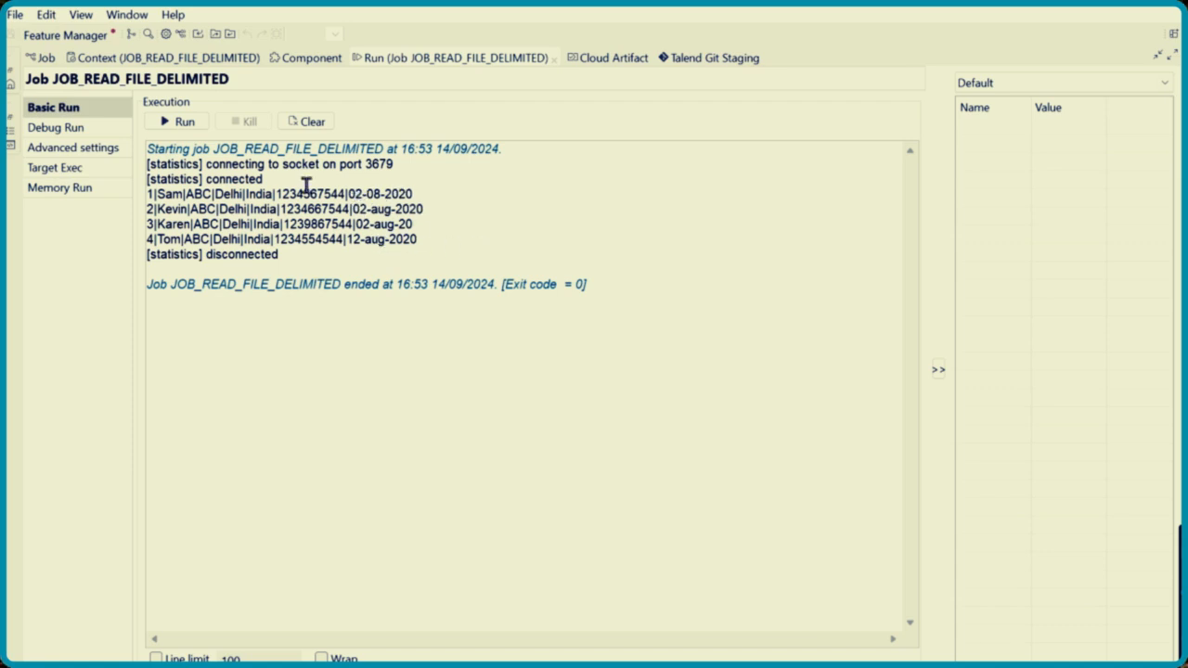
double_click(449, 60)
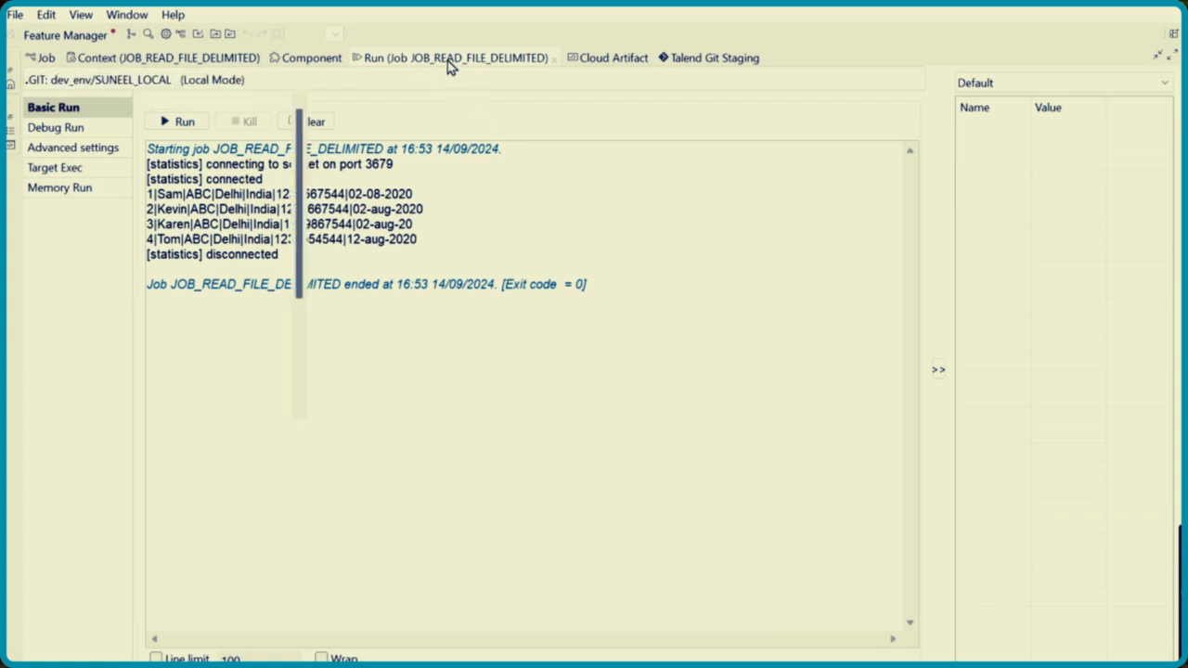
Inspect the column types in the File_Cust_Delimited schema, including DateofJoining, and close the schema without changes
click(459, 231)
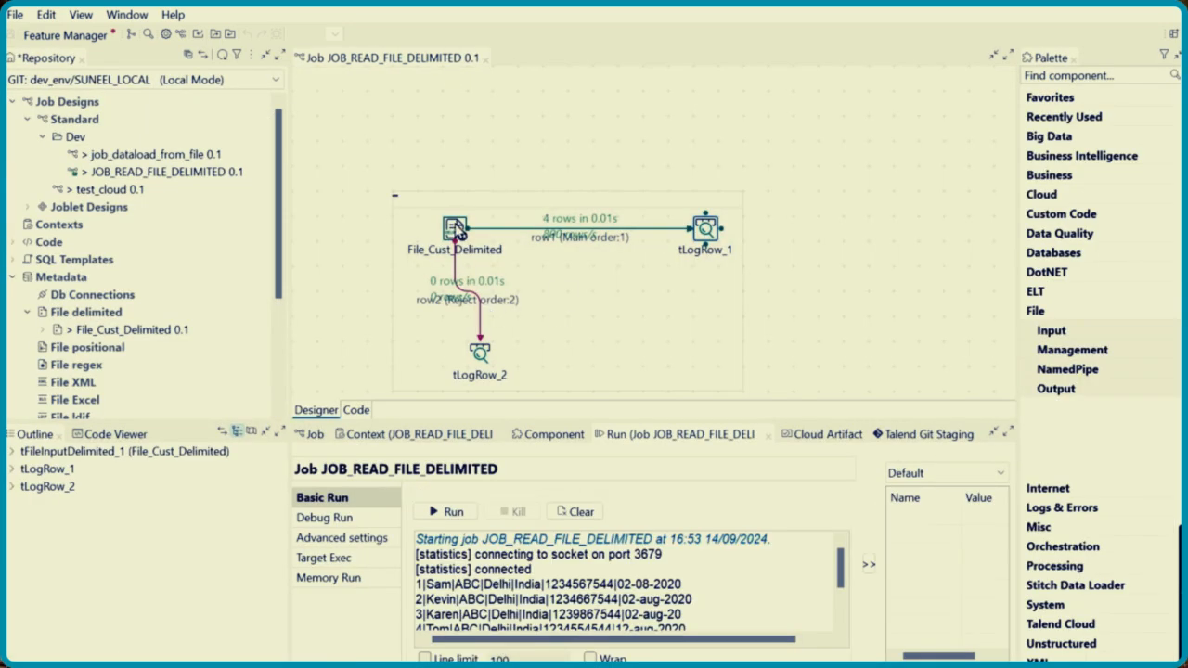
click(573, 438)
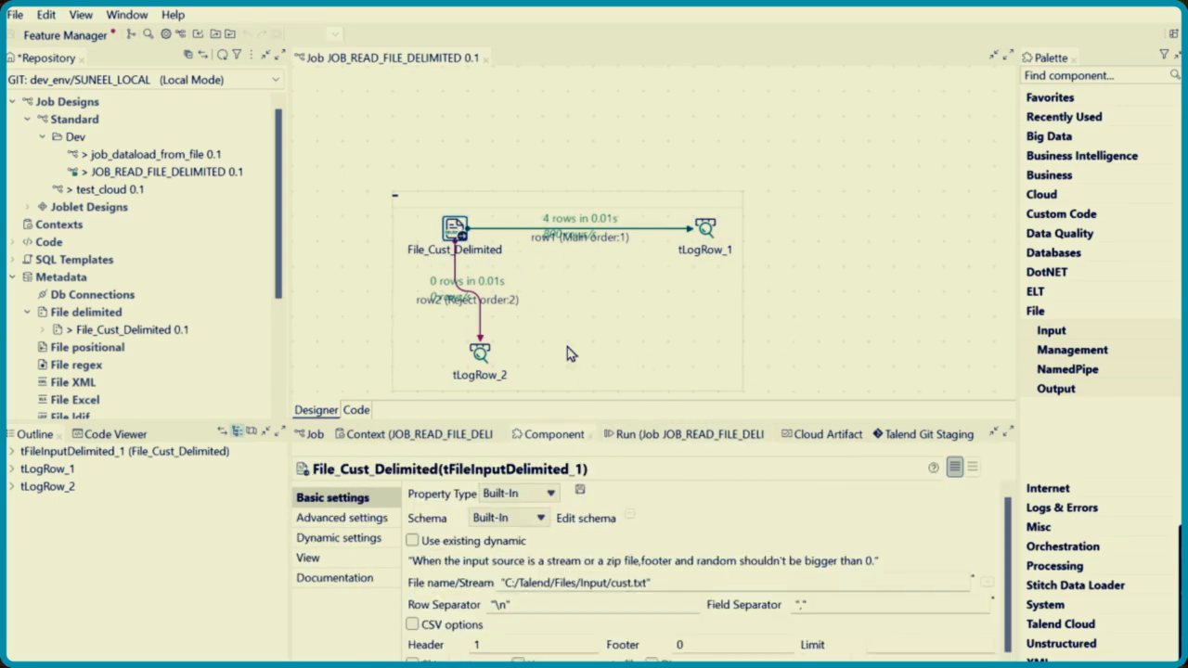
click(630, 514)
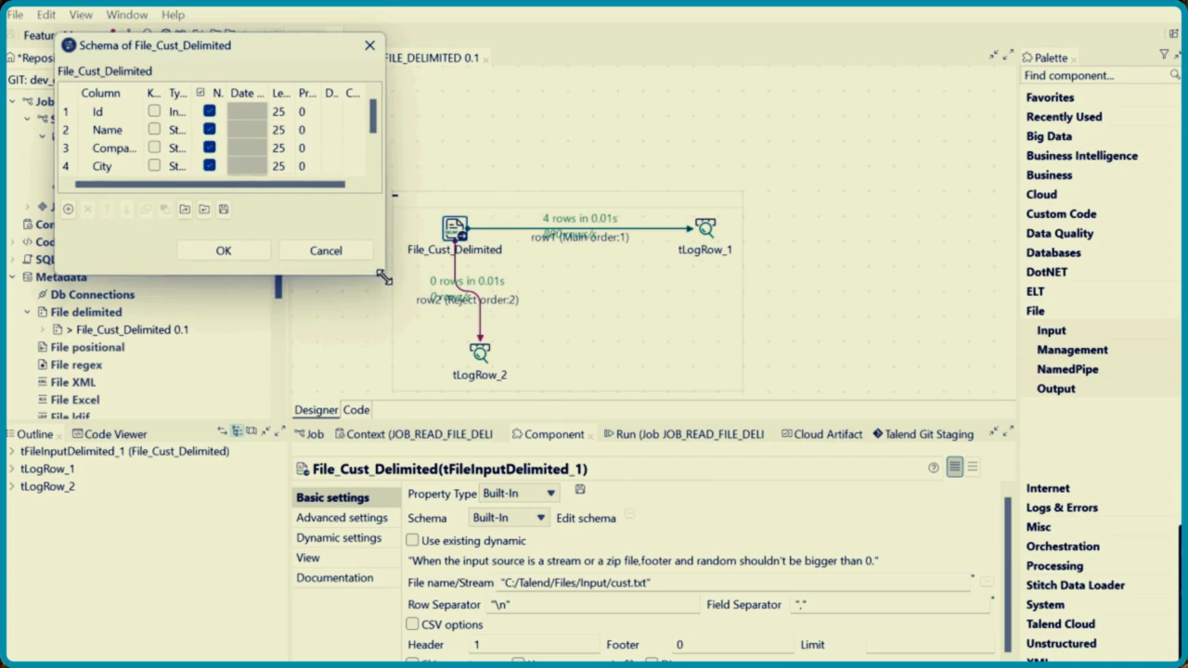
drag(383, 277, 849, 453)
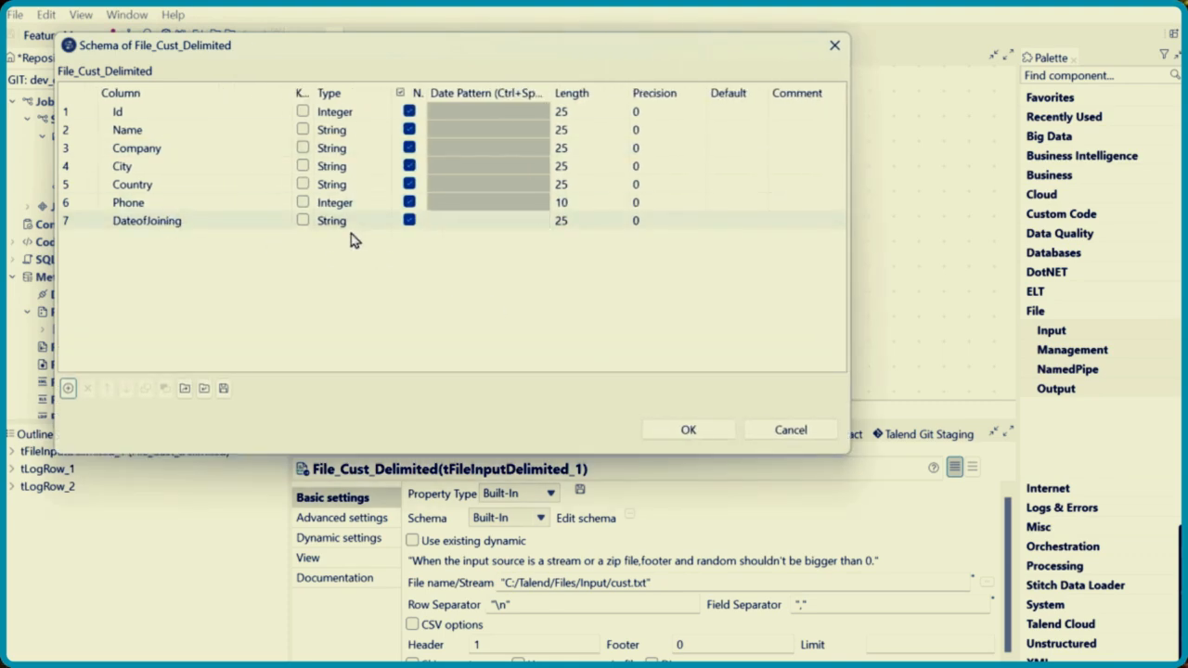
click(165, 219)
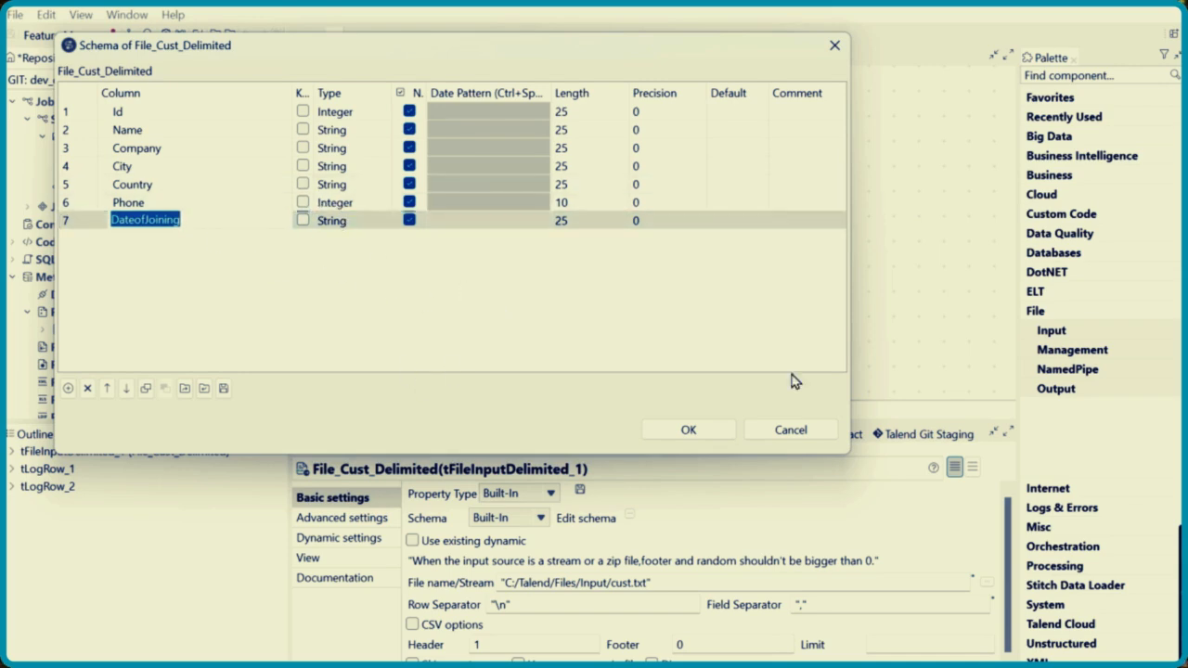
click(812, 432)
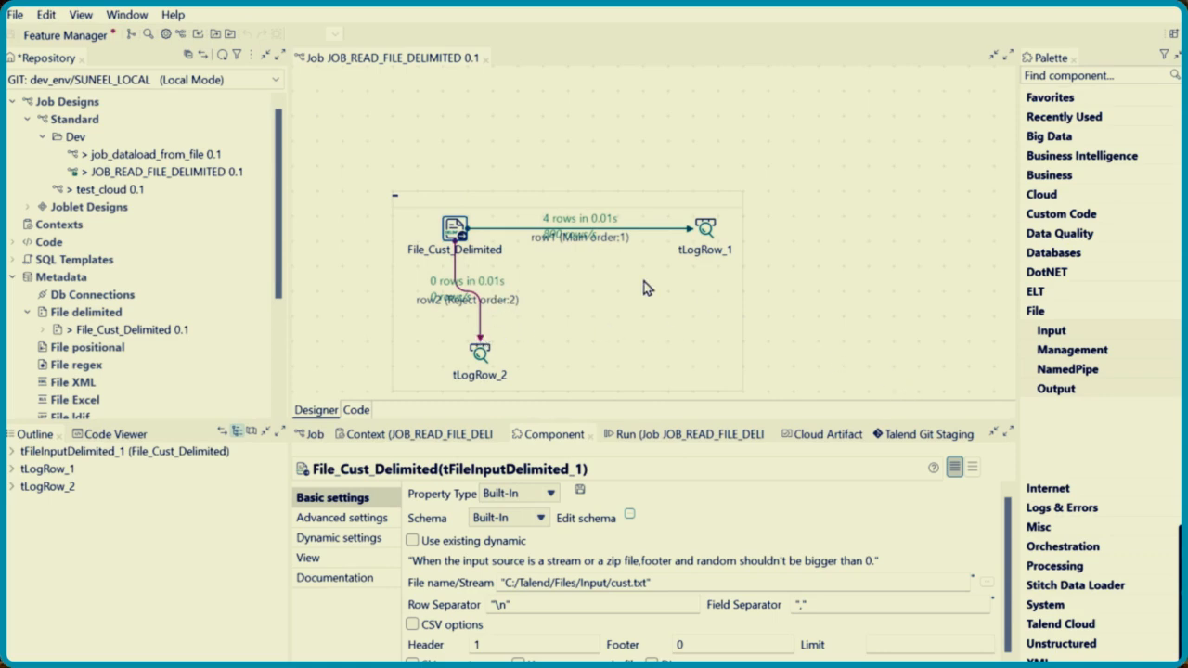
Change the DateofJoining column type to Date in the File_Cust_Delimited schema and propagate the change
click(456, 229)
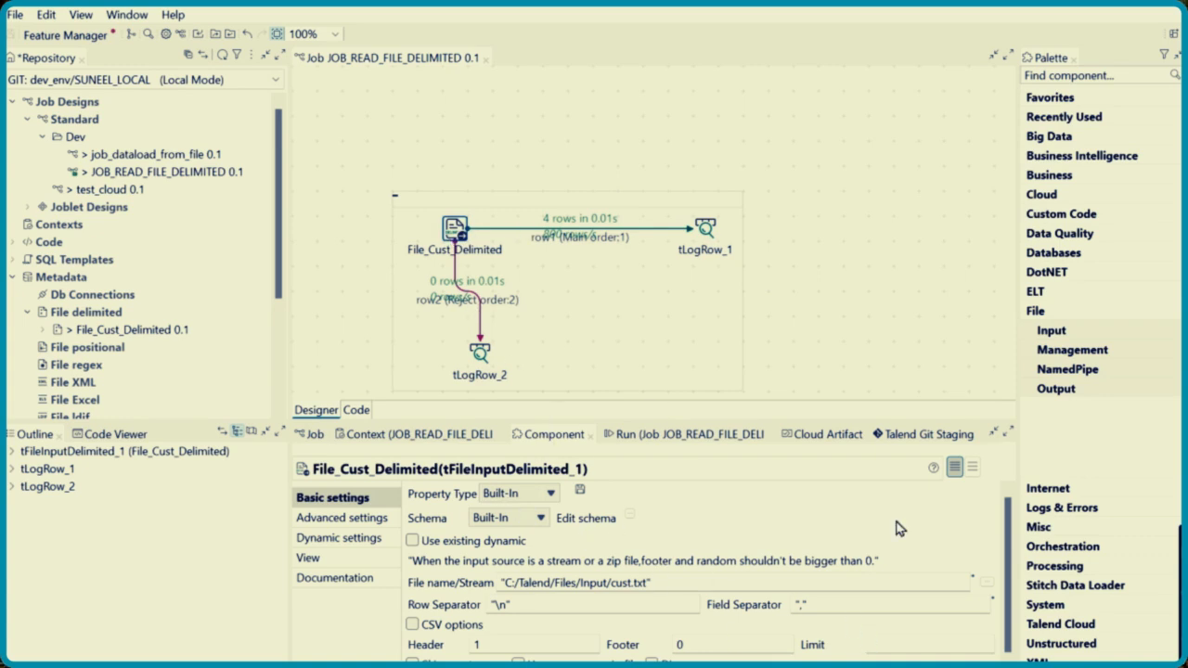
click(630, 516)
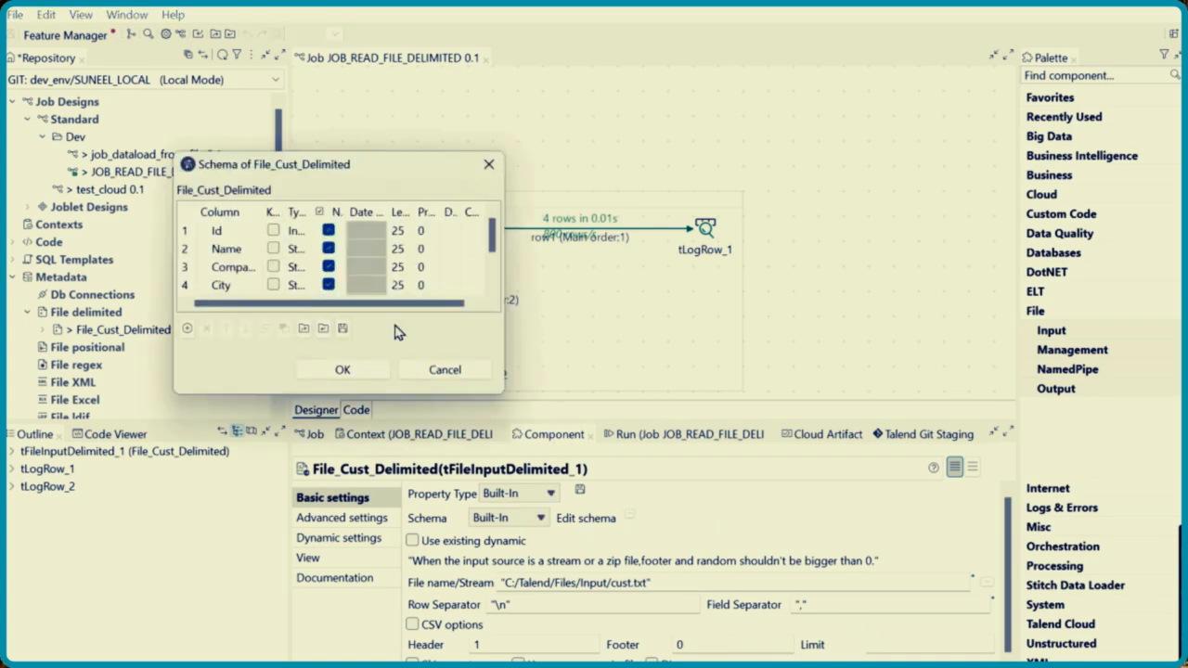
drag(500, 394, 839, 576)
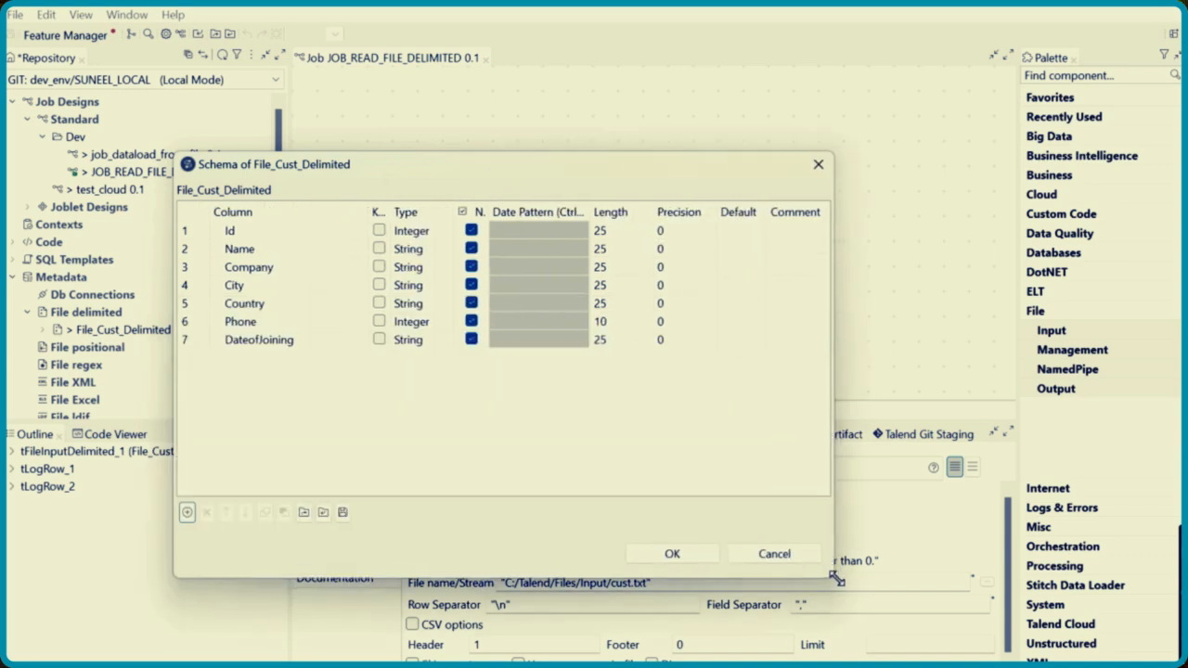
click(422, 342)
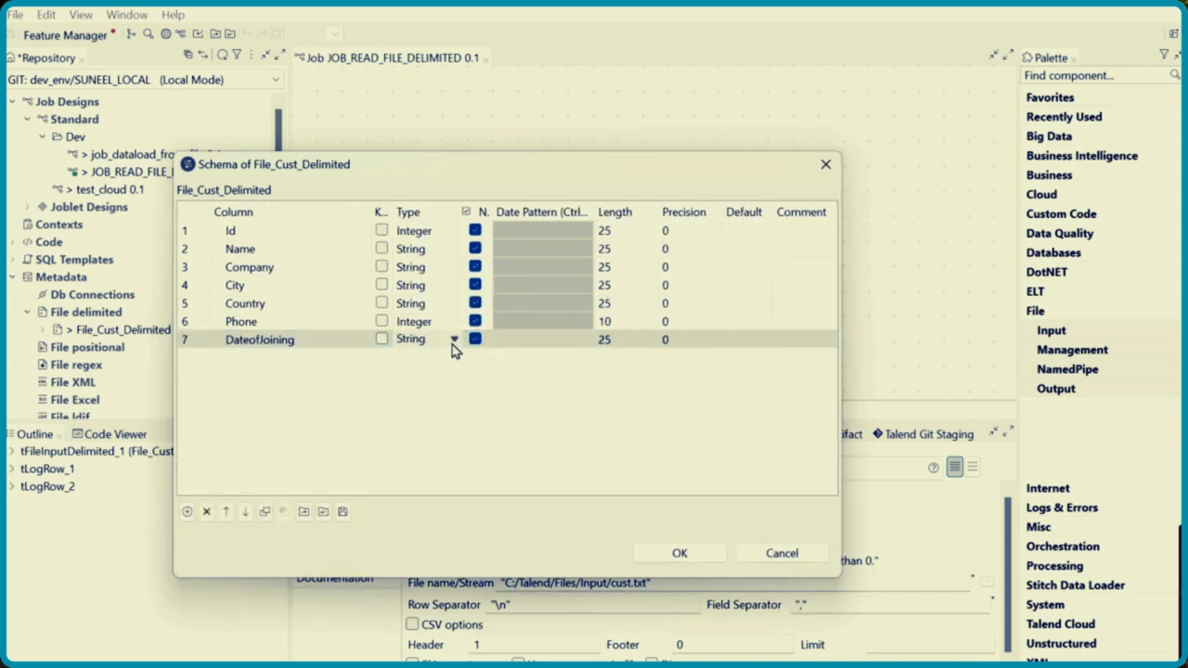
click(455, 342)
click(427, 420)
click(711, 556)
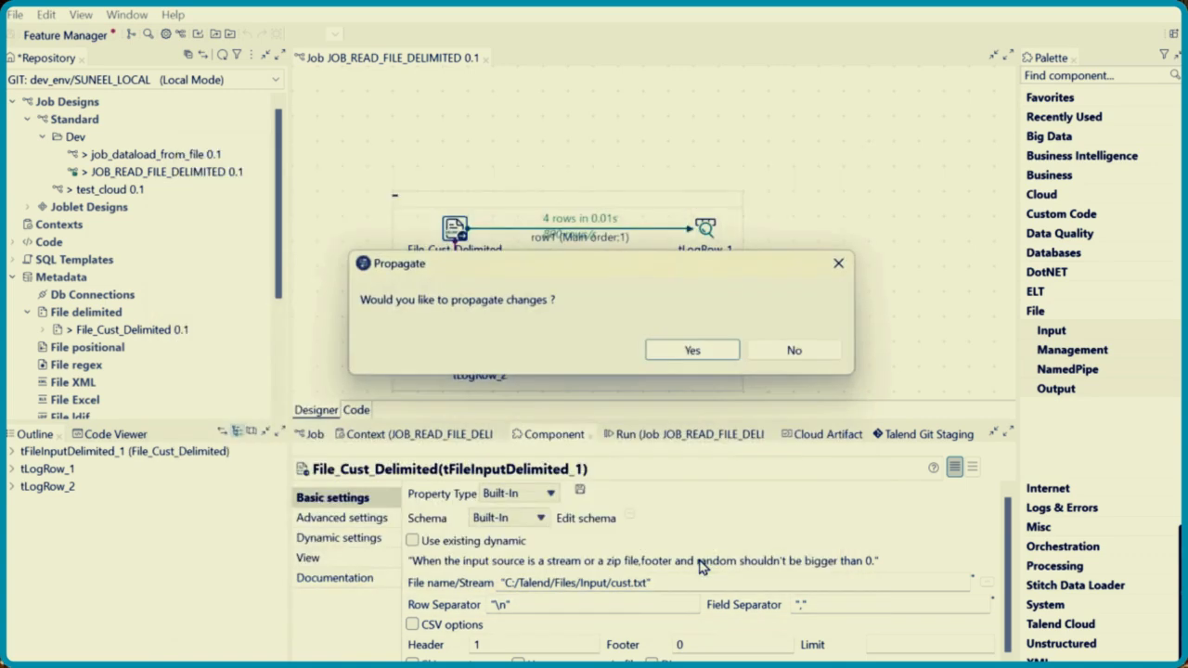
click(695, 361)
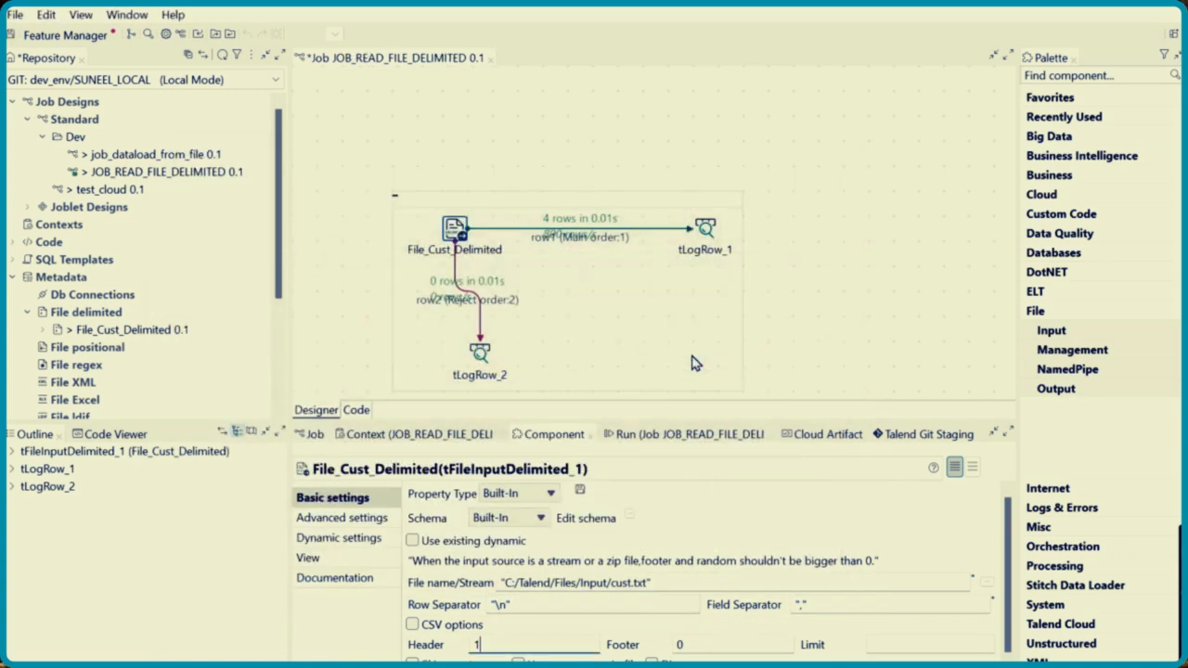
Run the job with the edited schema and examine the DateofJoining value of the first row in the enlarged console
click(670, 435)
click(453, 513)
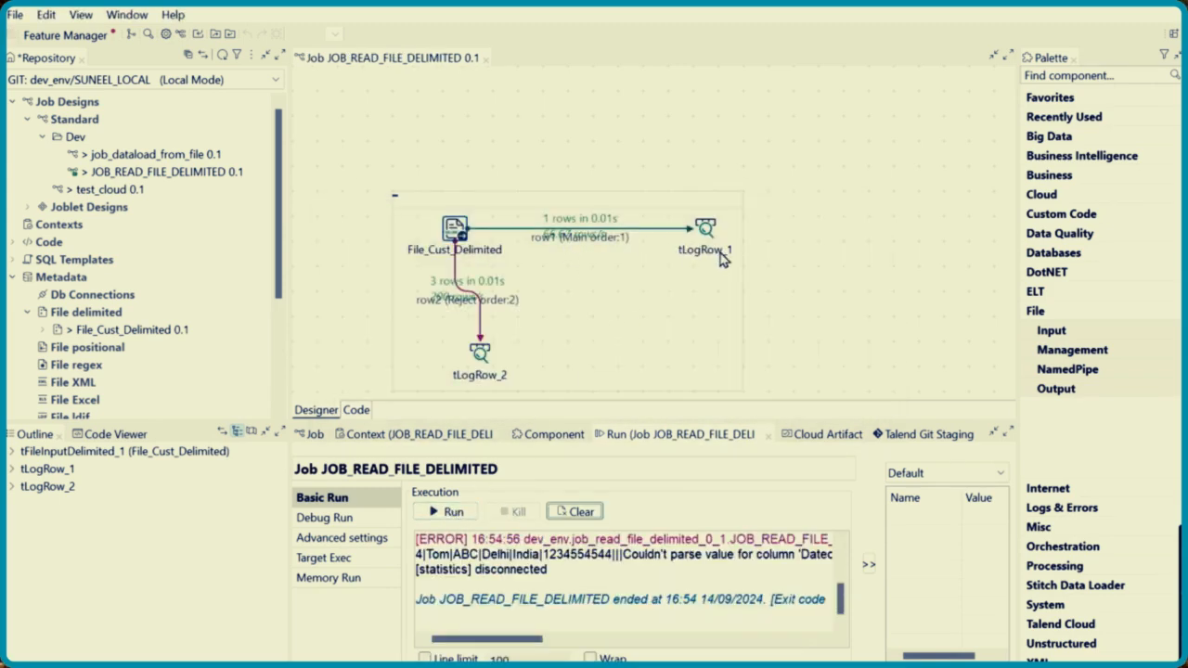
double_click(684, 434)
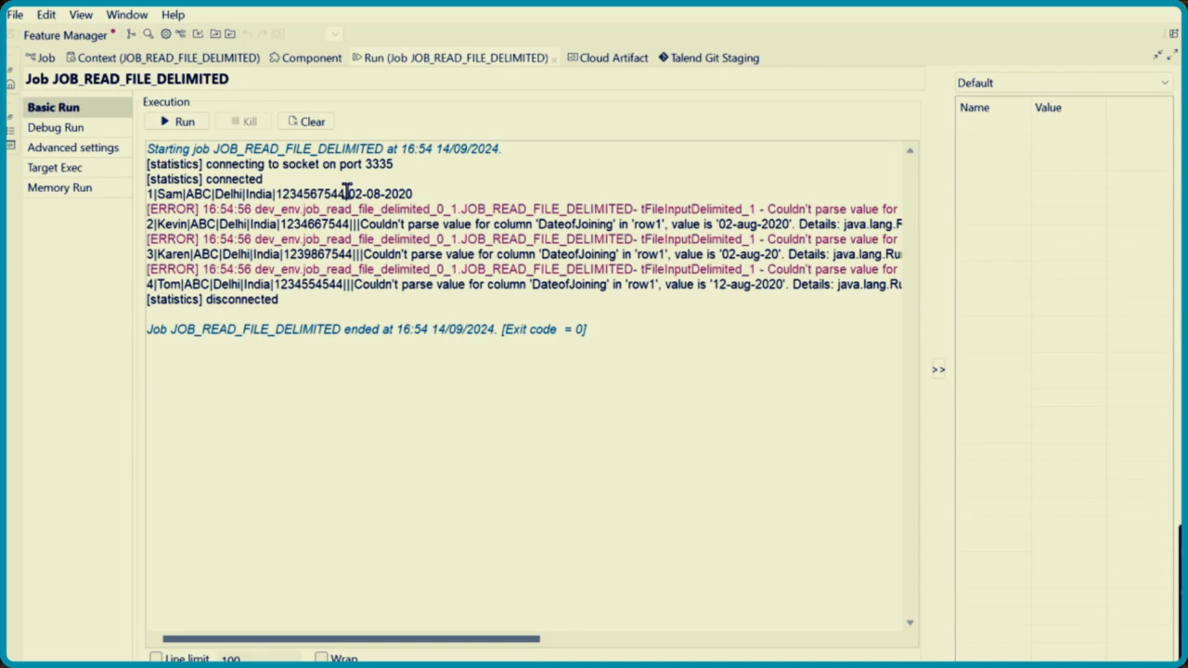
drag(348, 192, 403, 193)
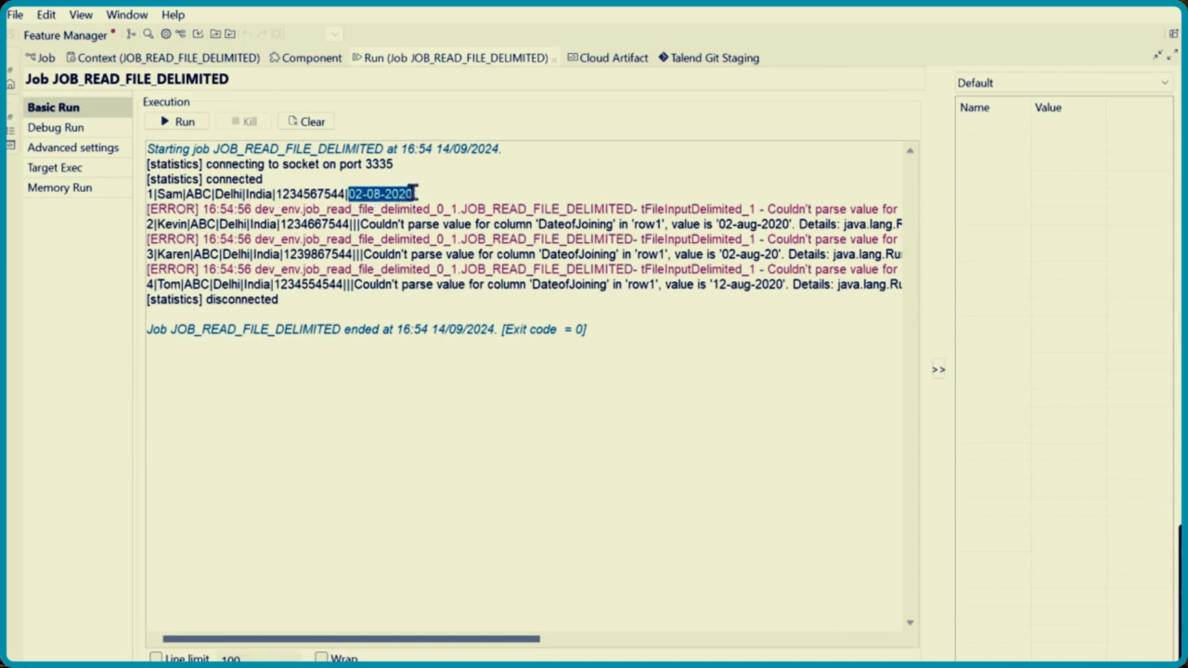
Examine the DateofJoining parse errors at the end of the console lines and restore the normal layout
drag(403, 646, 742, 617)
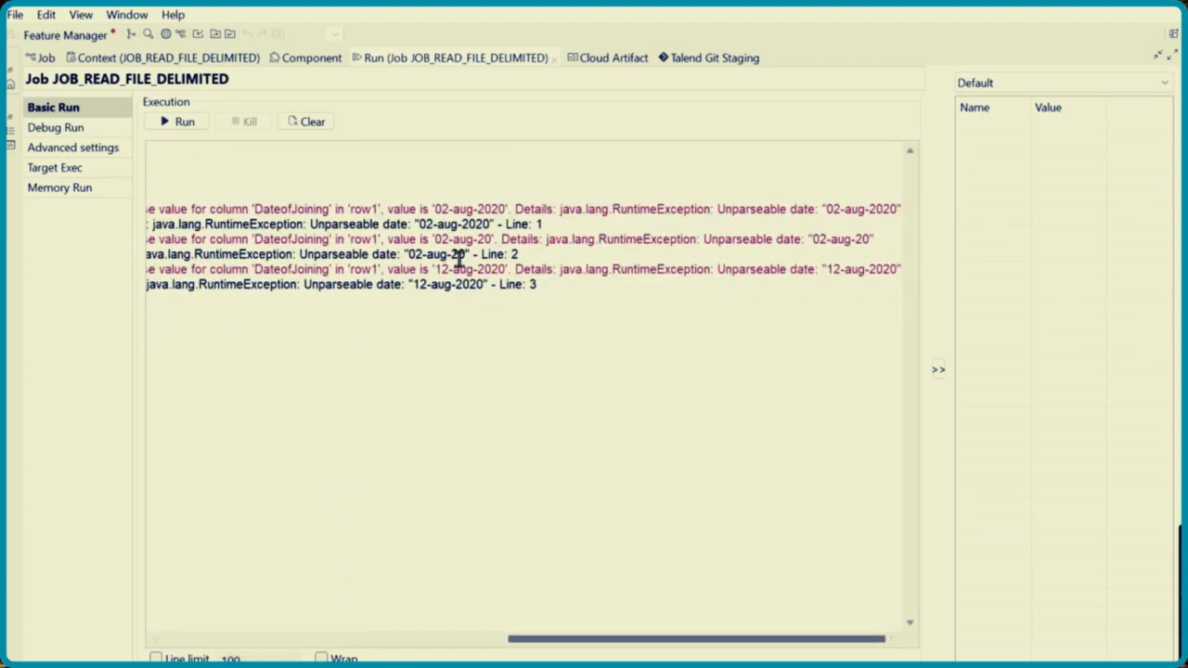
drag(422, 223, 493, 219)
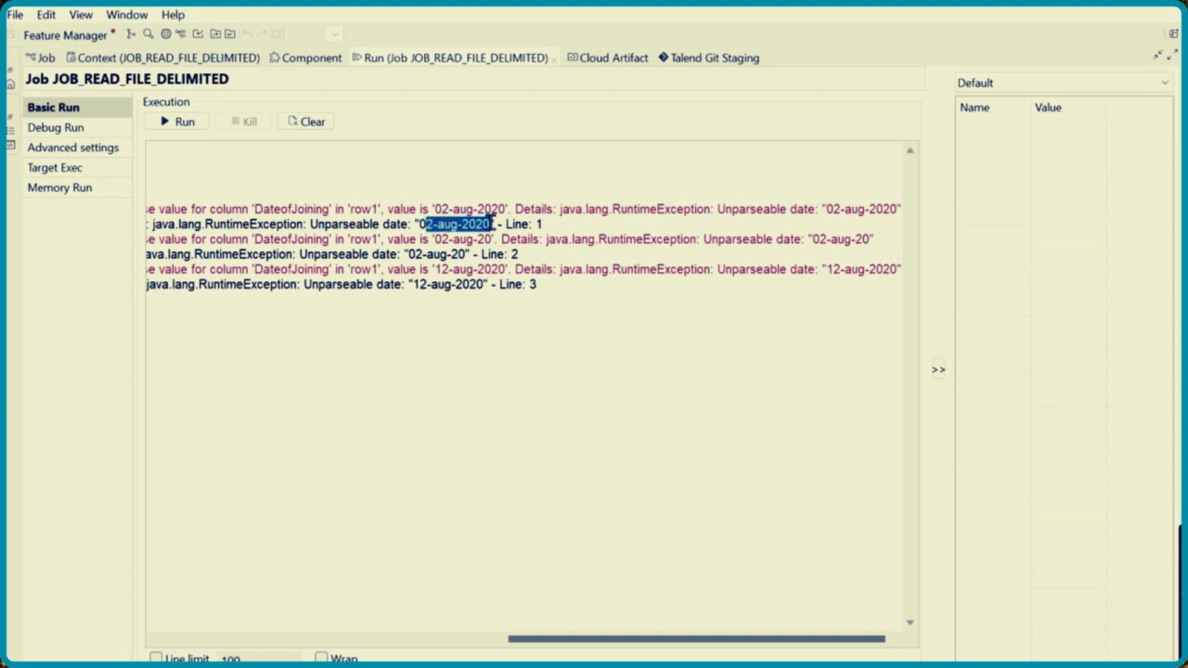
double_click(487, 59)
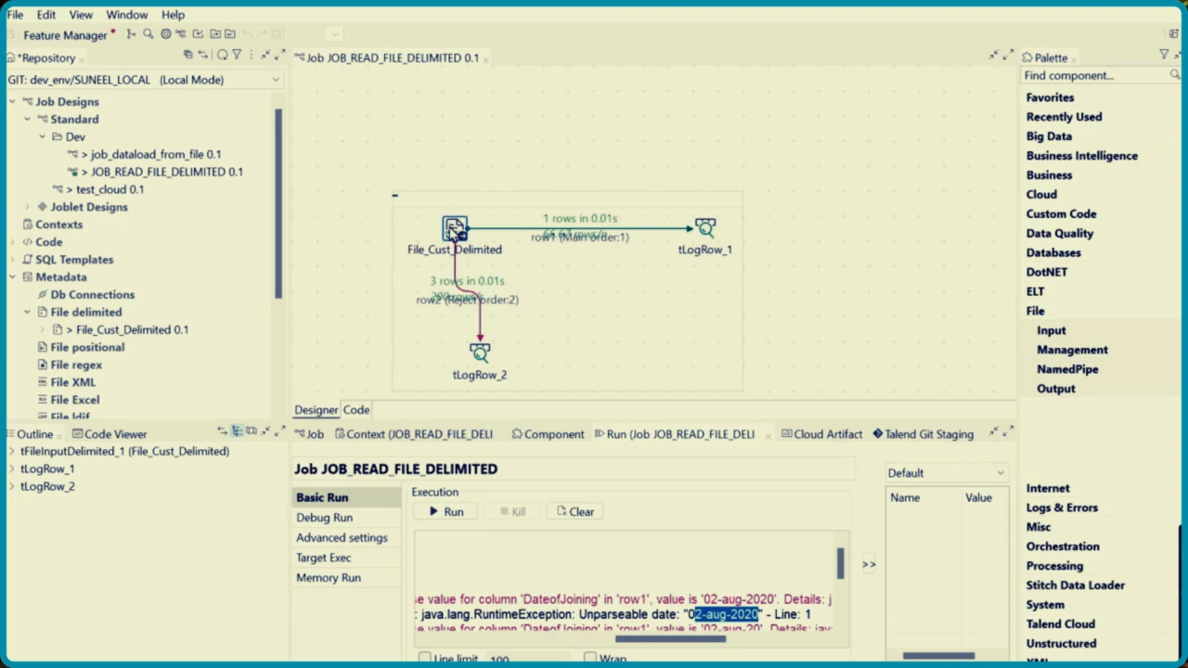
Open the File_Cust_Delimited schema from the enlarged component settings, widen the dialog and inspect the DateofJoining date pattern
double_click(568, 439)
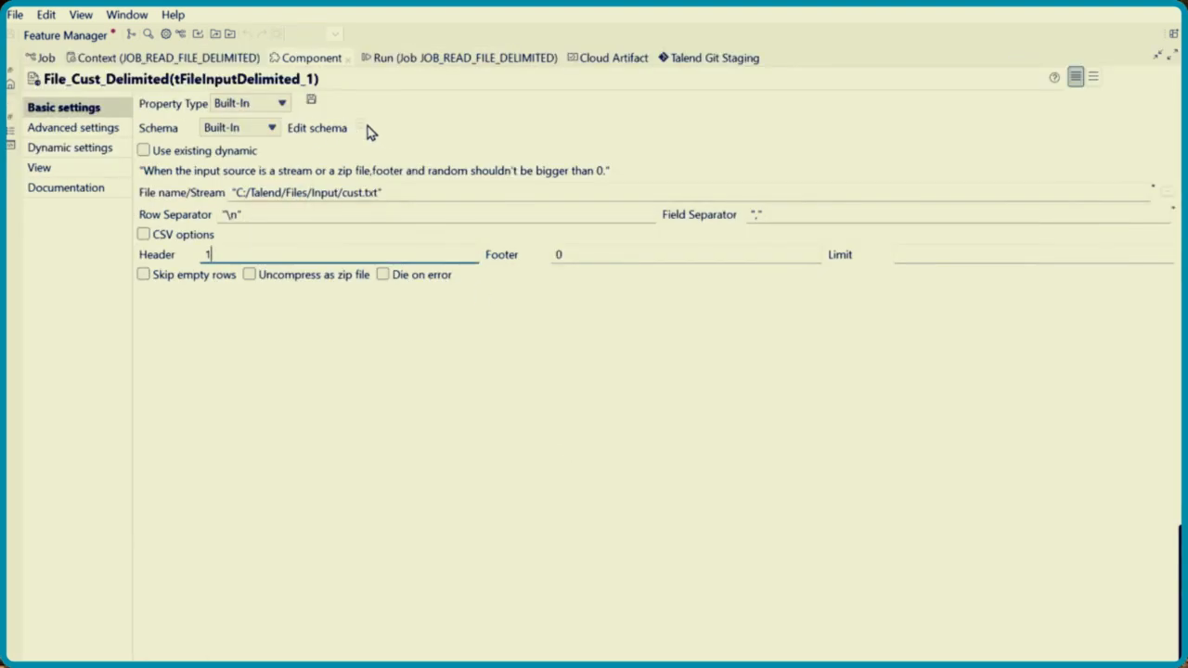
click(362, 125)
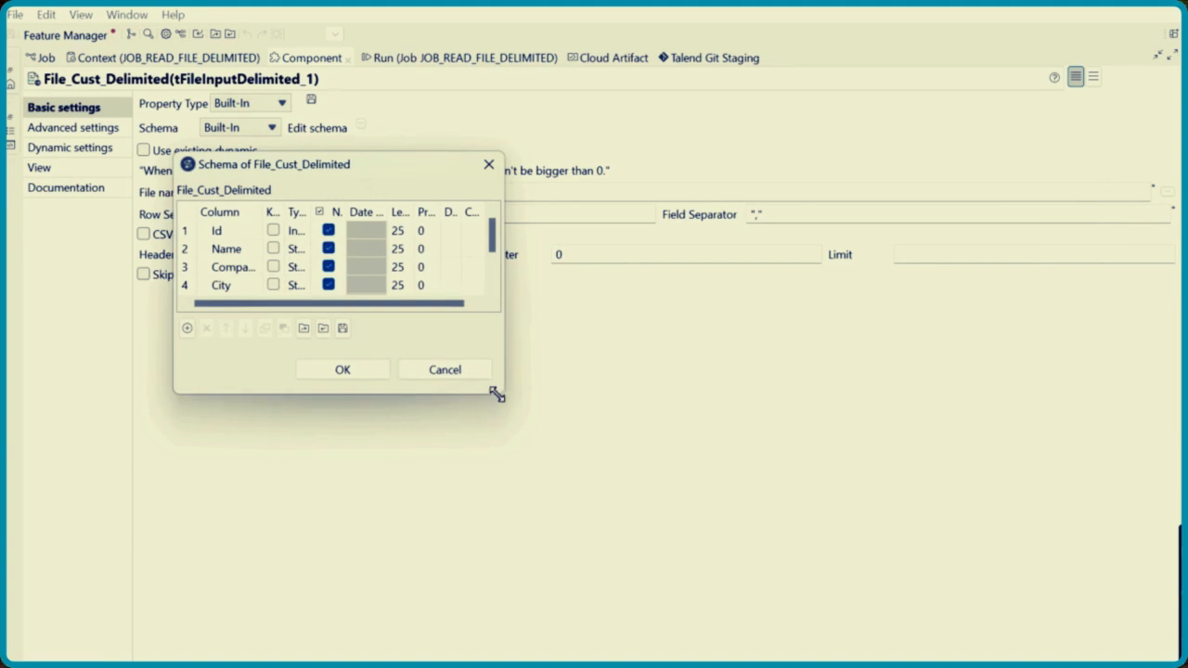
drag(498, 395, 1039, 499)
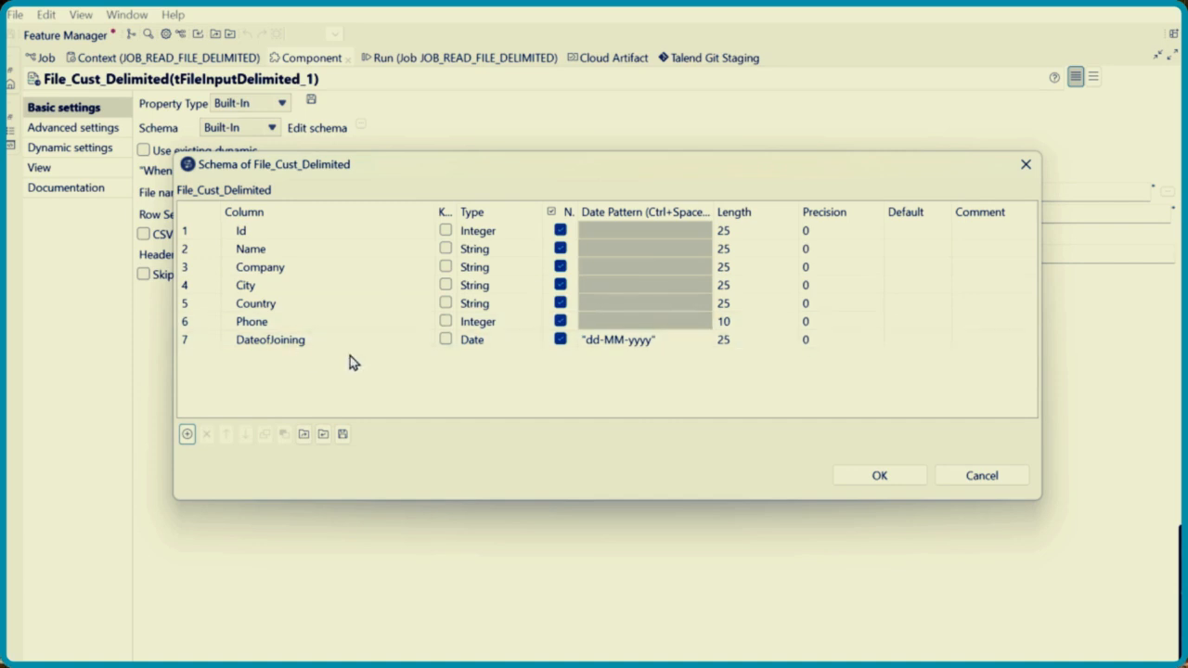
click(638, 344)
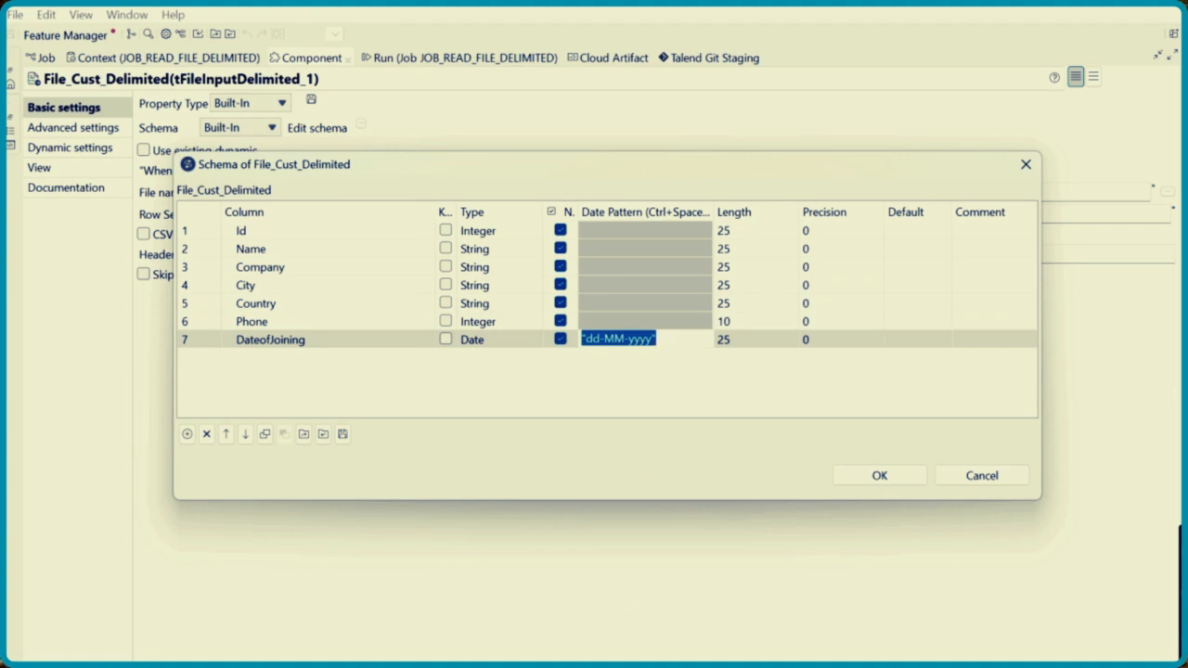
Switch to File Explorer, open cust.txt from the Input folder and compare the DateofJoining formats across its rows
mouse_move(528, 667)
click(528, 625)
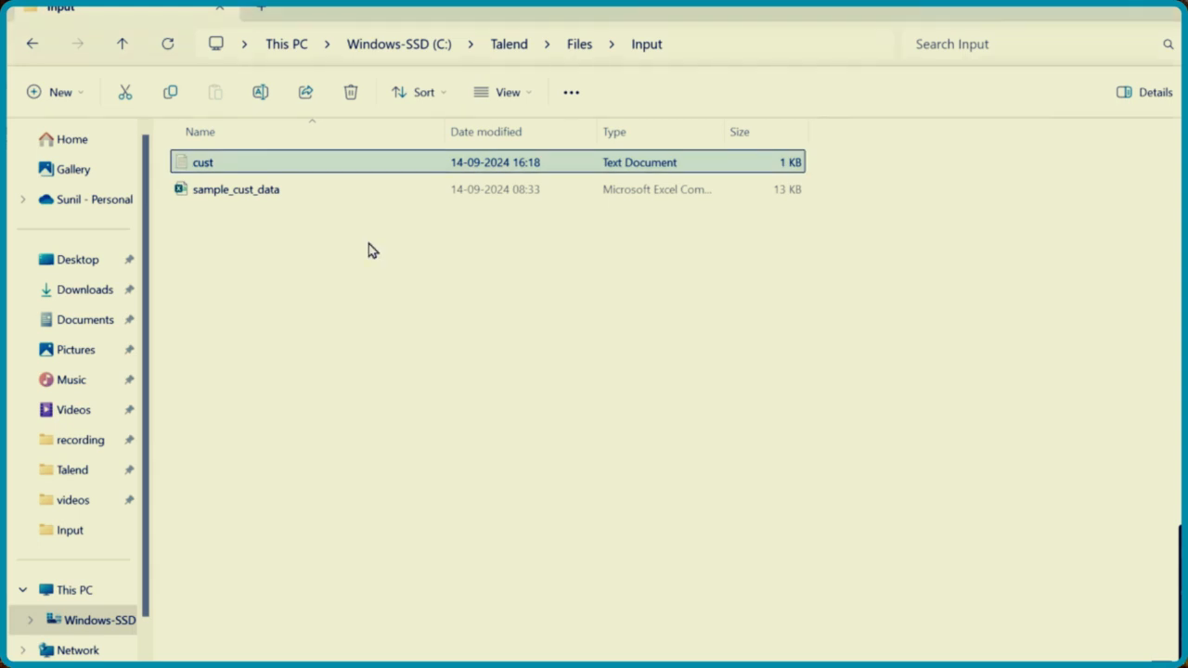
double_click(264, 168)
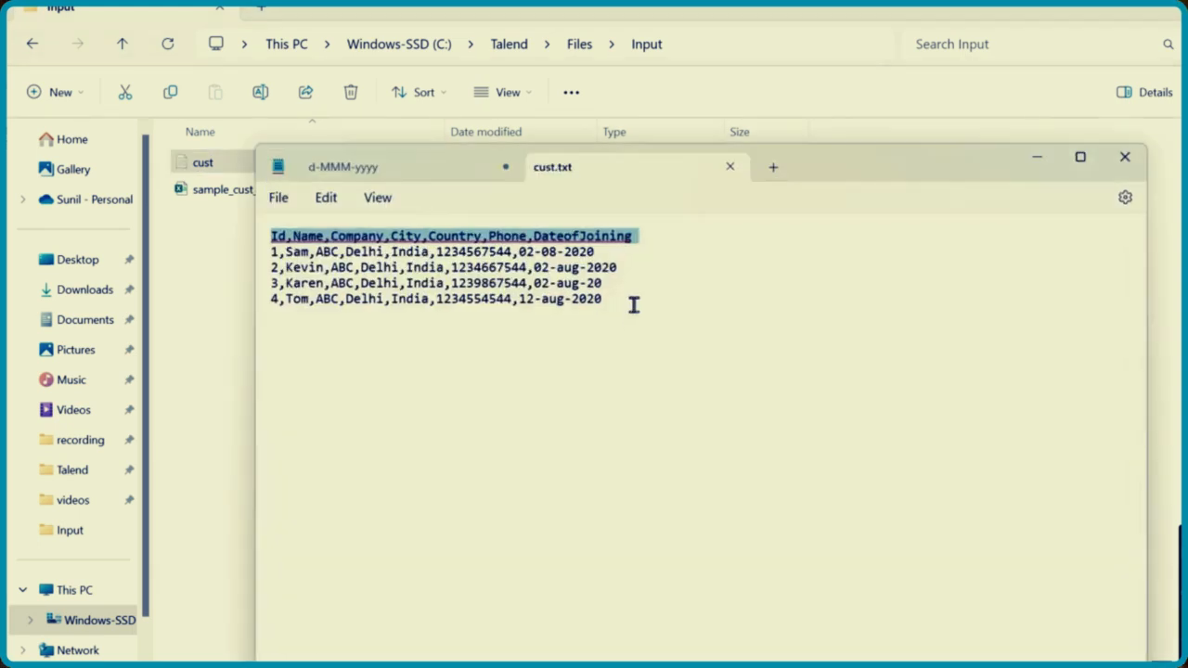
drag(534, 268, 616, 267)
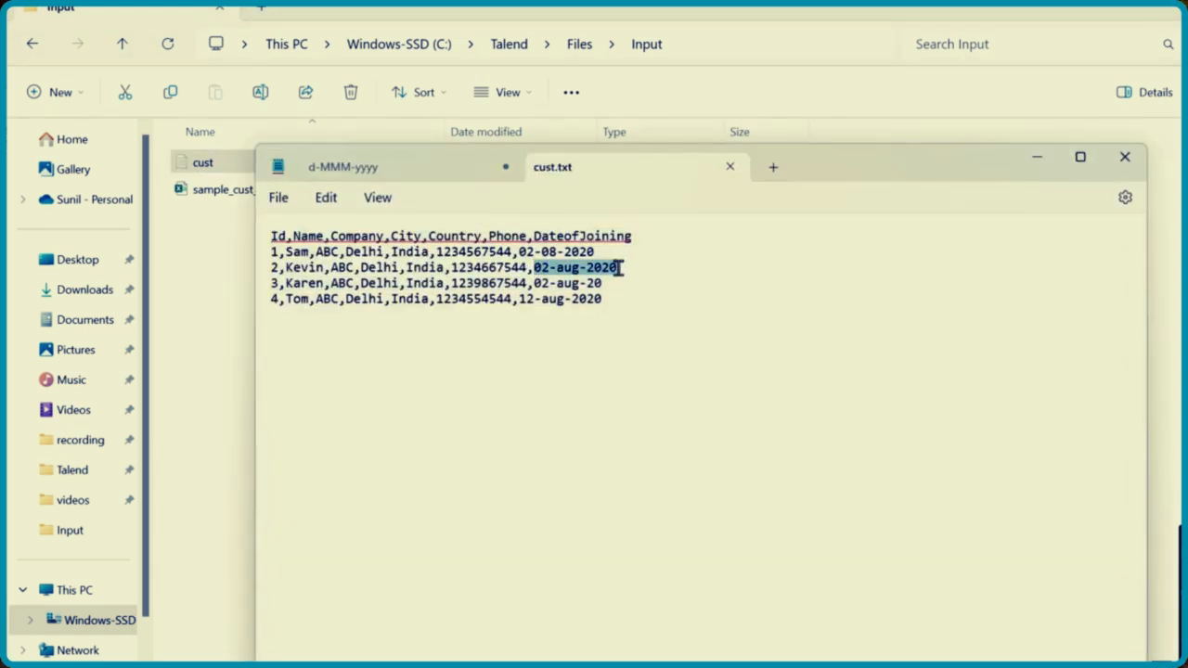
click(526, 251)
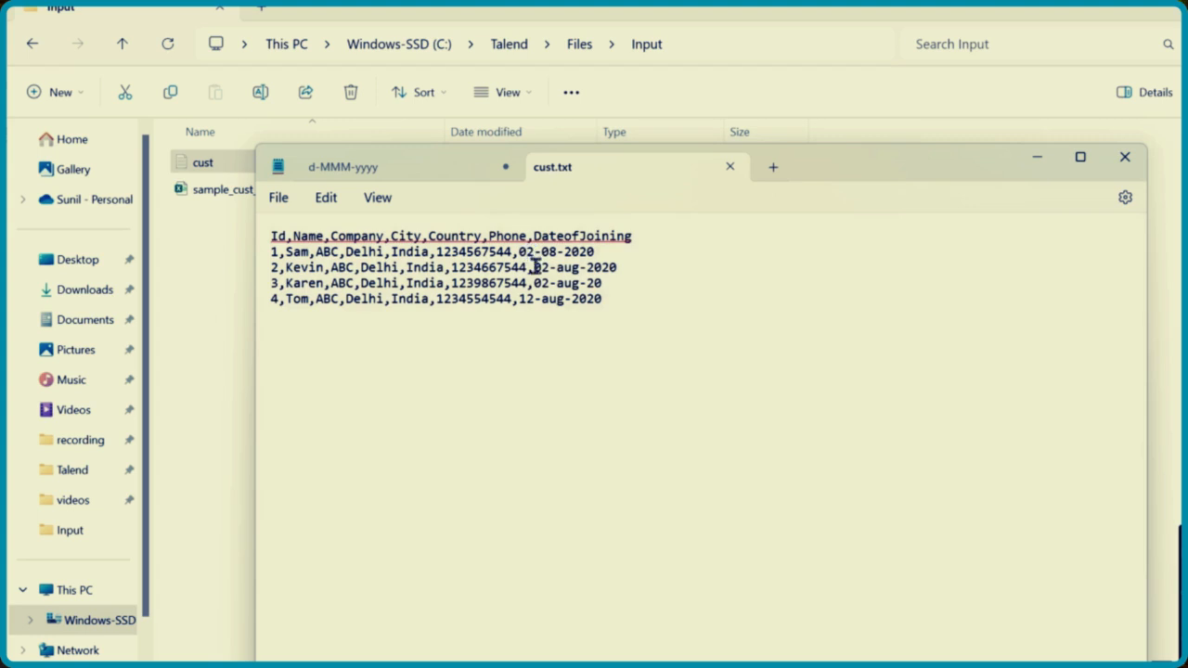
drag(535, 267, 611, 299)
click(605, 299)
drag(534, 267, 634, 274)
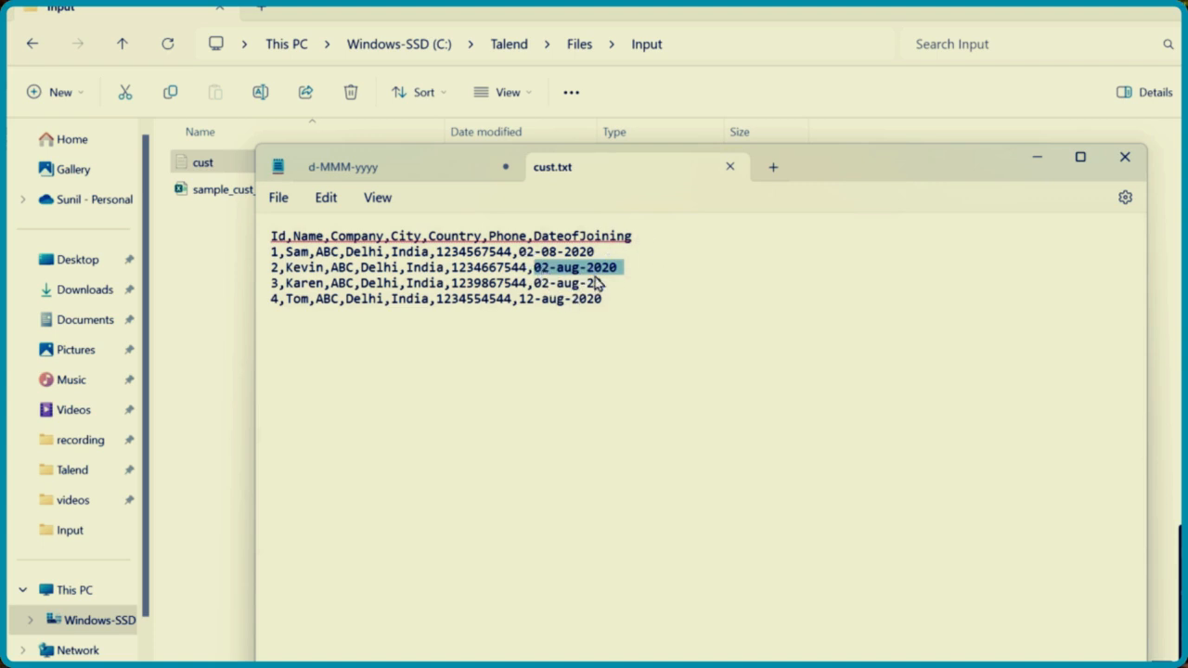
click(548, 266)
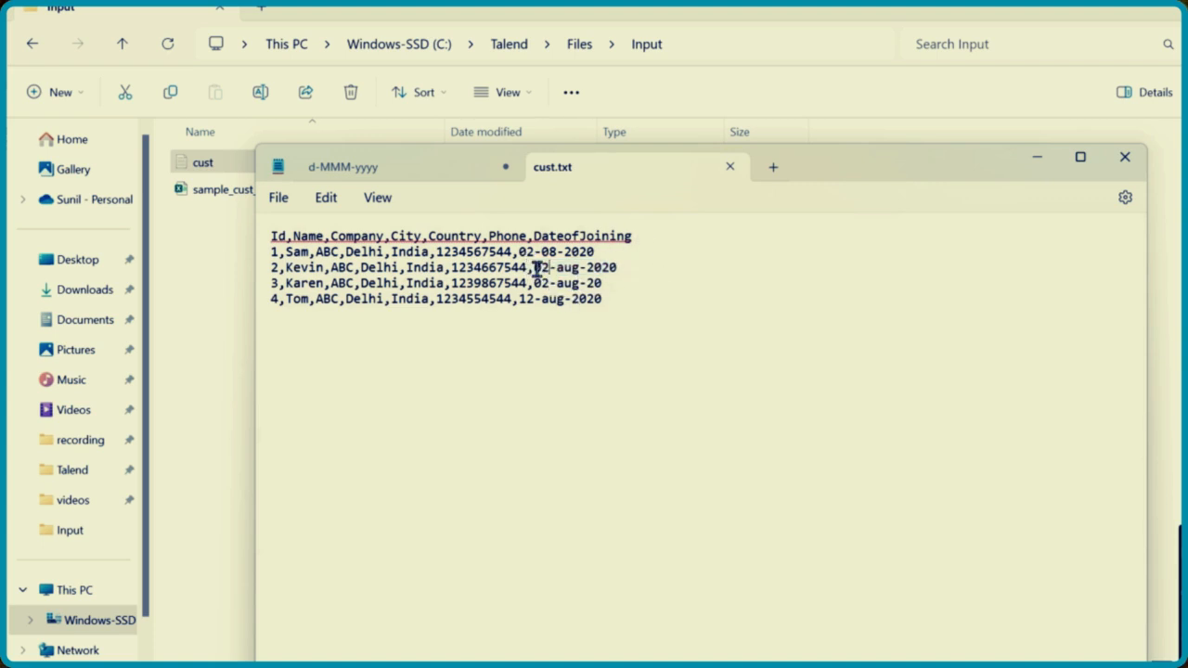
drag(535, 267, 621, 268)
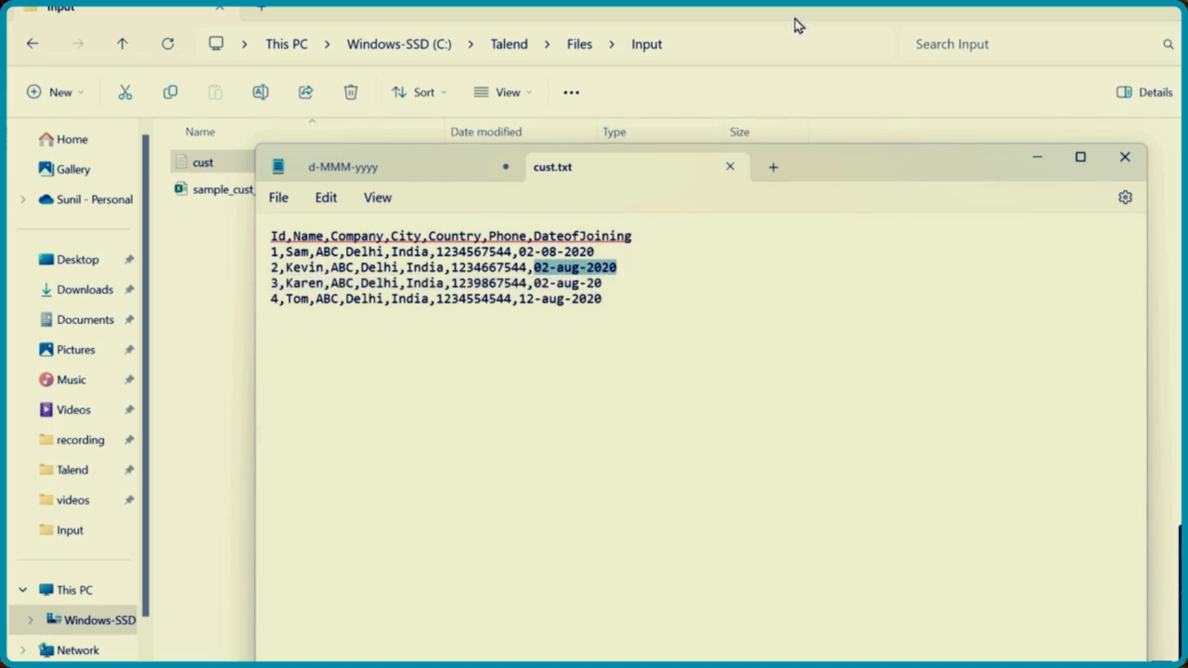
click(803, 44)
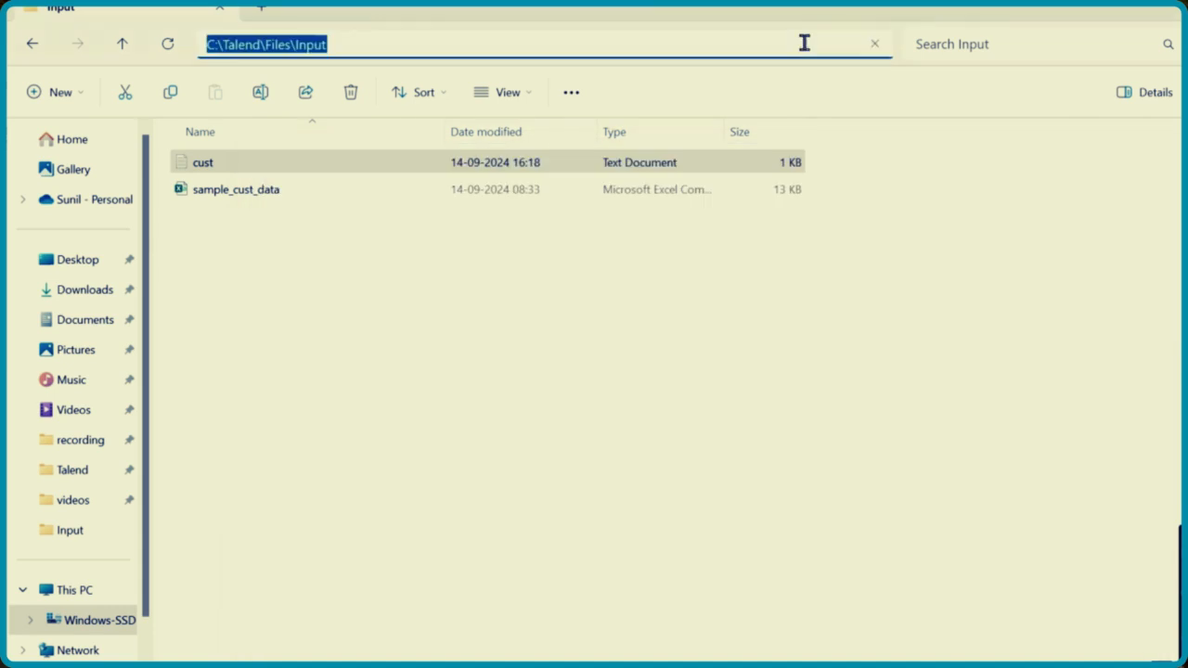
Back in Talend Studio, set the DateofJoining date pattern to "d-MMM-yyyy" in the schema and propagate the change
click(692, 664)
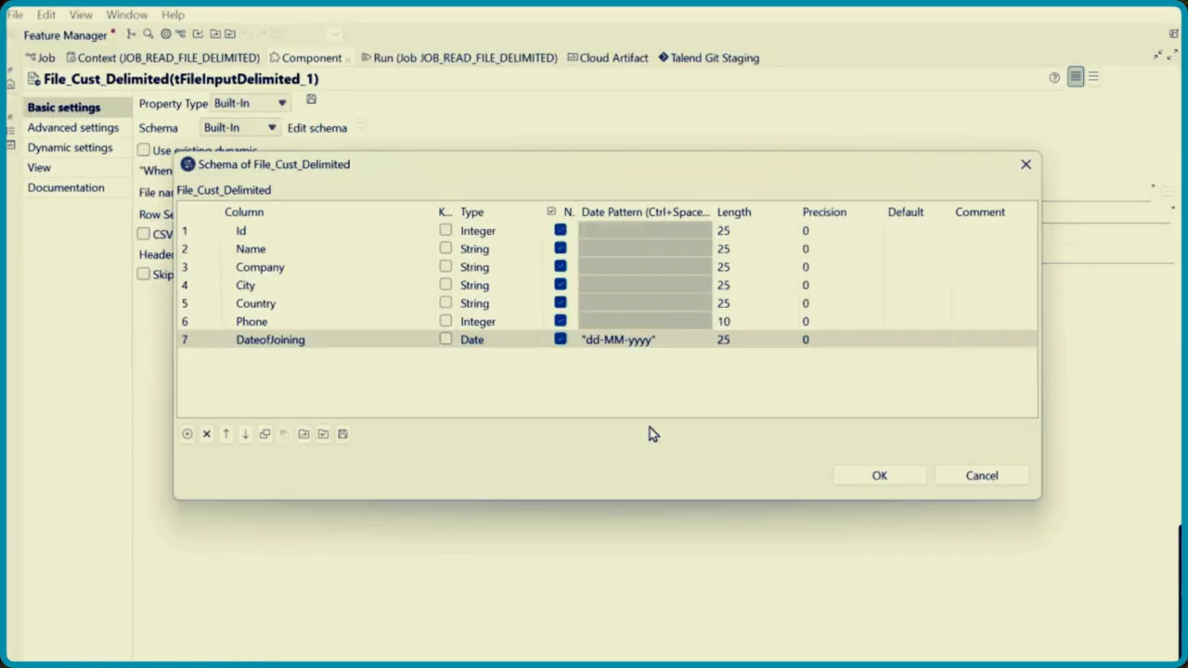
click(661, 340)
click(660, 340)
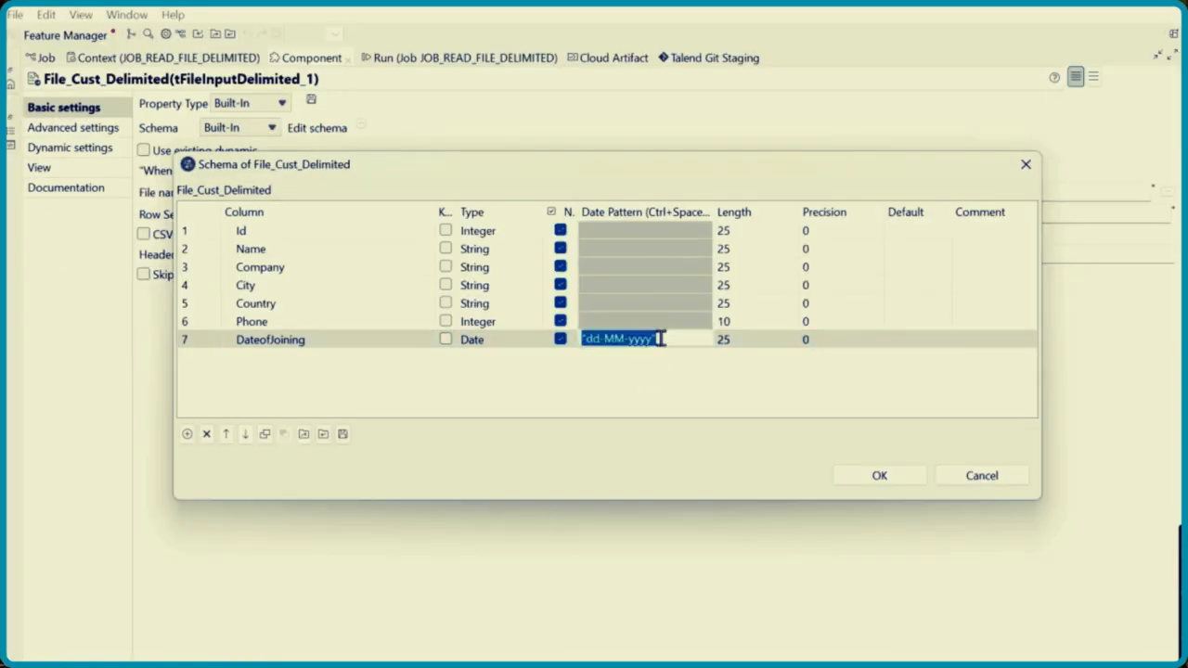
click(660, 340)
text(")
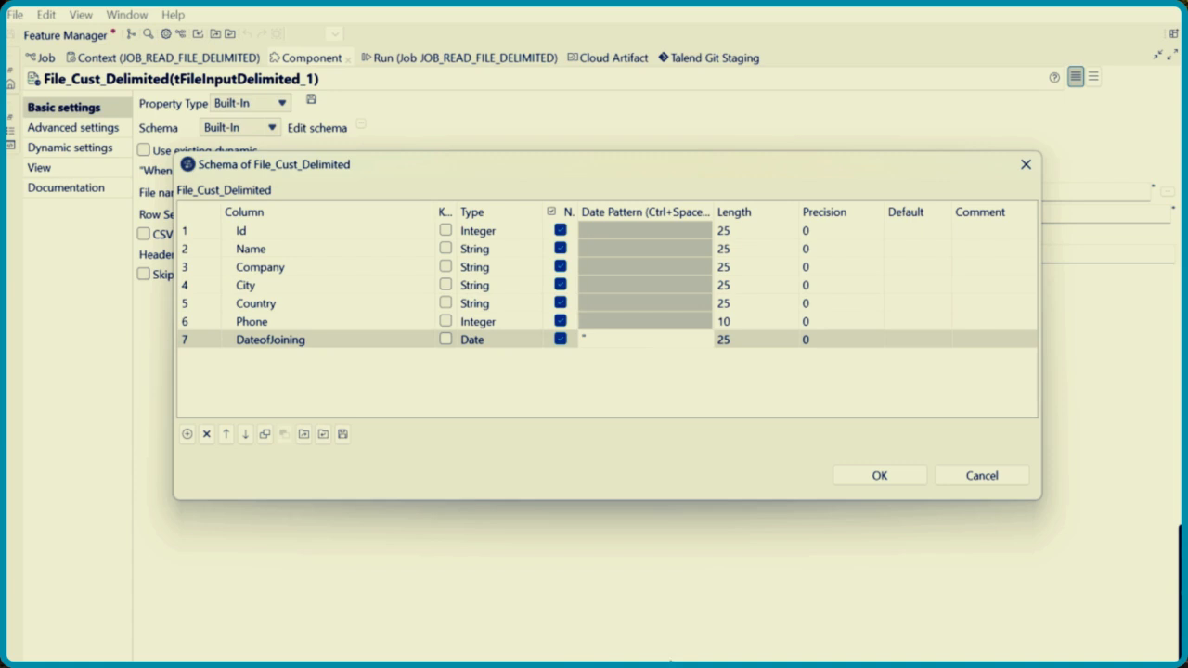
mouse_move(602, 666)
key(Caps_Lock)
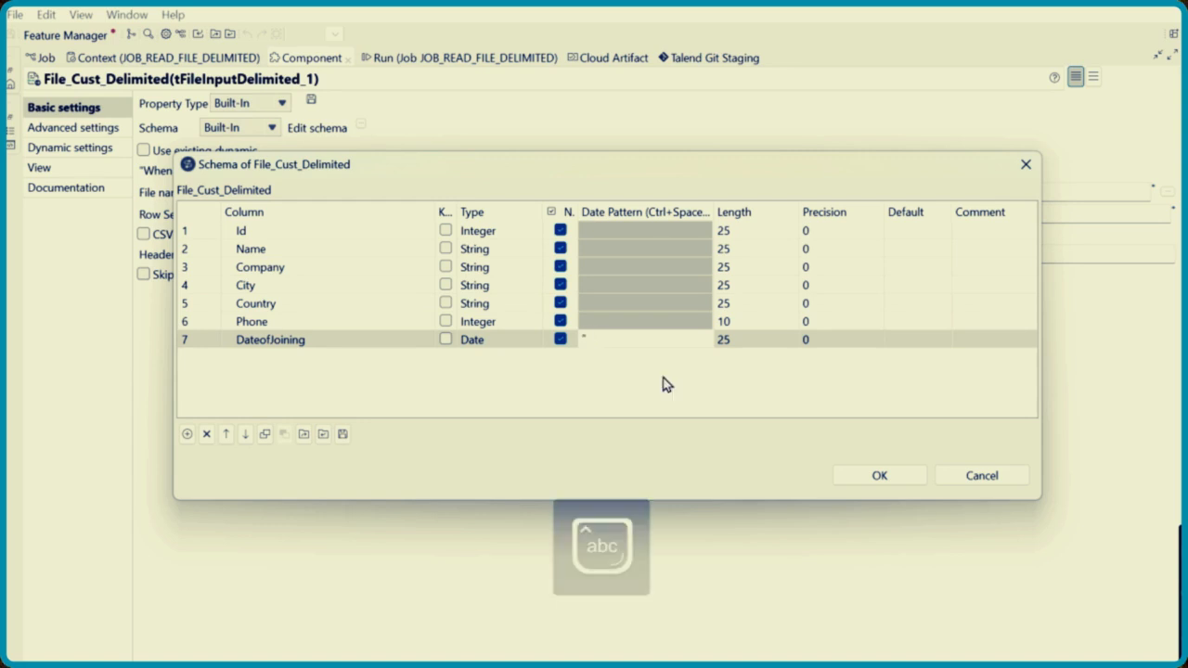
text(d-MMM)
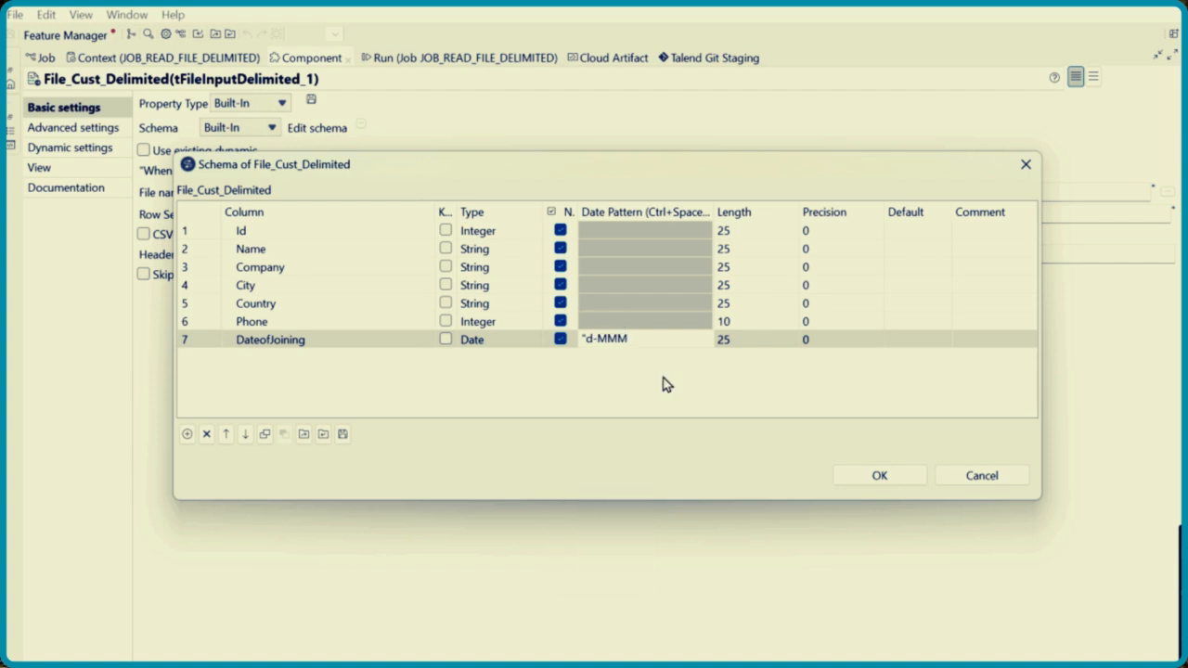
text(-yyyy")
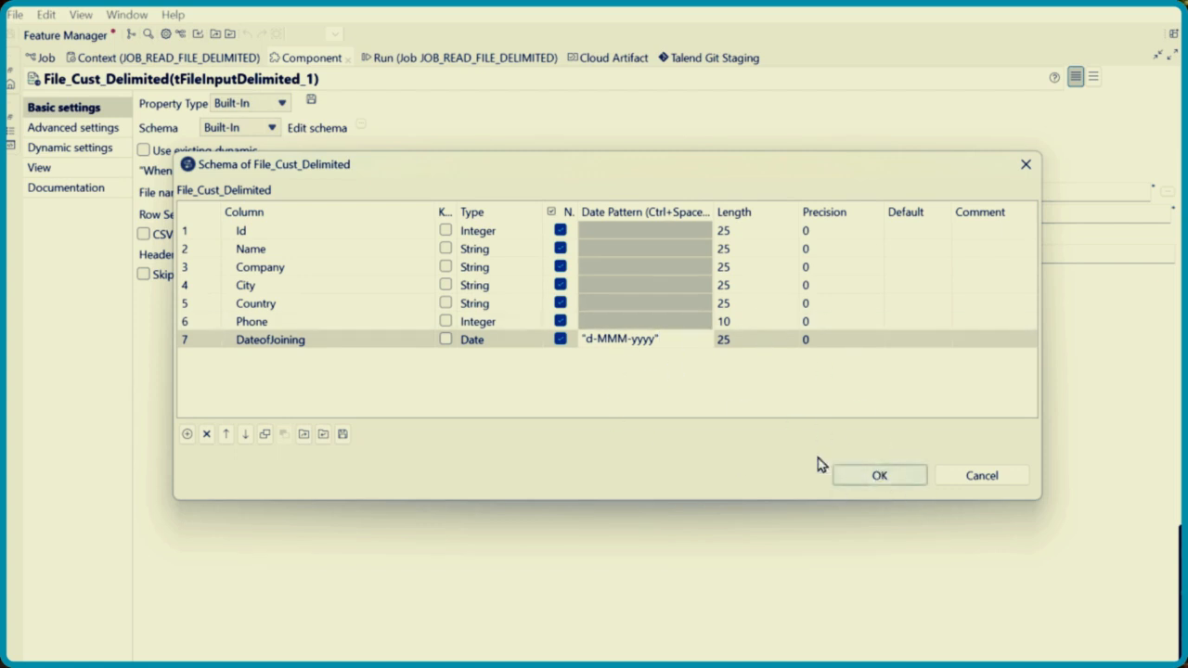
click(883, 478)
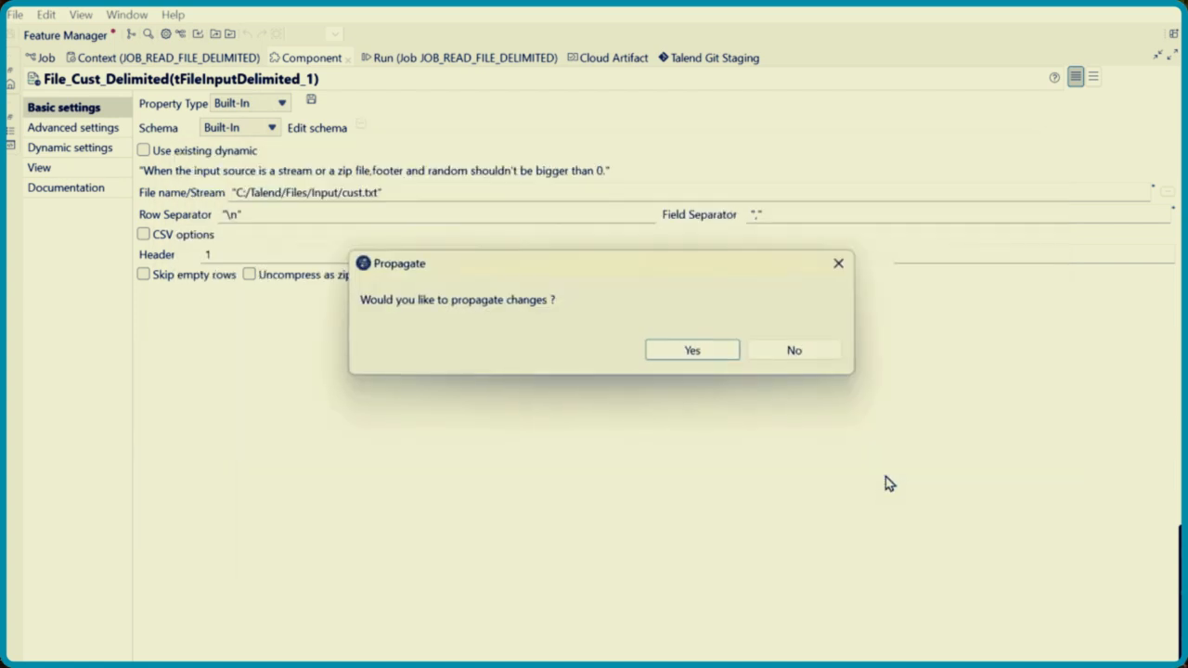
click(716, 356)
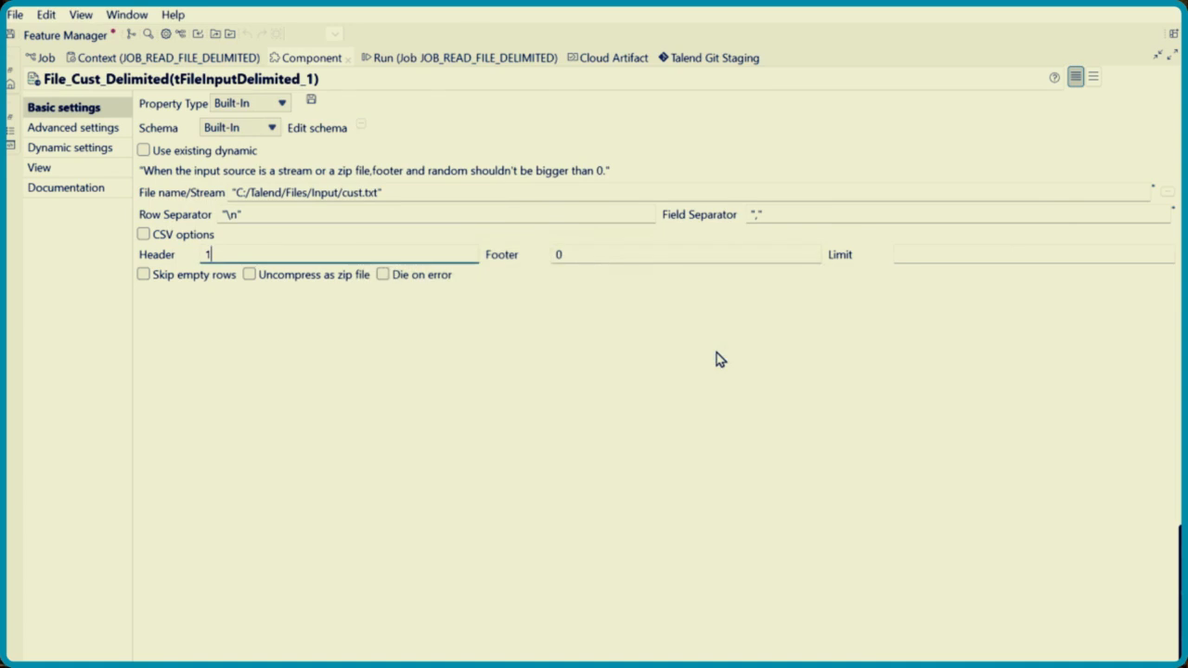
Restore the normal layout and run JOB_READ_FILE_DELIMITED with the edited date pattern
double_click(311, 58)
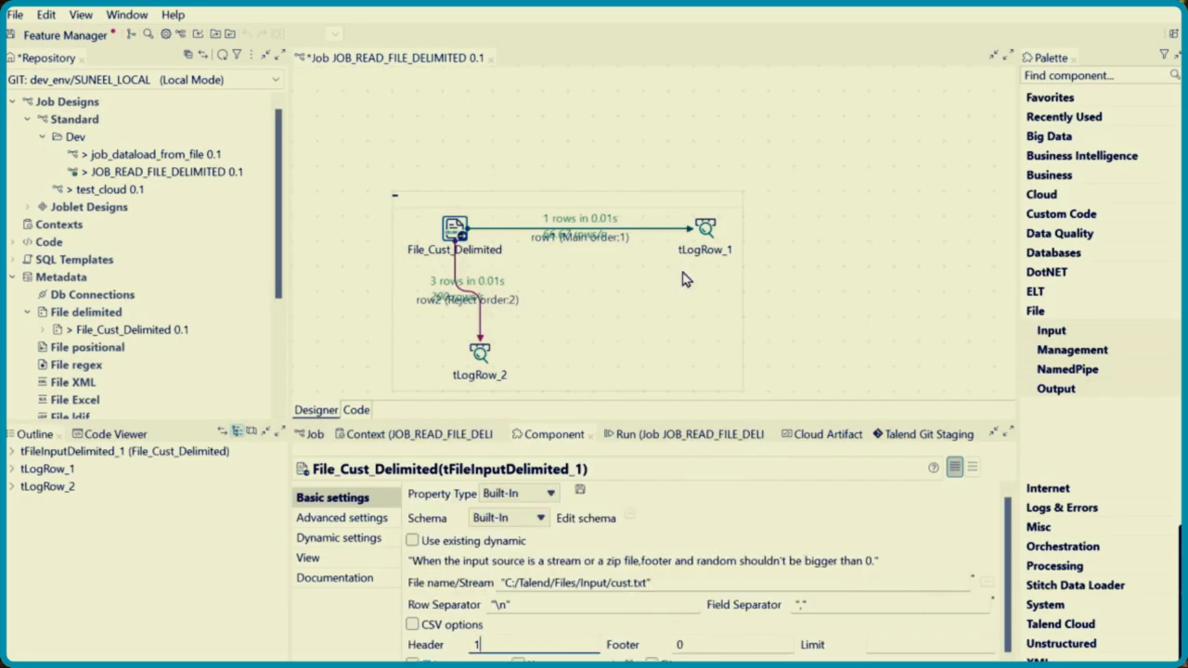
click(698, 442)
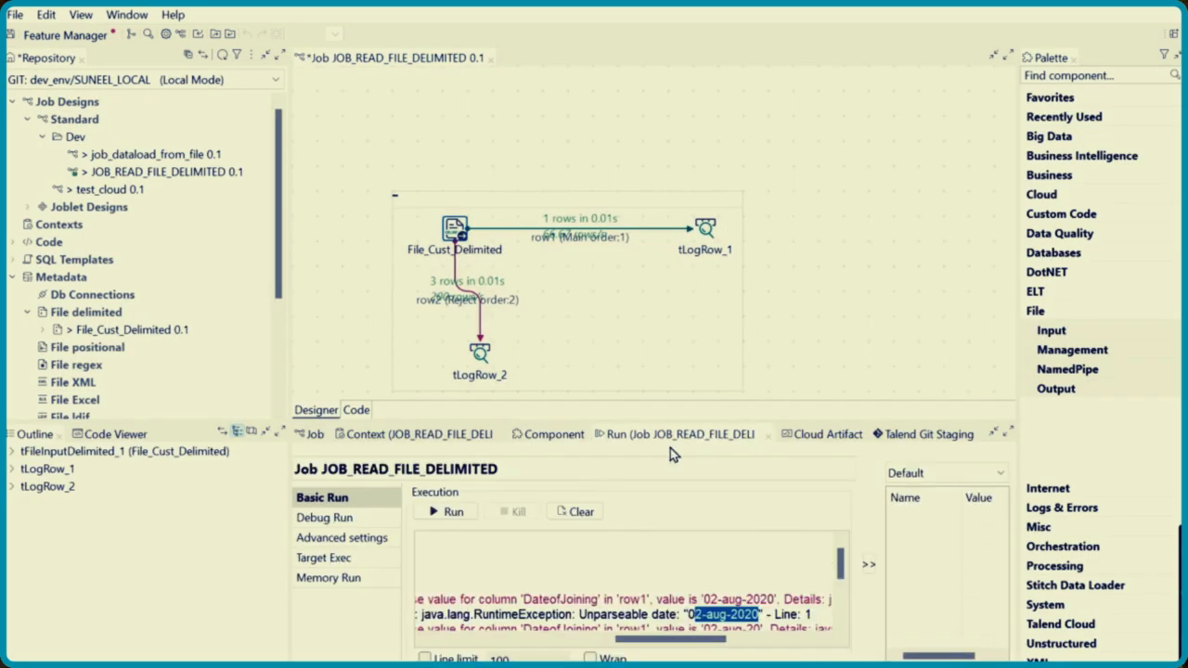
click(447, 512)
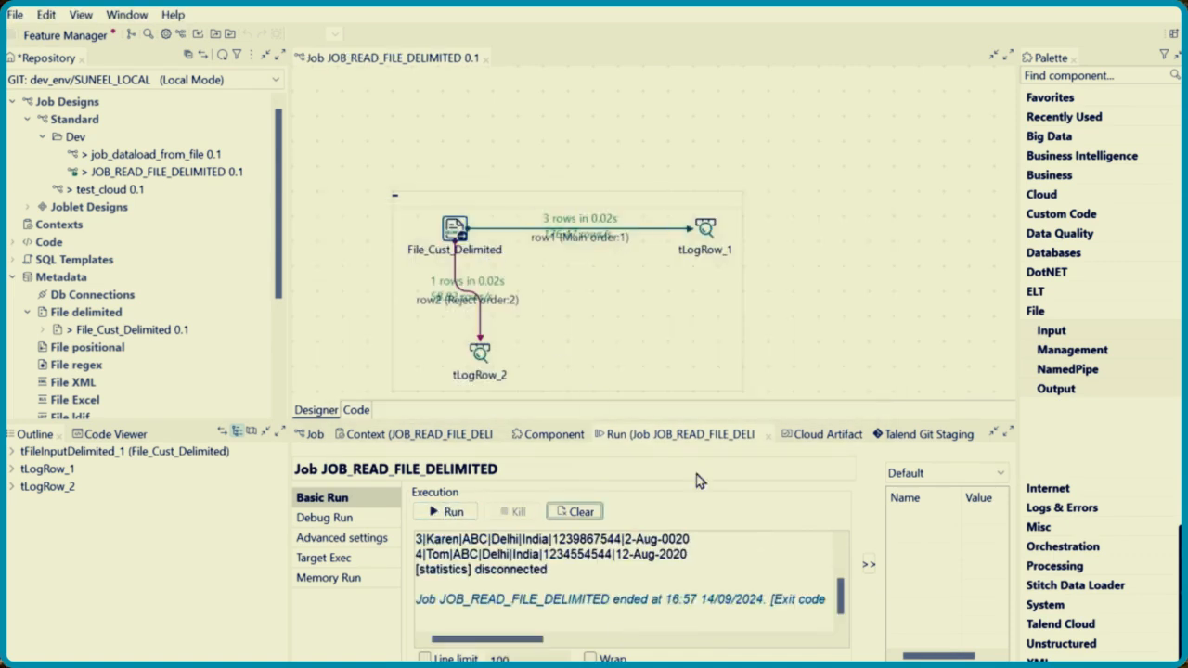
Enlarge the run console, examine the DateofJoining values of the accepted and rejected rows, and restore the normal layout
double_click(666, 435)
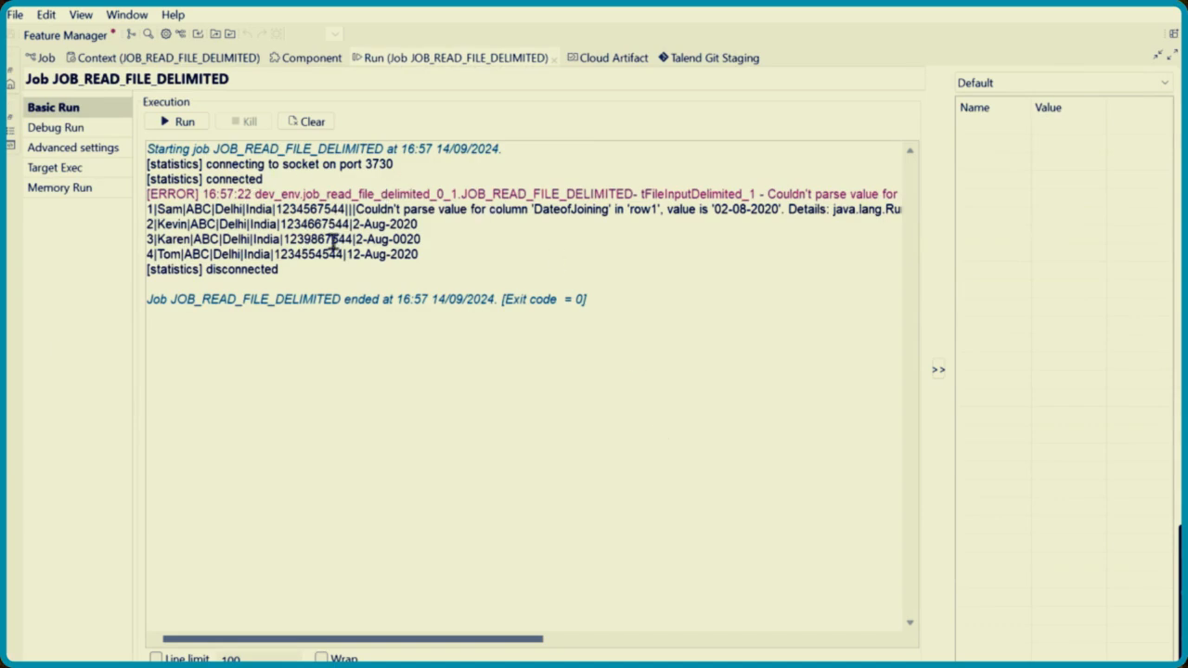
drag(359, 224, 419, 224)
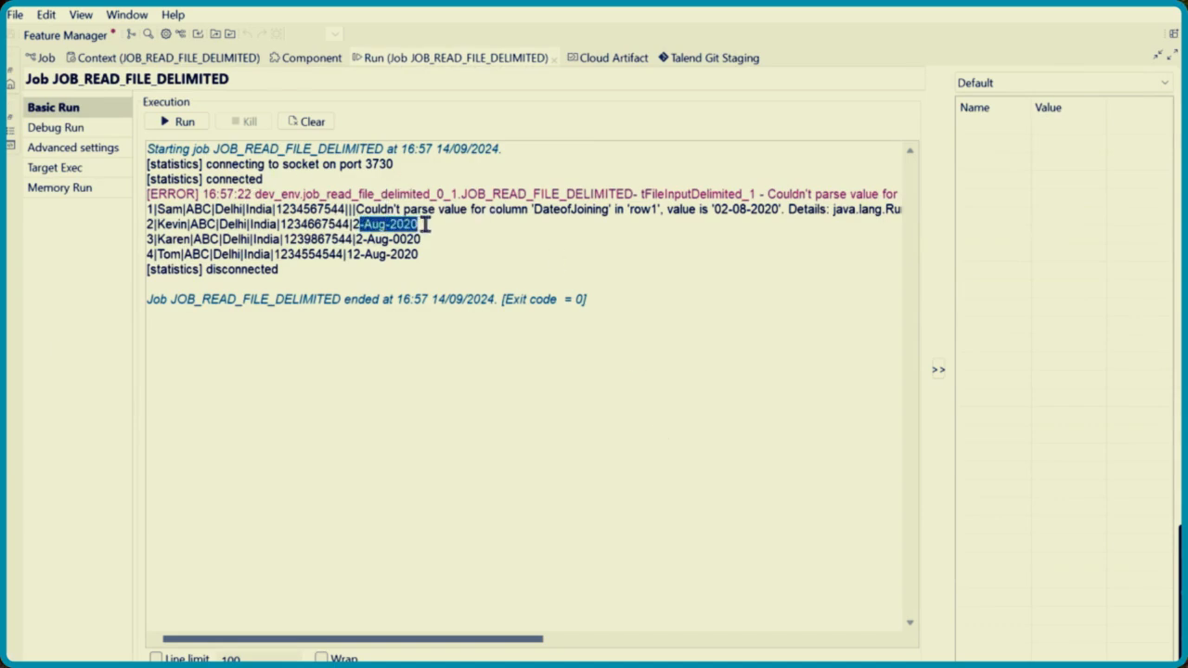
drag(383, 645, 477, 639)
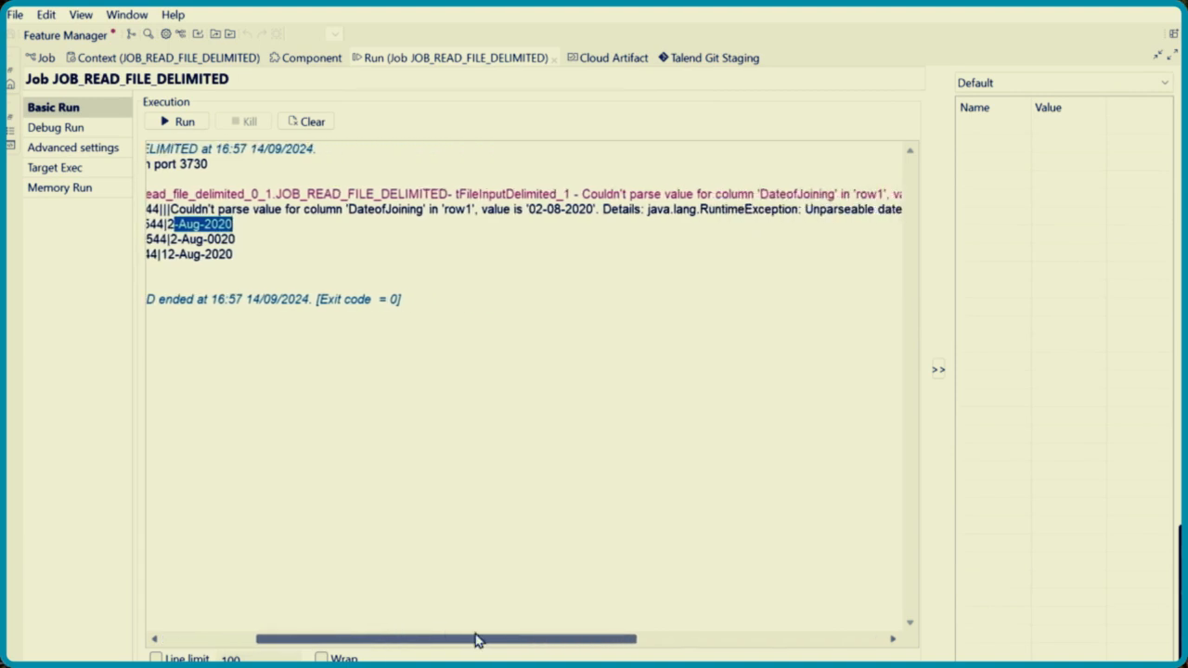
drag(525, 209, 595, 209)
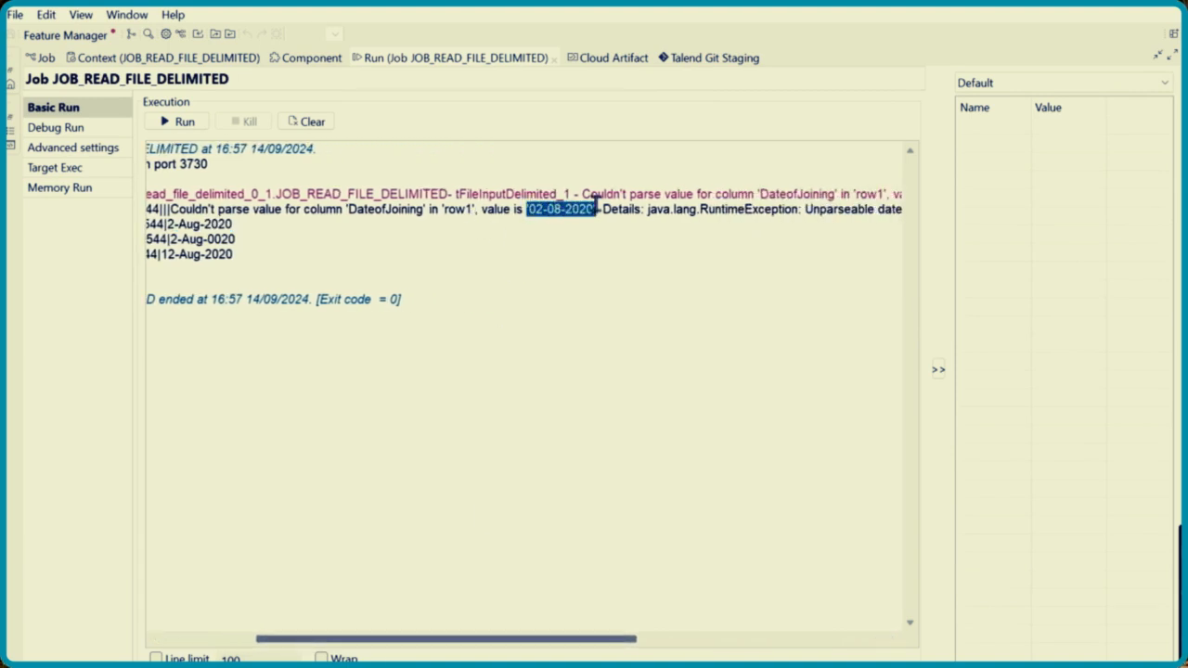
double_click(445, 61)
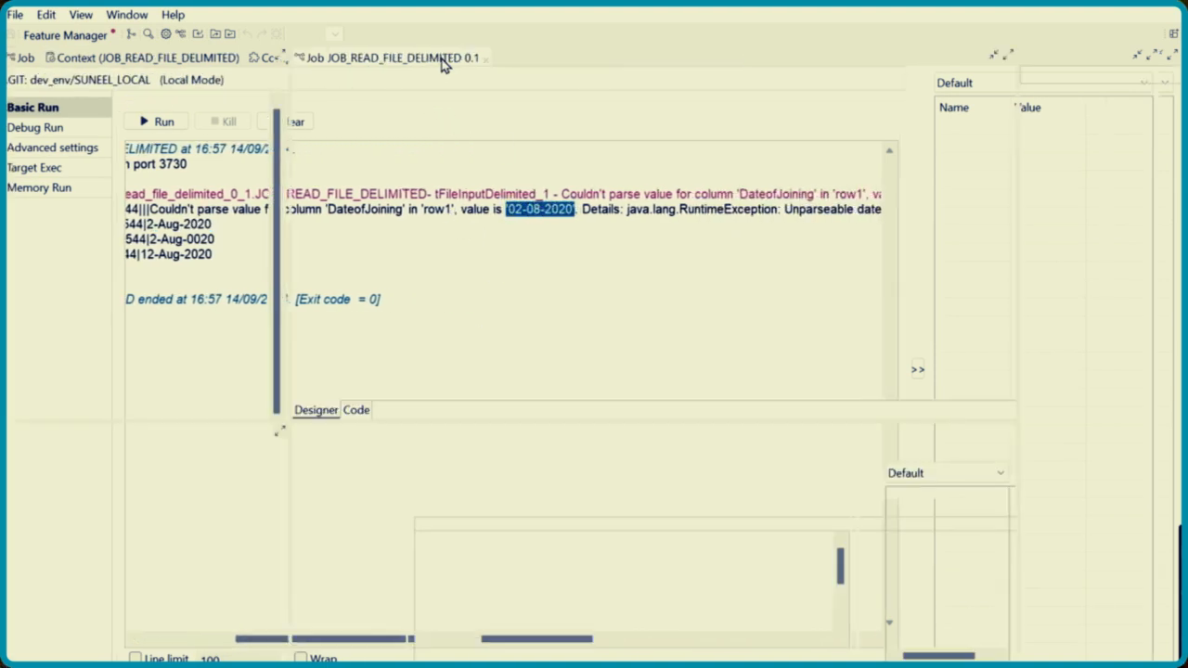